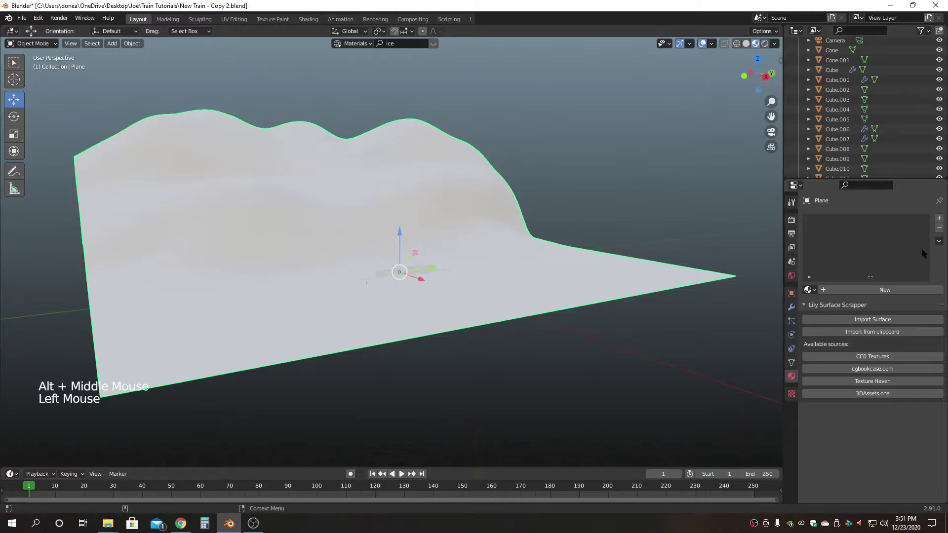
# Add eight empty material slots to the terrain plane and enlarge the slot list to show them all
pyautogui.click(940, 218)
pyautogui.tripleClick(939, 219)
pyautogui.tripleClick(939, 219)
pyautogui.doubleClick(939, 219)
pyautogui.tripleClick(940, 218)
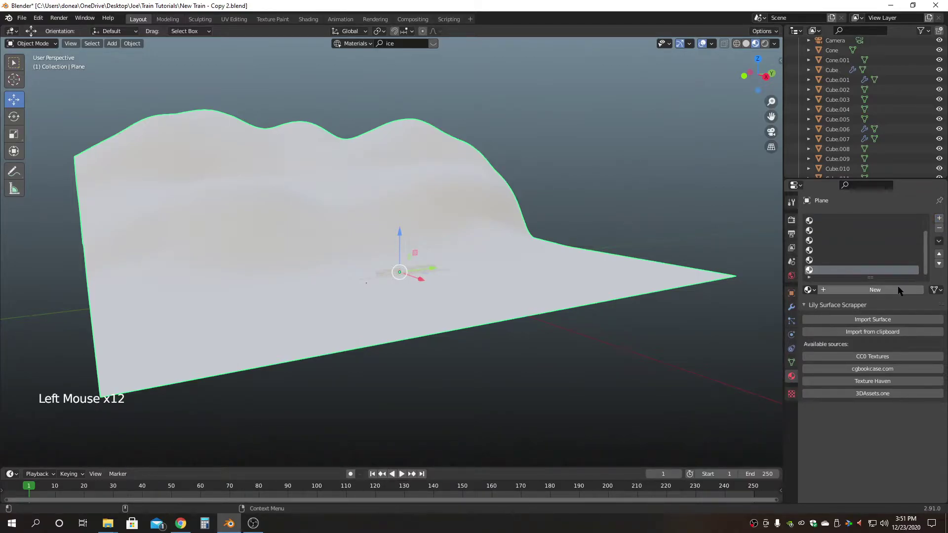
pyautogui.moveTo(871, 277); pyautogui.dragTo(871, 307)
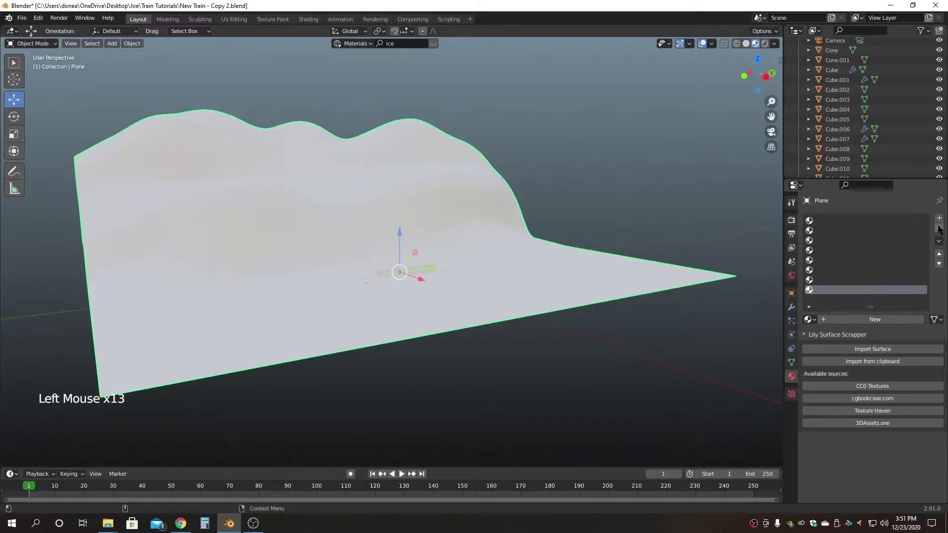
# Create a new material in the plane's first slot and name it Brown
pyautogui.click(814, 222)
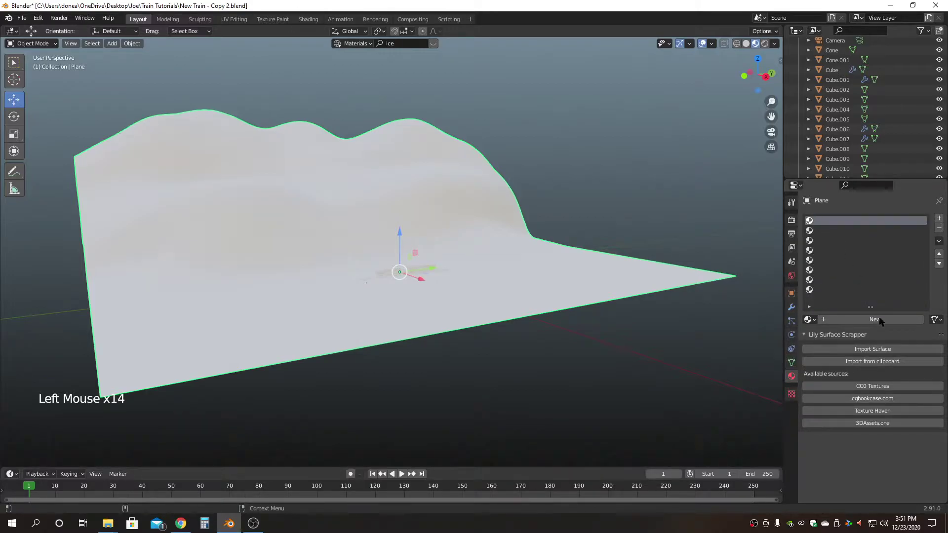
pyautogui.click(868, 320)
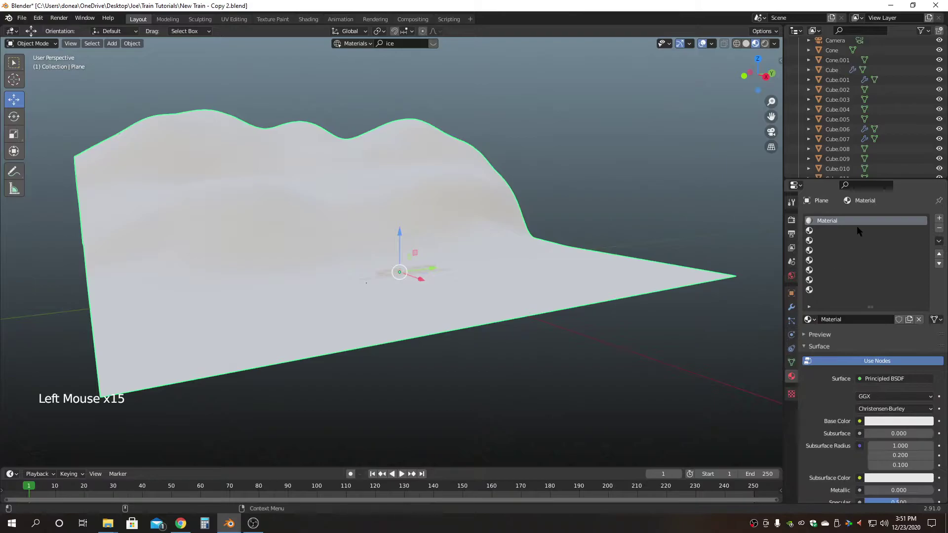
pyautogui.doubleClick(837, 221)
pyautogui.write('Br')
pyautogui.press('Return')
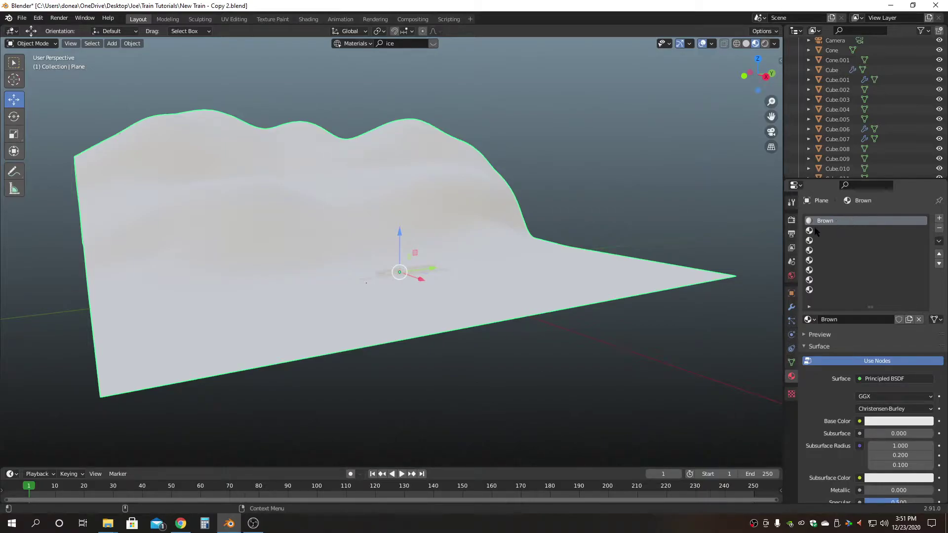
# Create a new material in the second slot and name it Green
pyautogui.click(814, 231)
pyautogui.click(868, 320)
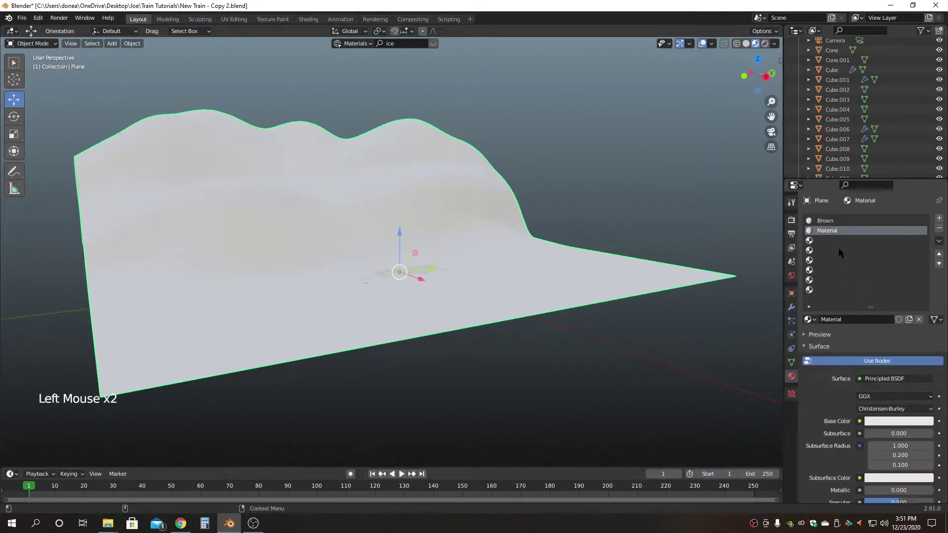
pyautogui.doubleClick(832, 232)
pyautogui.write('Green')
pyautogui.press('Return')
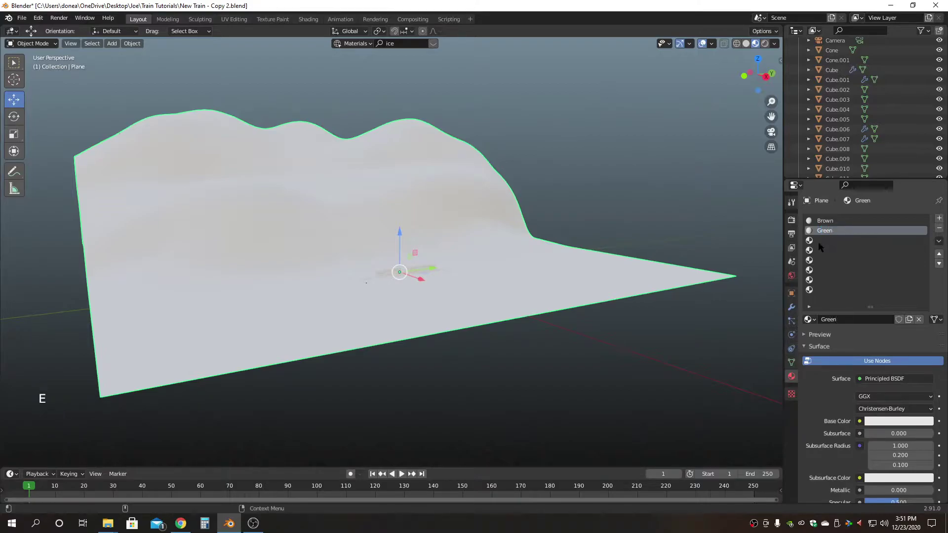
# Create a new material in the third slot and name it Blue
pyautogui.click(820, 242)
pyautogui.click(871, 319)
pyautogui.doubleClick(827, 241)
pyautogui.write('Blue')
pyautogui.press('Return')
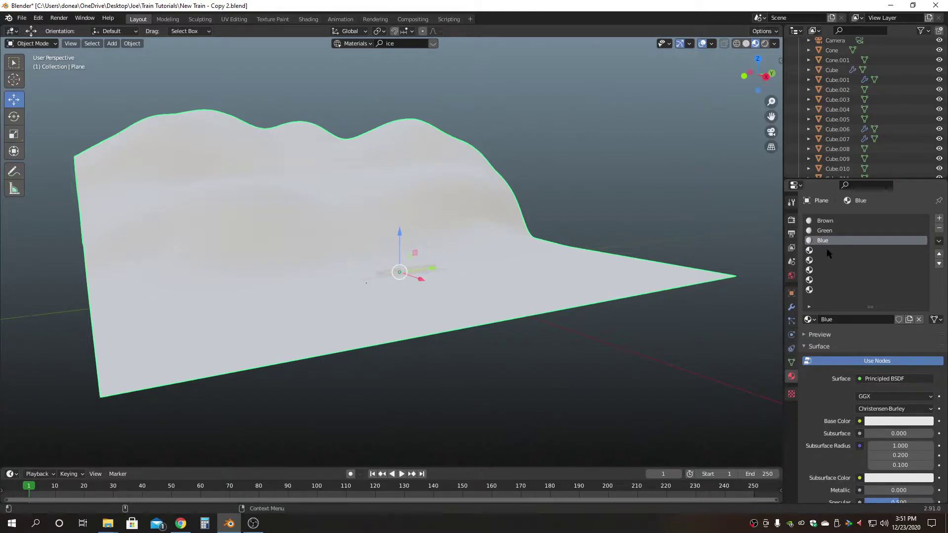
# Create a new material in the fourth slot and name it Black
pyautogui.click(829, 250)
pyautogui.click(847, 319)
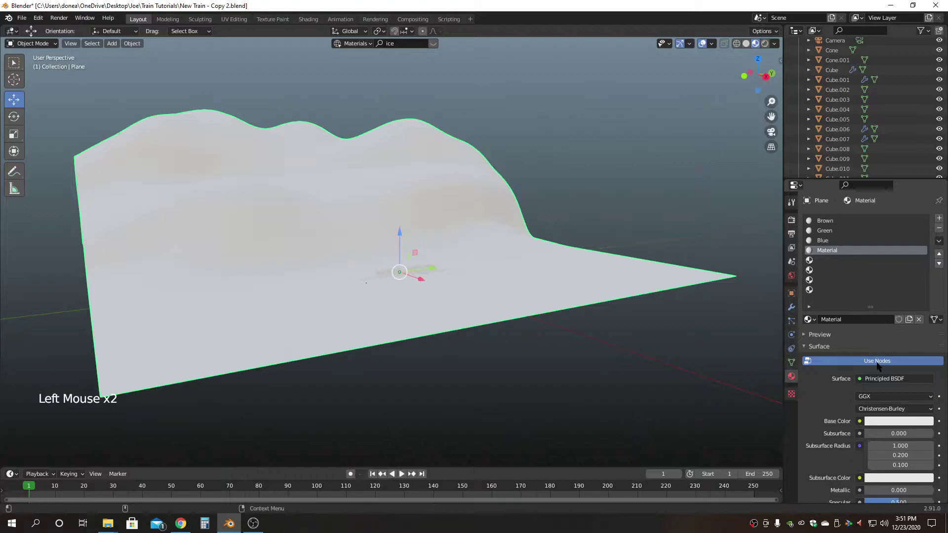
pyautogui.doubleClick(831, 252)
pyautogui.write('Black')
pyautogui.press('Return')
# Create a new material in the fifth slot and name it Dark Gray
pyautogui.click(822, 259)
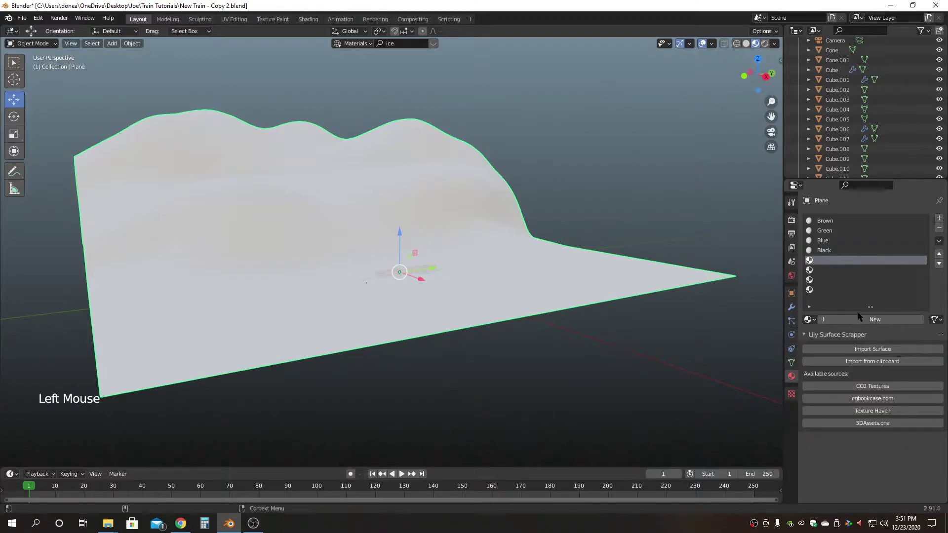
pyautogui.click(857, 320)
pyautogui.doubleClick(827, 261)
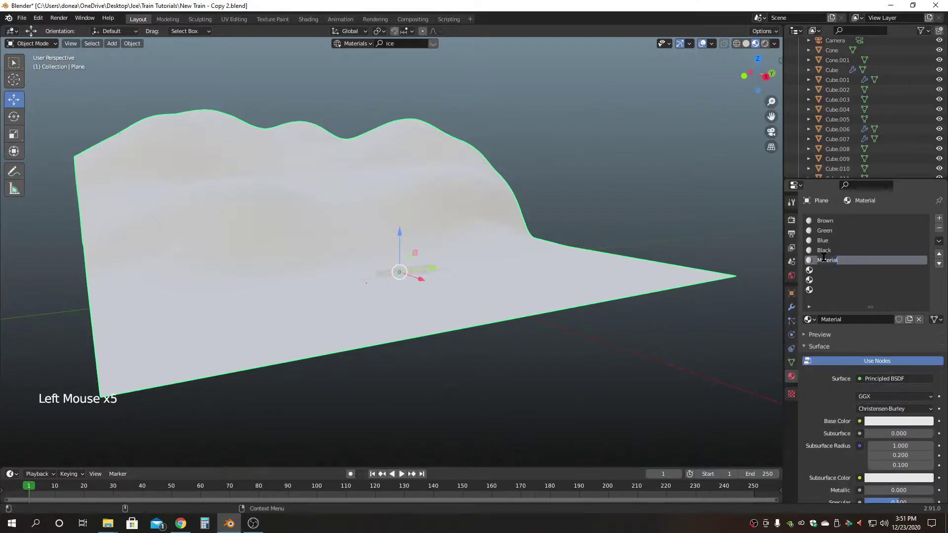
pyautogui.write('D')
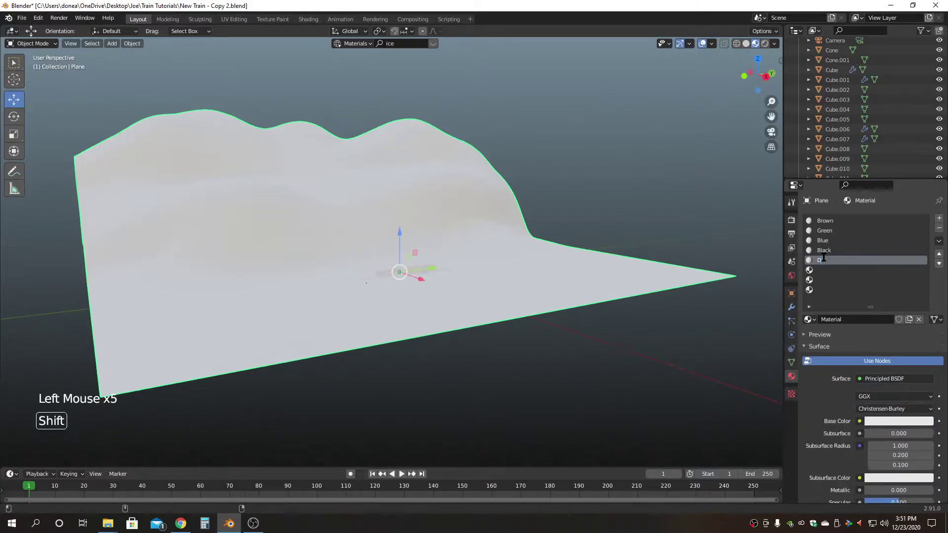
pyautogui.write('ark Gray')
pyautogui.press('Return')
# Create a new material in the sixth slot and name it Med Gray
pyautogui.click(833, 271)
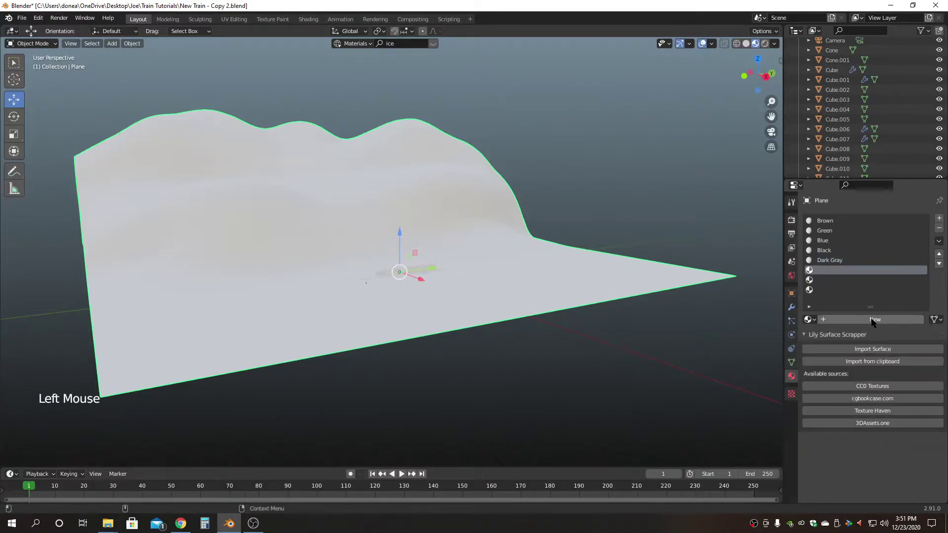
pyautogui.click(873, 320)
pyautogui.click(820, 270)
pyautogui.doubleClick(824, 268)
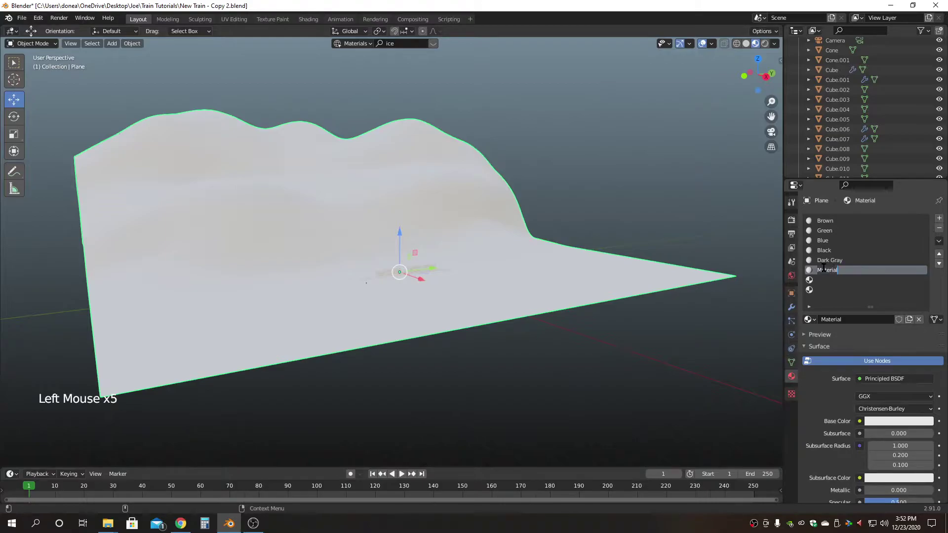
pyautogui.write('Med Gray')
pyautogui.press('Return')
# Create a new material in the seventh slot and name it Light Gray
pyautogui.click(837, 281)
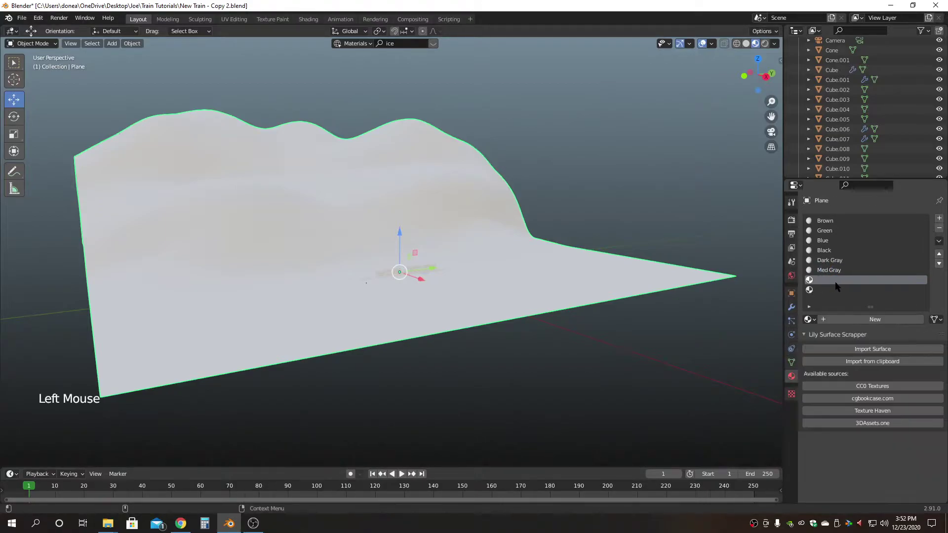
pyautogui.click(855, 319)
pyautogui.doubleClick(830, 280)
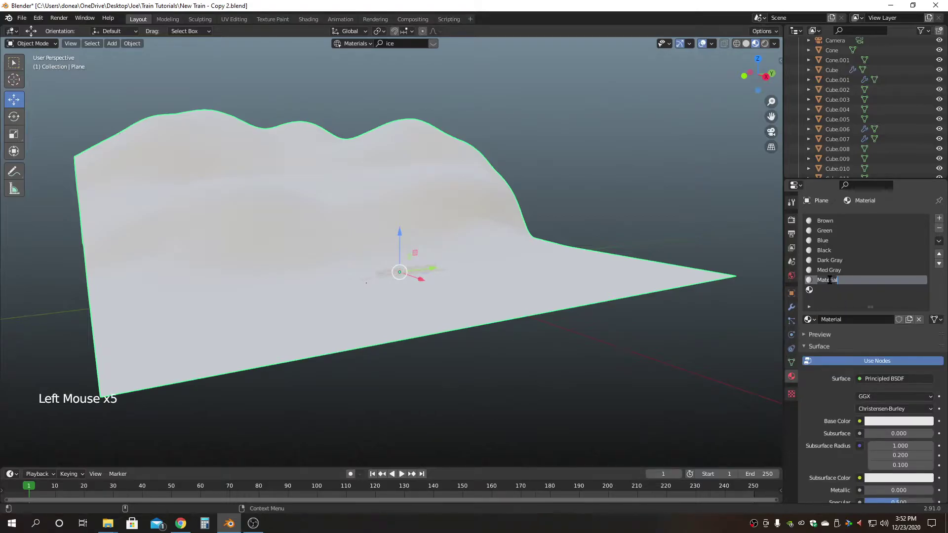
pyautogui.write('Light Gray')
pyautogui.press('Return')
# Create a new material in the eighth slot and name it Yellow
pyautogui.click(815, 291)
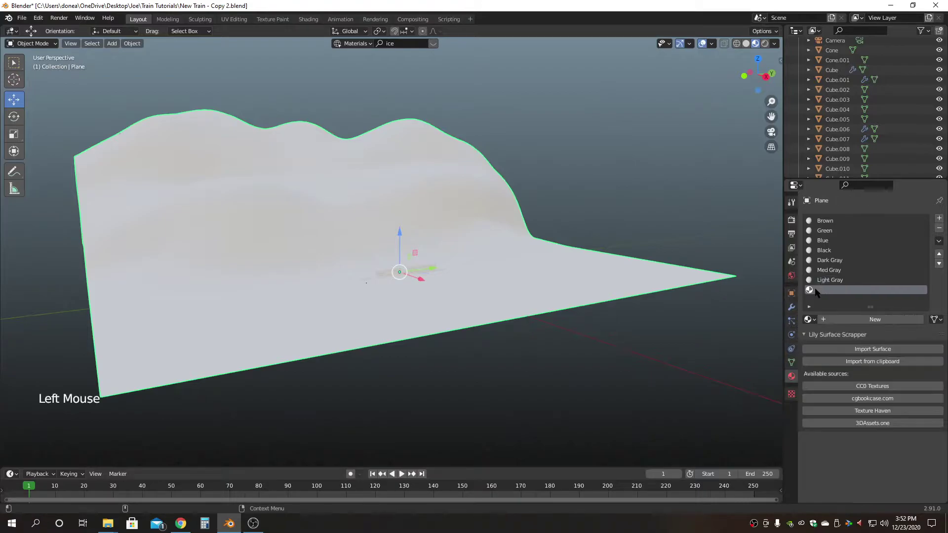
pyautogui.click(867, 319)
pyautogui.doubleClick(830, 291)
pyautogui.write('Ye')
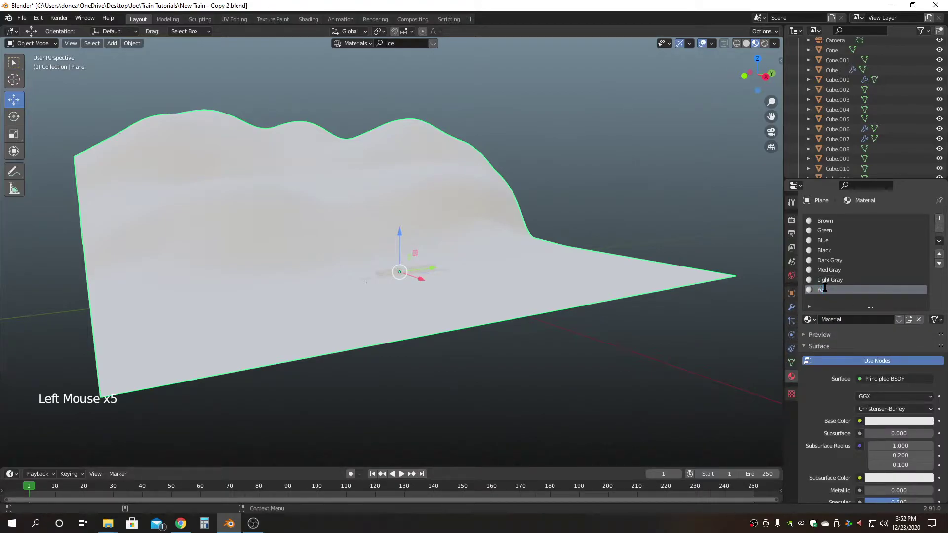
pyautogui.write('llow')
pyautogui.press('Return')
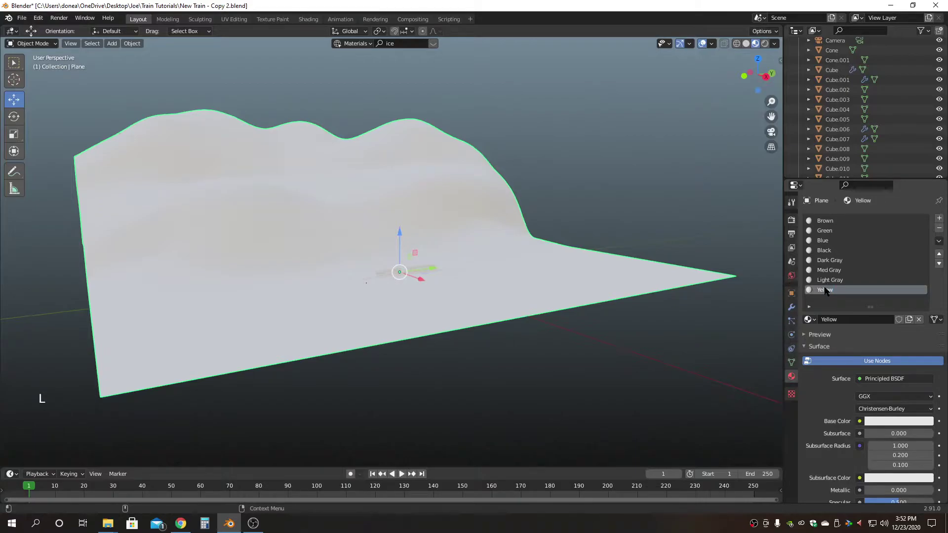
pyautogui.click(808, 319)
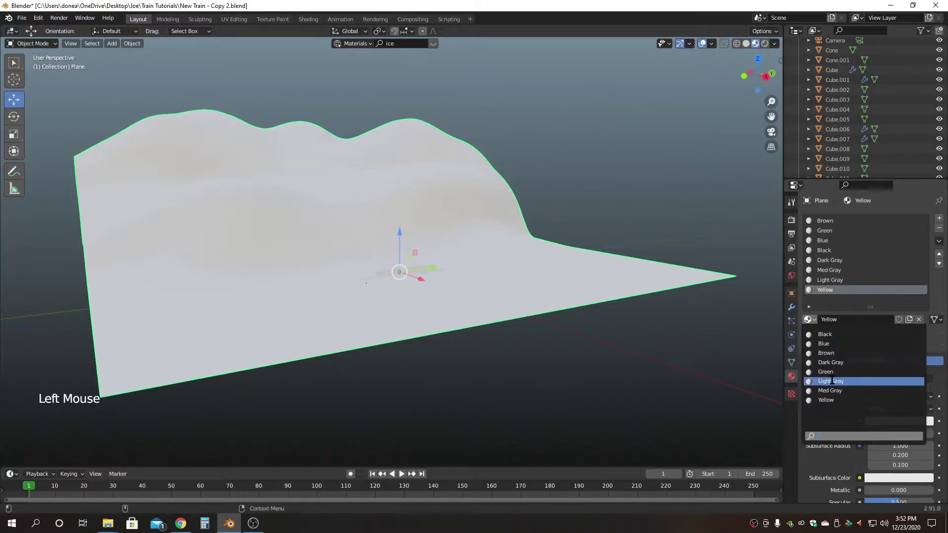
pyautogui.click(811, 320)
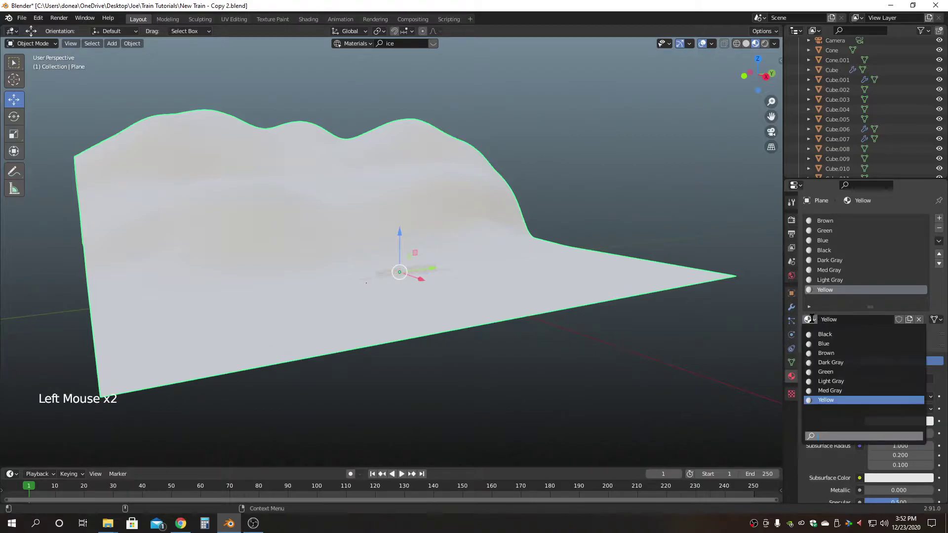
# Set the Brown material's base color to a dark reddish brown with hue 0.049, full saturation and a lowered brightness
pyautogui.click(852, 222)
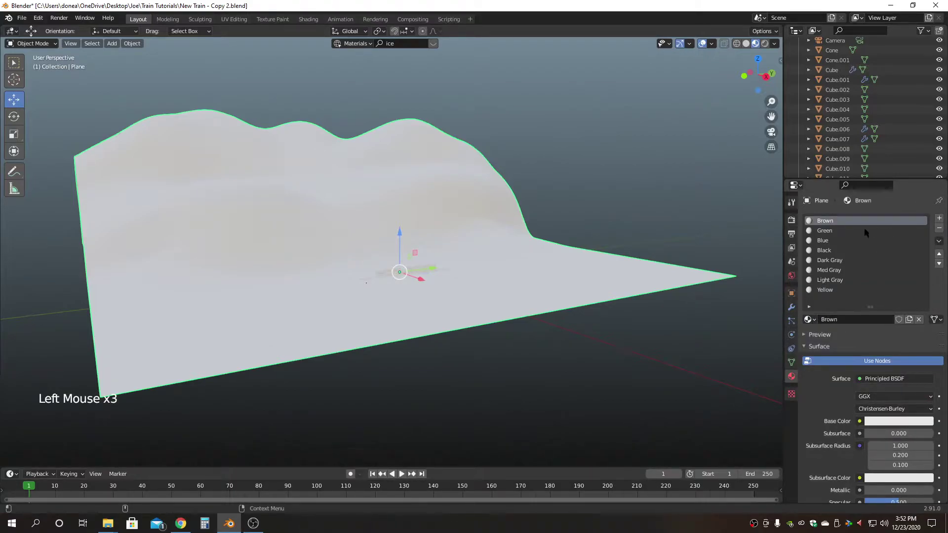
pyautogui.moveTo(873, 307); pyautogui.dragTo(871, 340)
pyautogui.click(884, 411)
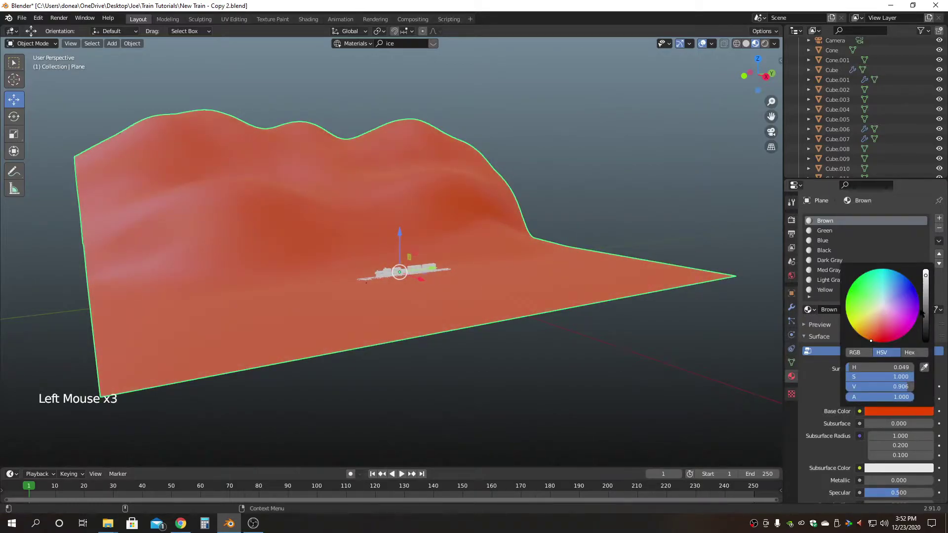
pyautogui.moveTo(926, 278); pyautogui.dragTo(926, 314)
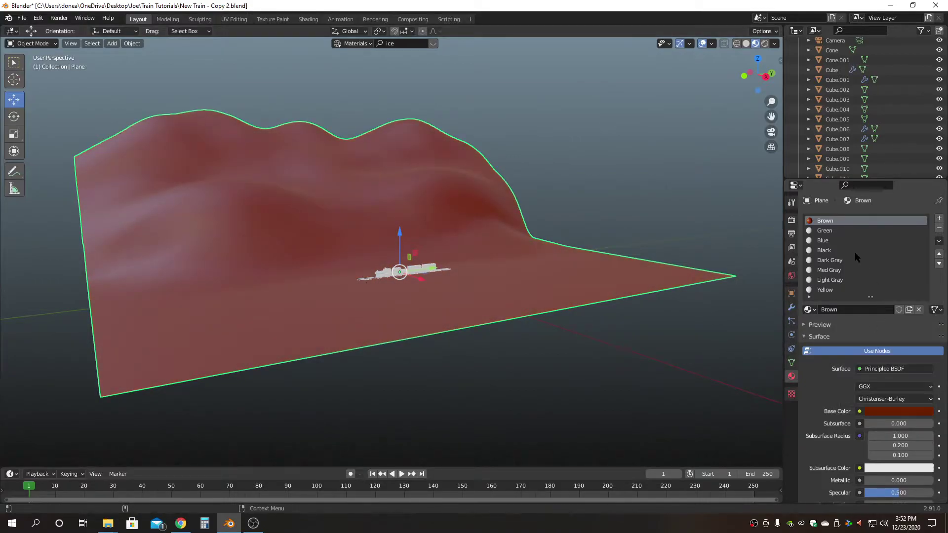
# Set the Green material's base color to a slightly darkened pure green with hue 0.310 and full saturation
pyautogui.click(822, 233)
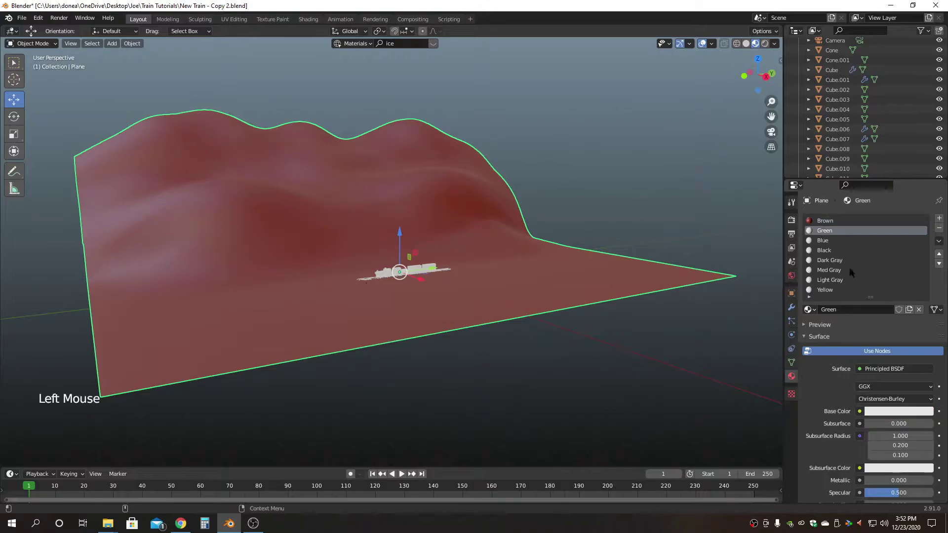
pyautogui.click(895, 412)
pyautogui.moveTo(888, 302); pyautogui.dragTo(849, 288)
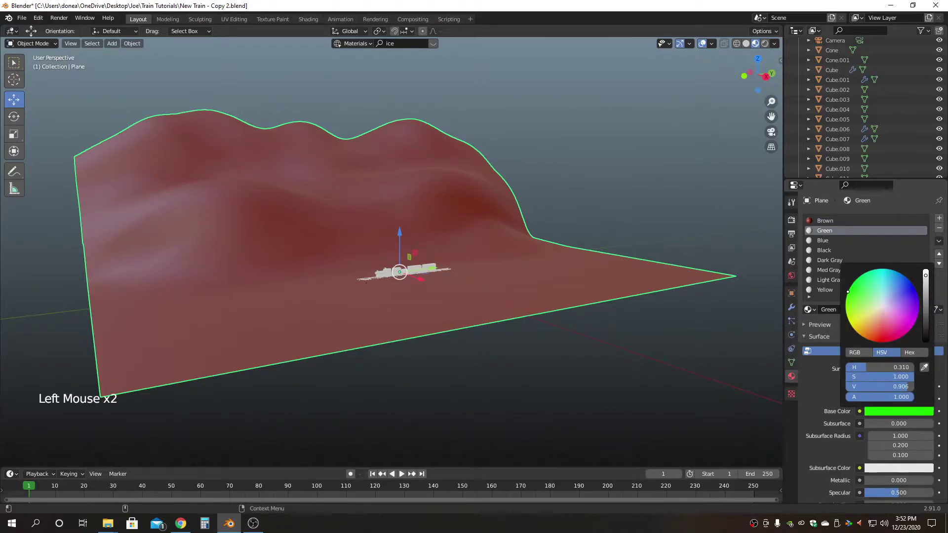
pyautogui.moveTo(926, 275); pyautogui.dragTo(926, 289)
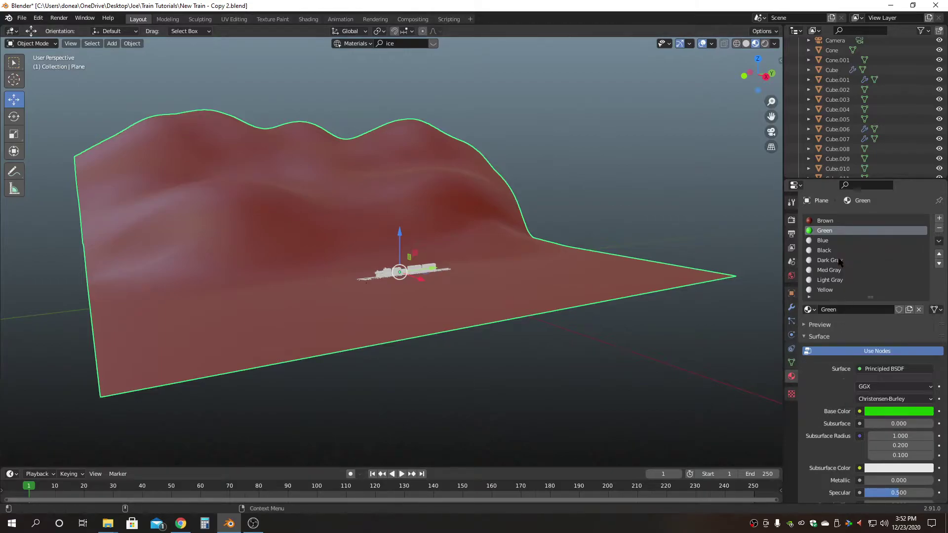
# Set the Blue material's base color to a light cyan blue with hue about 0.505 and saturation about 0.400
pyautogui.click(823, 240)
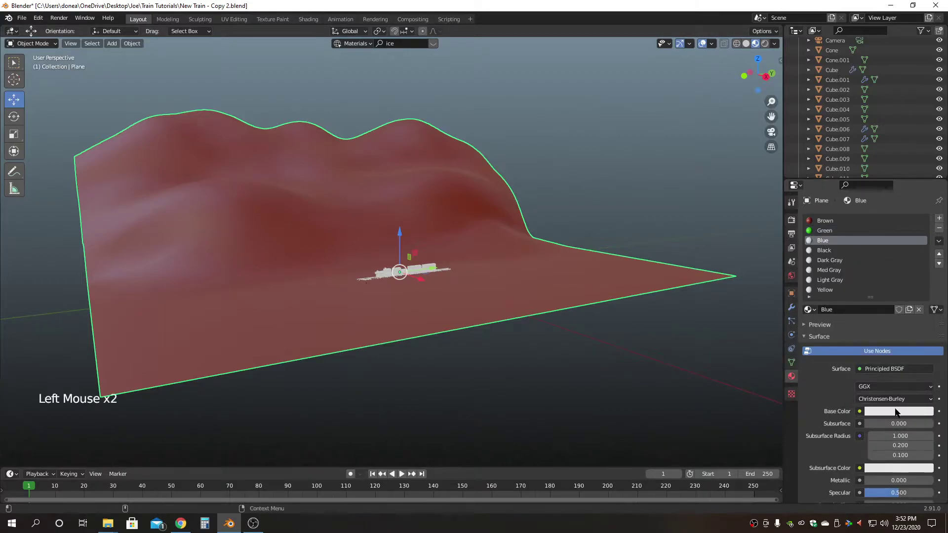
pyautogui.click(896, 412)
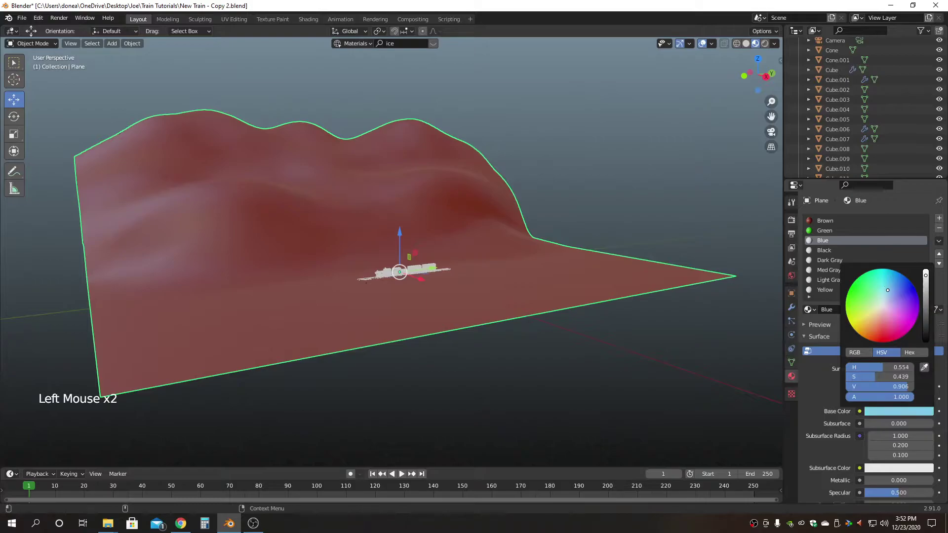
pyautogui.moveTo(888, 291); pyautogui.dragTo(881, 291)
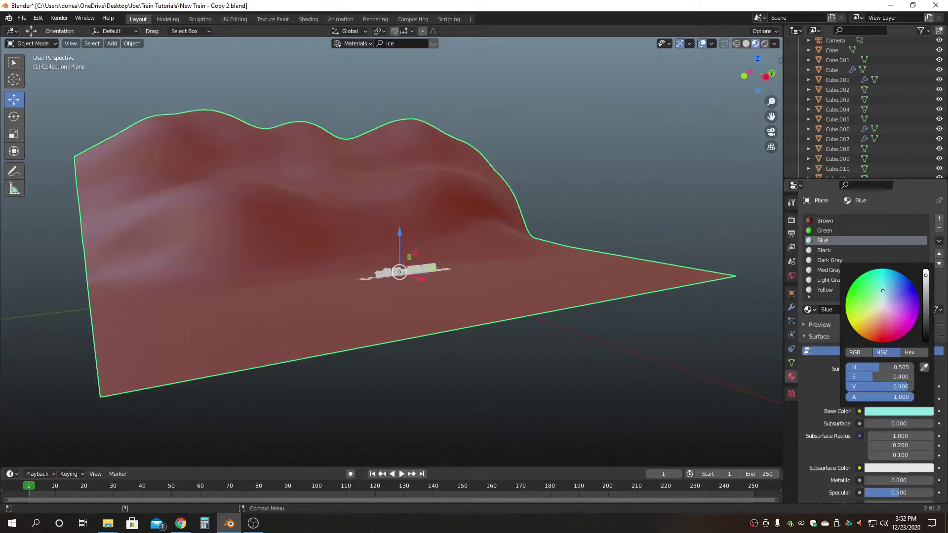
# Darken the Black material's base color to near black by lowering its brightness value
pyautogui.click(825, 251)
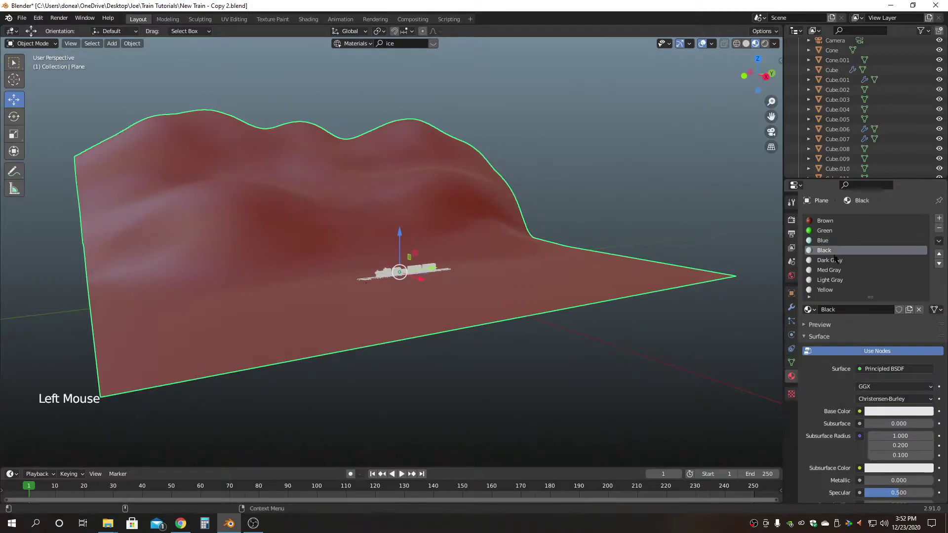
pyautogui.click(899, 411)
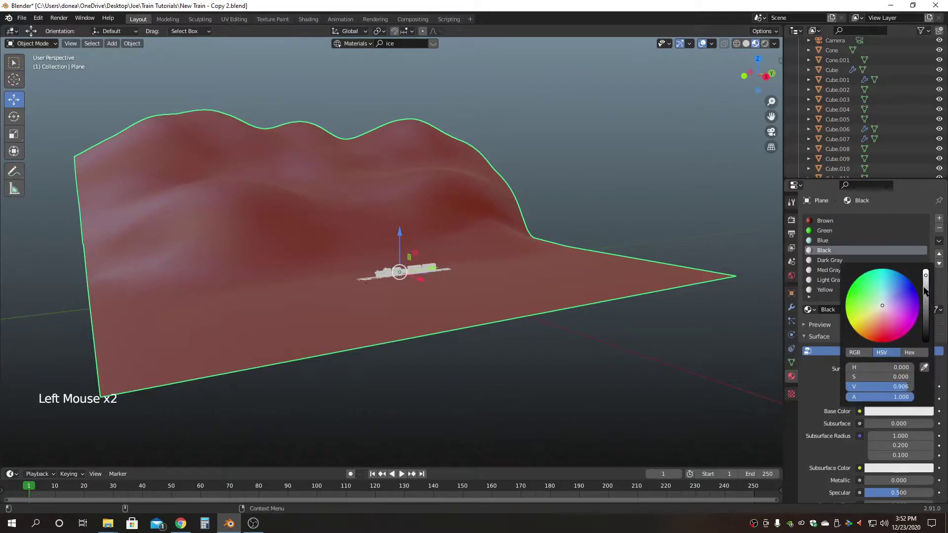
pyautogui.moveTo(908, 387); pyautogui.dragTo(851, 386)
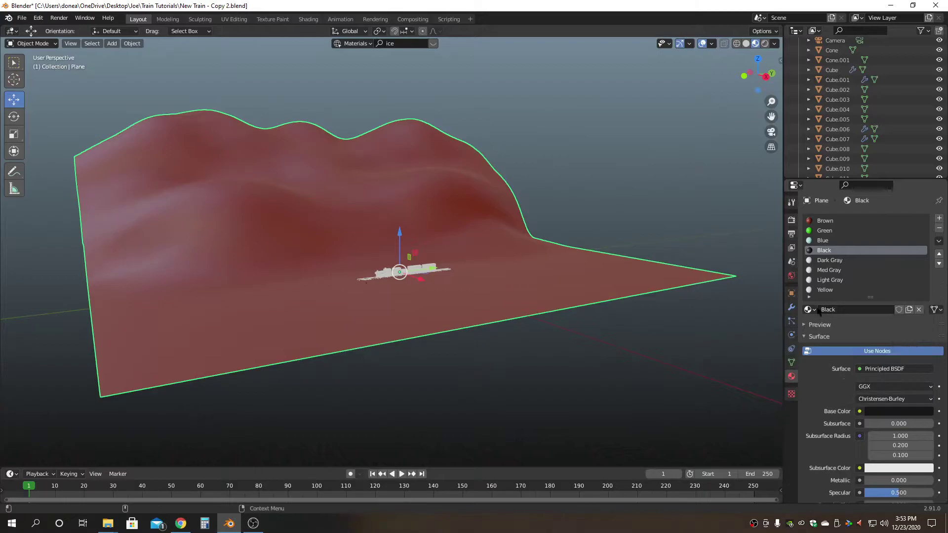
# Darken the Dark Gray material's base color to a dark gray by lowering its brightness
pyautogui.click(830, 261)
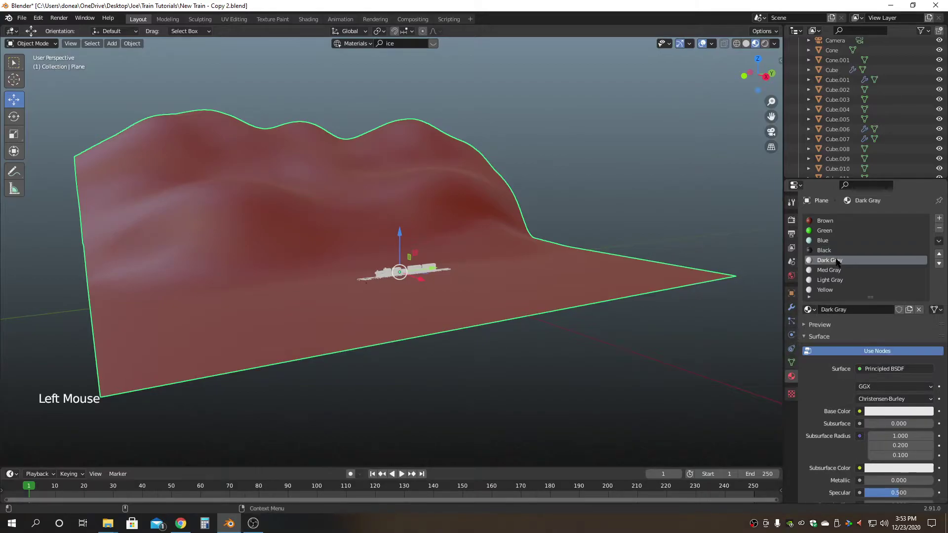
pyautogui.click(908, 411)
pyautogui.moveTo(926, 276); pyautogui.dragTo(926, 327)
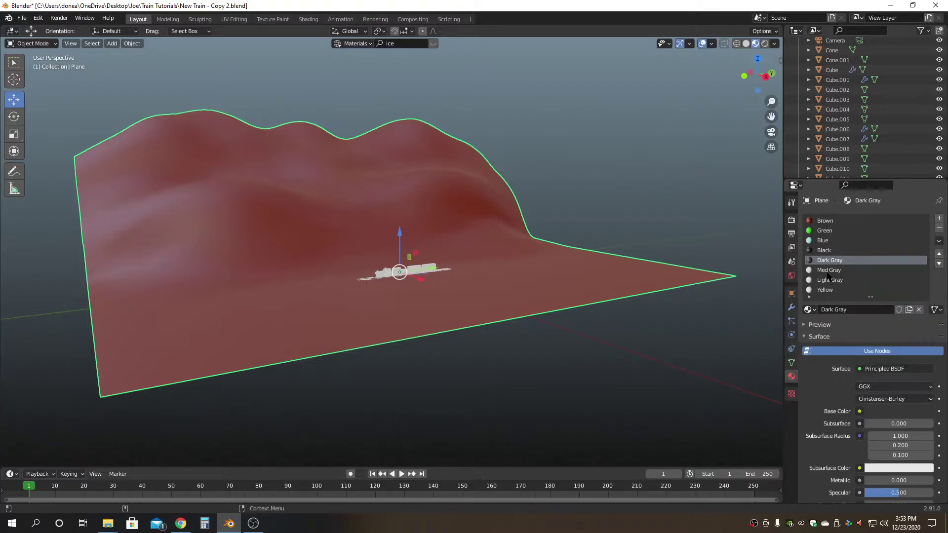
# Darken the Med Gray material's base color to a brightness value of 0.420
pyautogui.click(830, 271)
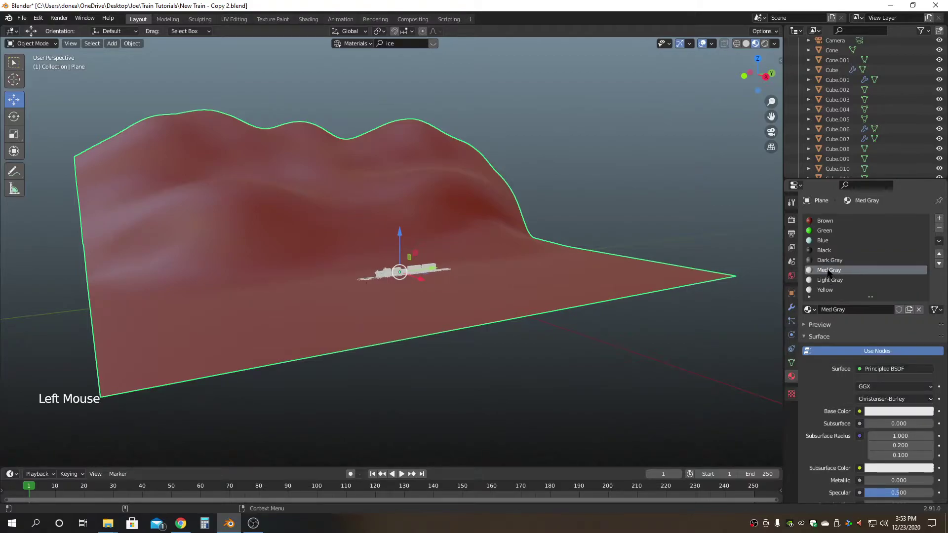
pyautogui.click(899, 411)
pyautogui.moveTo(926, 277); pyautogui.dragTo(926, 312)
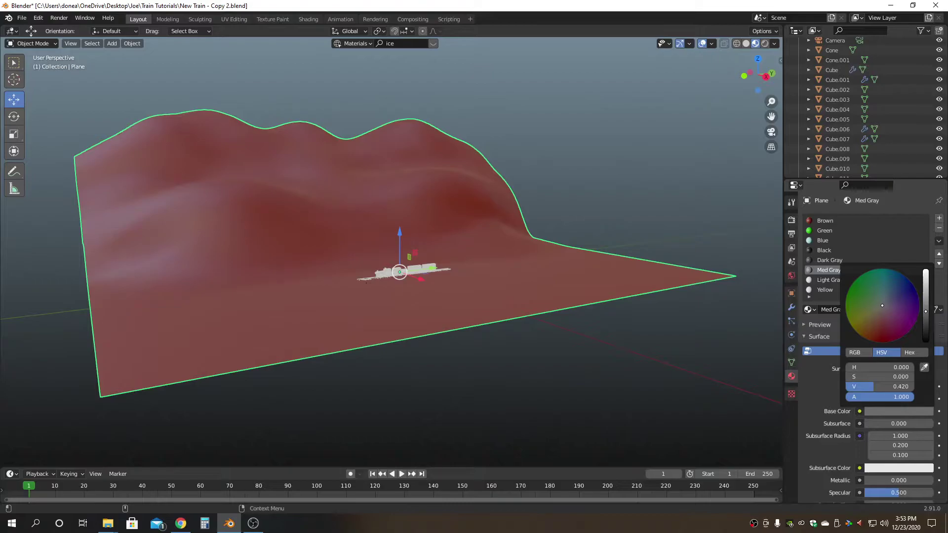
# Darken the Light Gray material's base color slightly to a light gray by lowering its brightness value
pyautogui.click(835, 280)
pyautogui.click(891, 409)
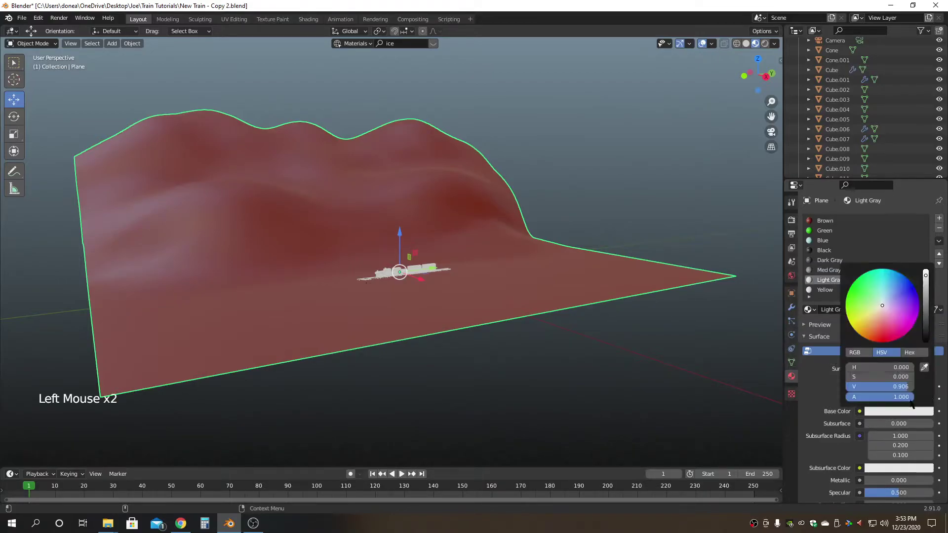
pyautogui.moveTo(879, 387)
pyautogui.mouseDown()
pyautogui.moveTo(891, 387)
pyautogui.moveTo(881, 386)
pyautogui.mouseUp()
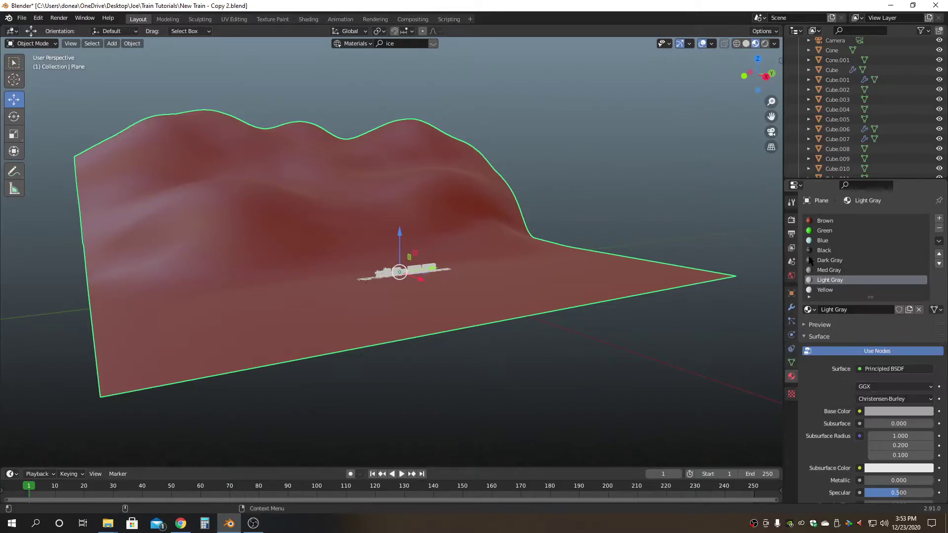
# Set the Yellow material's base color to a saturated yellow
pyautogui.click(823, 290)
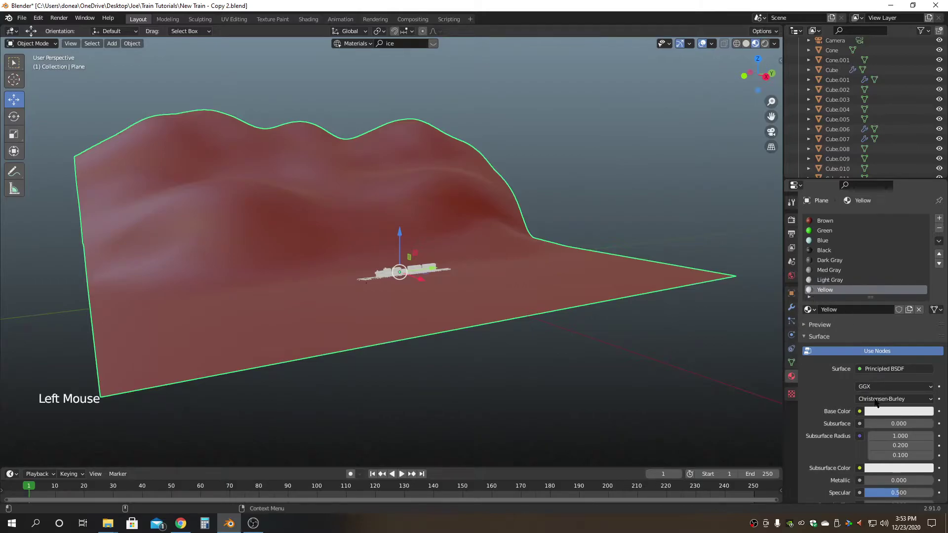
pyautogui.click(882, 412)
pyautogui.moveTo(882, 303); pyautogui.dragTo(853, 327)
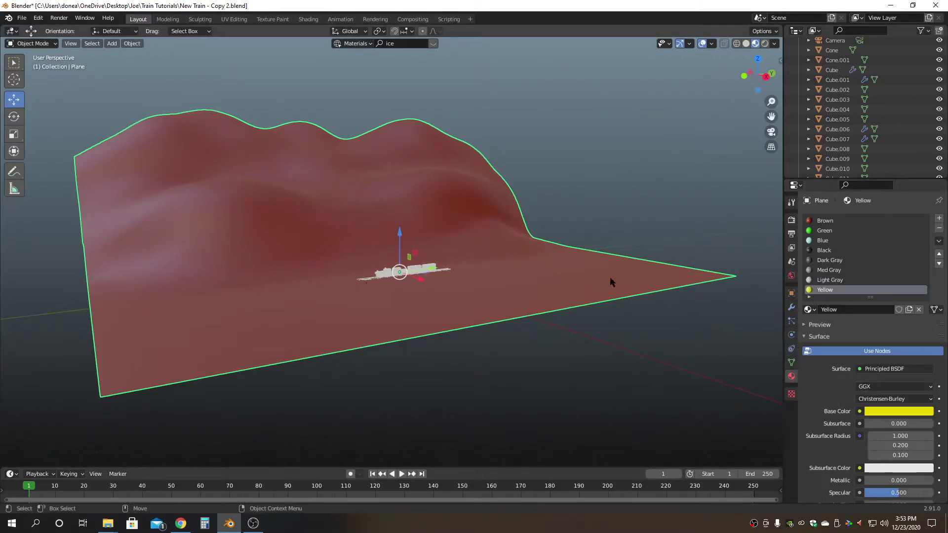
# Remove all eight material slots from the terrain plane
pyautogui.keyDown('alt'); pyautogui.moveTo(558, 264); pyautogui.dragTo(528, 313); pyautogui.keyUp('alt')
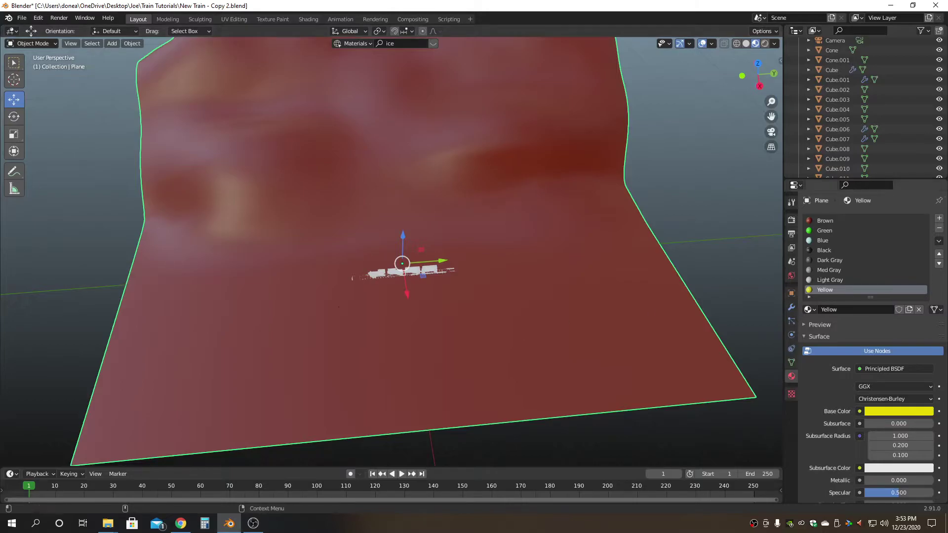
pyautogui.click(833, 231)
pyautogui.tripleClick(938, 229)
pyautogui.tripleClick(938, 229)
pyautogui.doubleClick(939, 228)
pyautogui.tripleClick(939, 228)
pyautogui.doubleClick(938, 228)
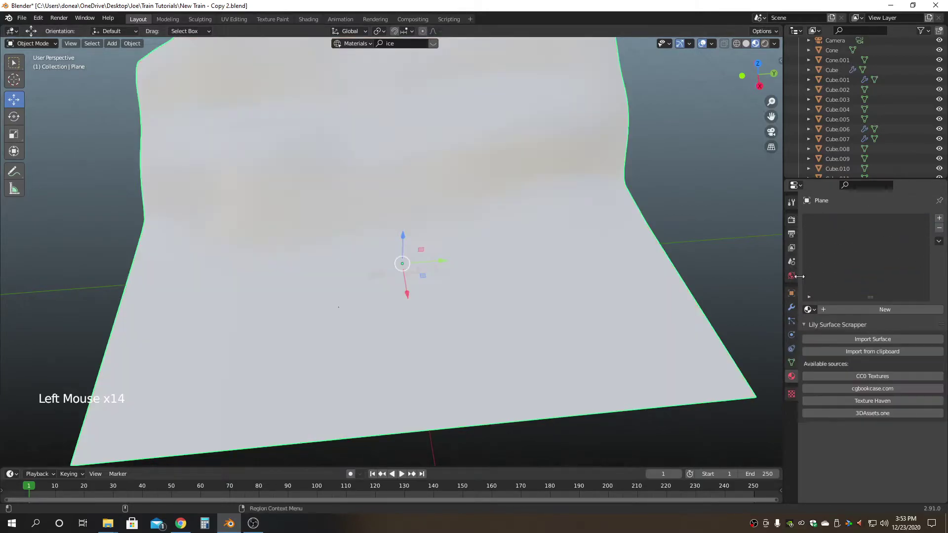
# Give the terrain plane the existing Brown material and add a second slot holding the existing Green material
pyautogui.click(808, 309)
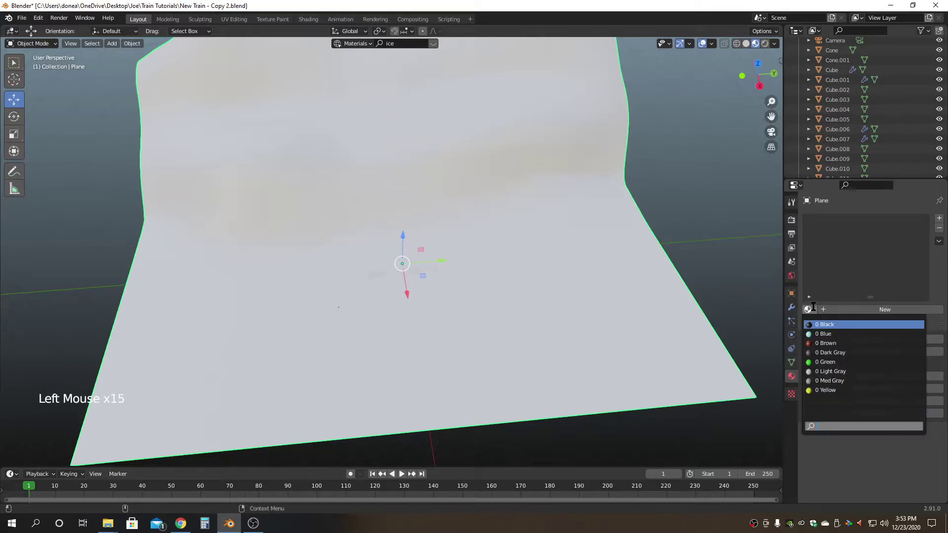
pyautogui.click(831, 343)
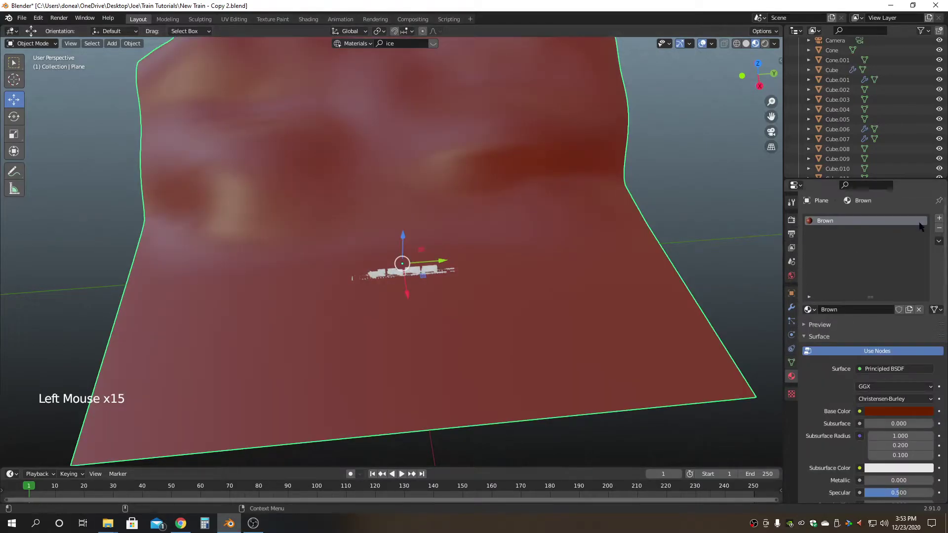
pyautogui.click(940, 218)
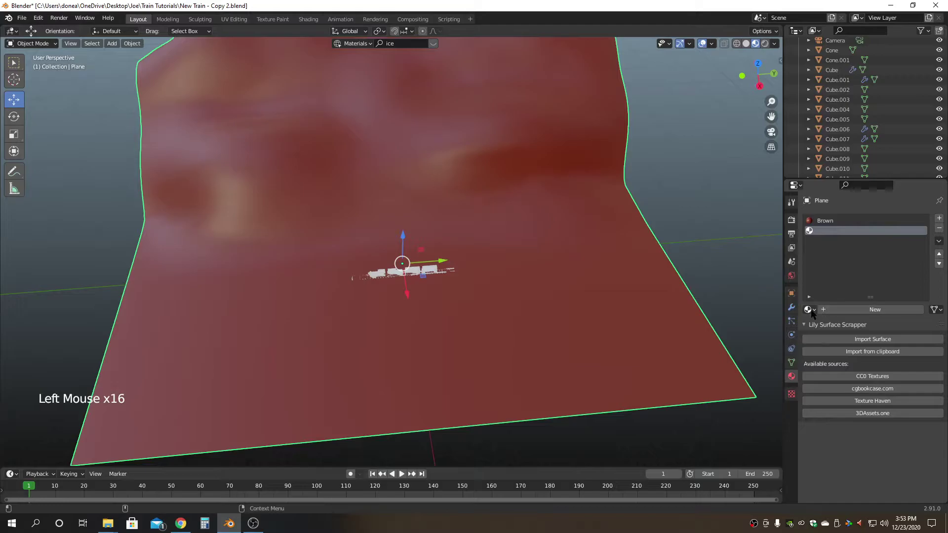
pyautogui.click(809, 309)
pyautogui.click(835, 362)
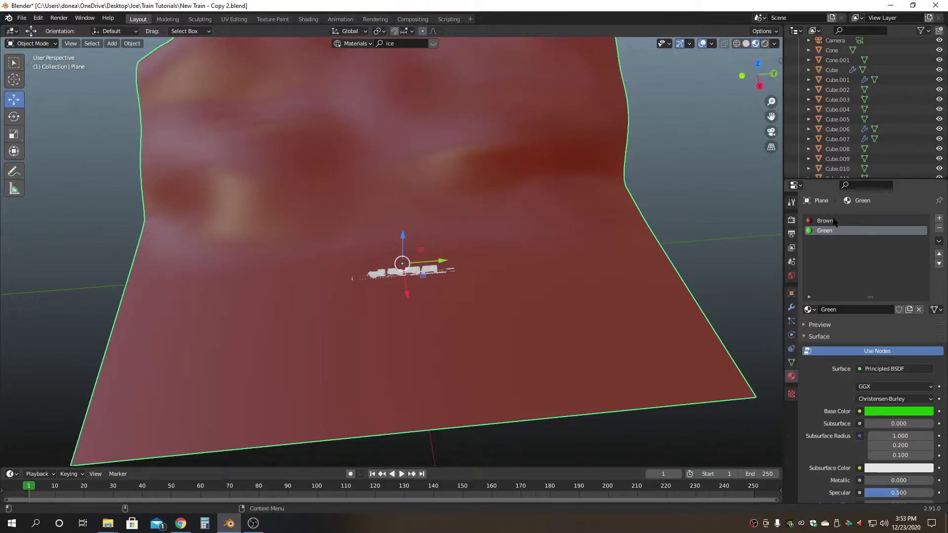
# In face editing of the terrain, select one flat ground face and extend the selection to all similar co-planar faces
pyautogui.click(835, 221)
pyautogui.click(831, 231)
pyautogui.press('Tab')
pyautogui.press('3')
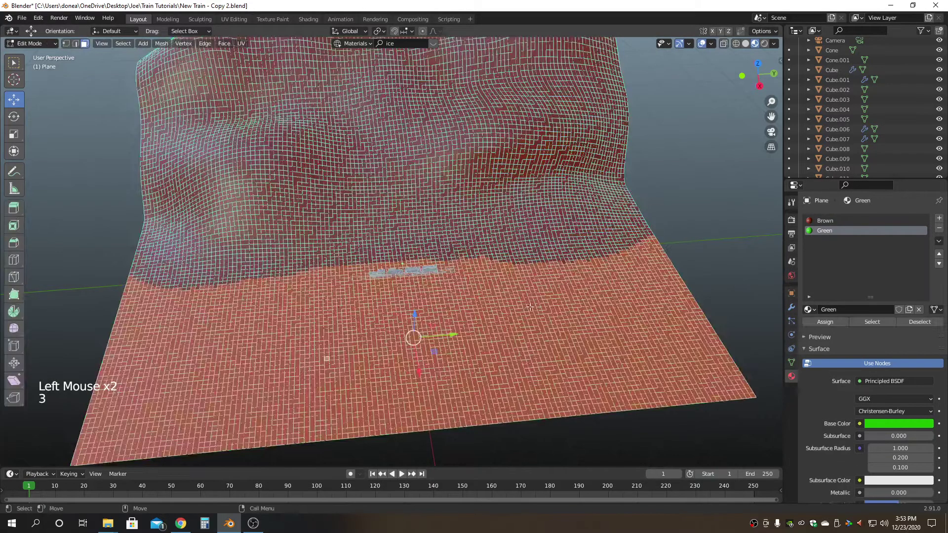
pyautogui.click(737, 255)
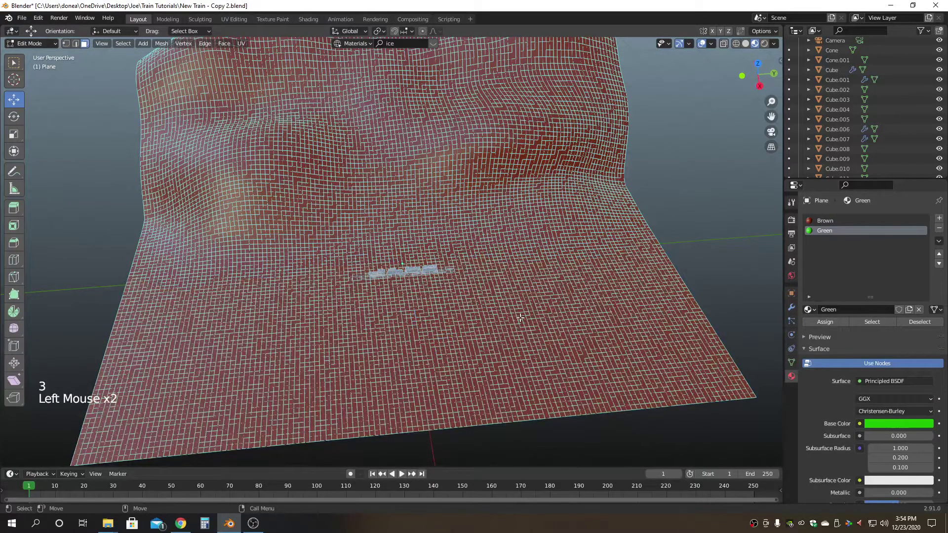
pyautogui.click(521, 318)
pyautogui.click(440, 361)
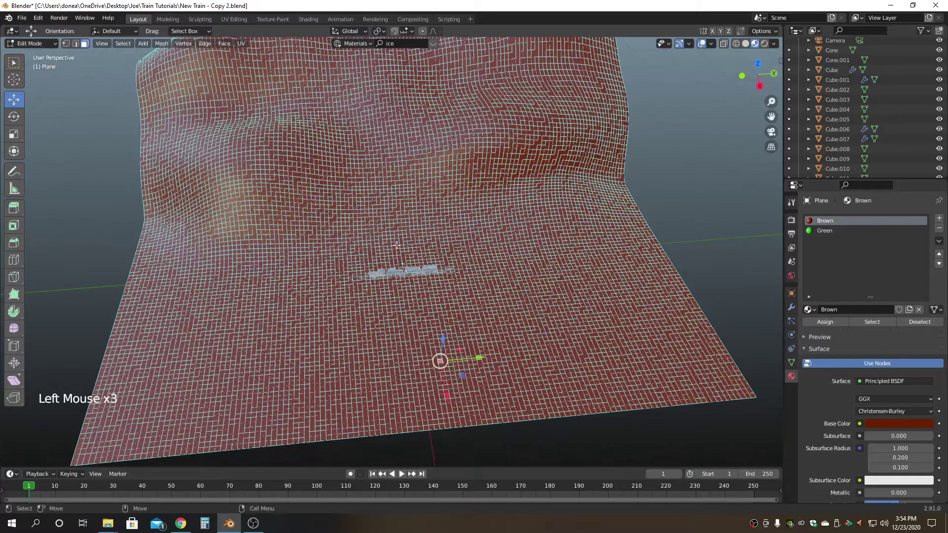
pyautogui.press('q')
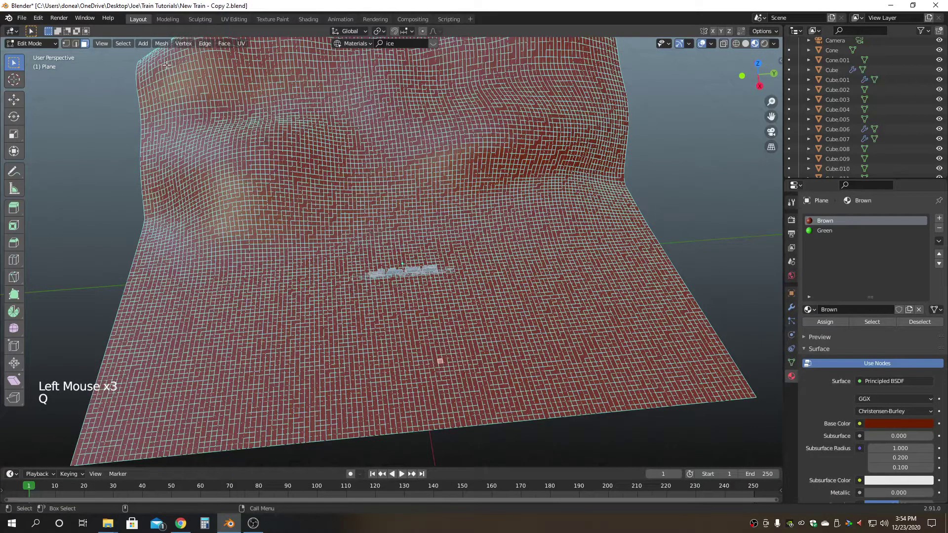
pyautogui.click(124, 44)
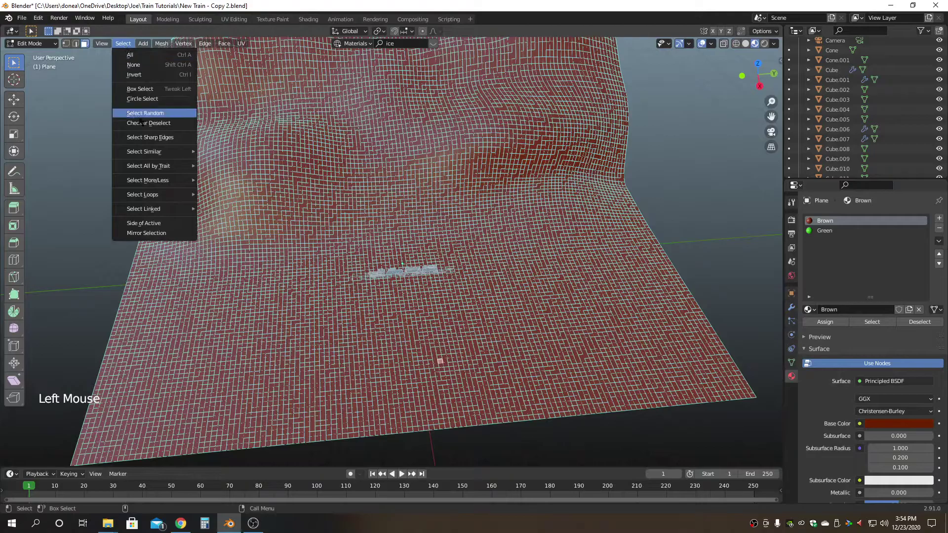
pyautogui.moveTo(173, 157)
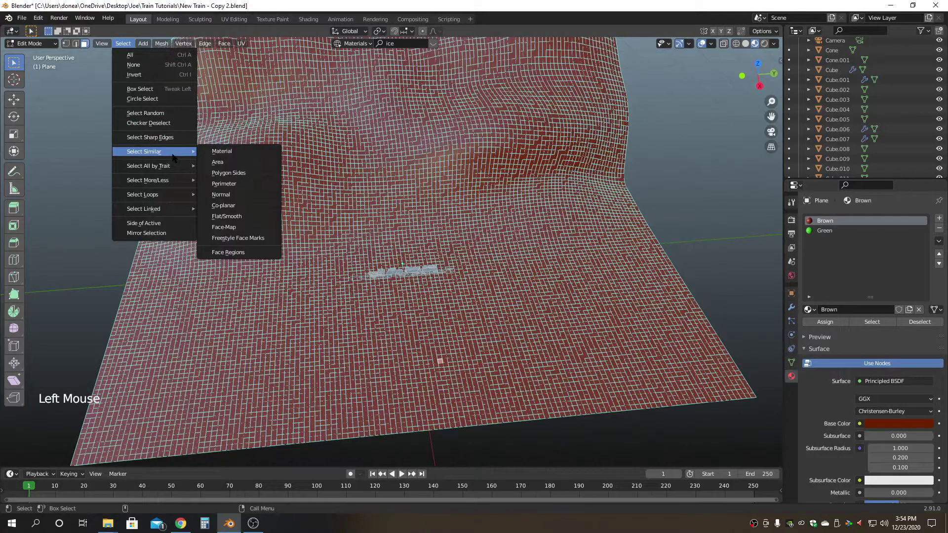
pyautogui.click(223, 206)
pyautogui.keyDown('alt'); pyautogui.moveTo(406, 289); pyautogui.dragTo(444, 276); pyautogui.keyUp('alt')
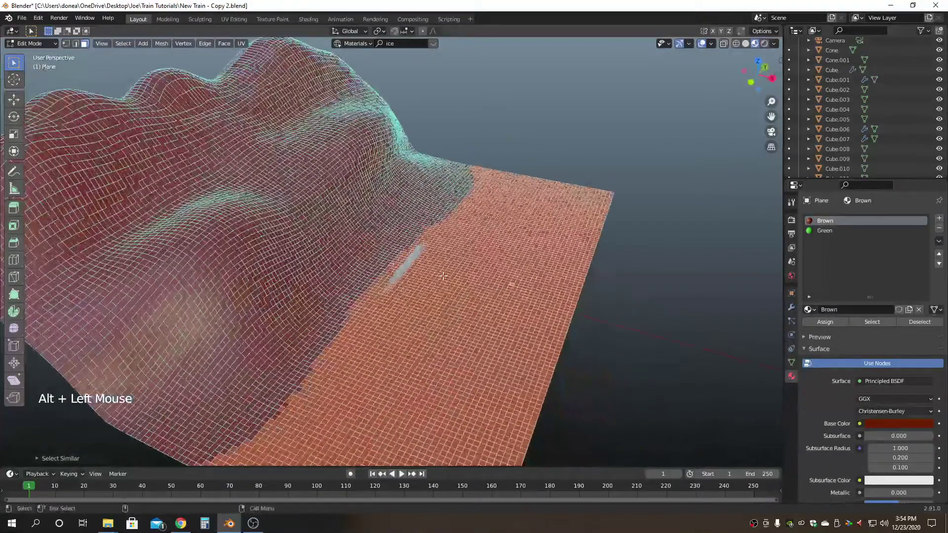
# Assign the Green material to the selected flat ground faces and return to Object Mode
pyautogui.click(852, 232)
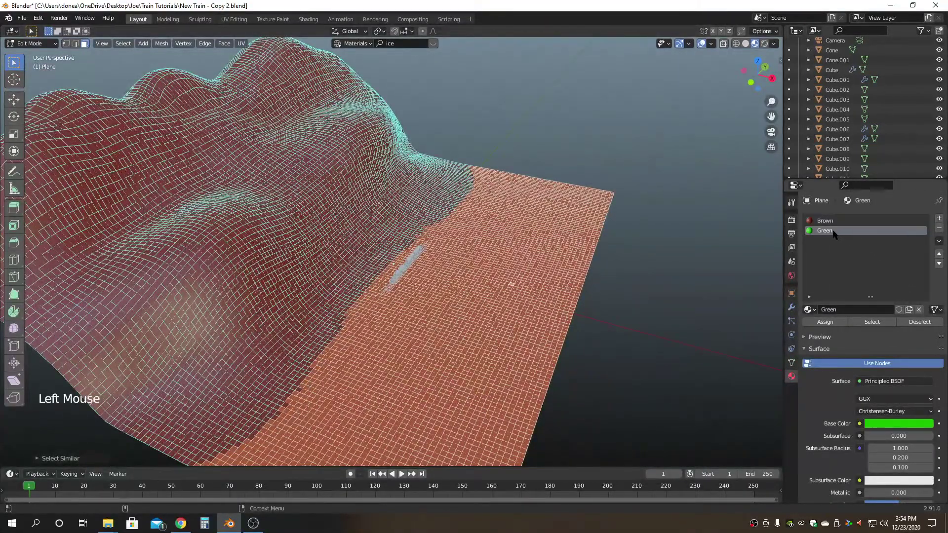
pyautogui.click(827, 324)
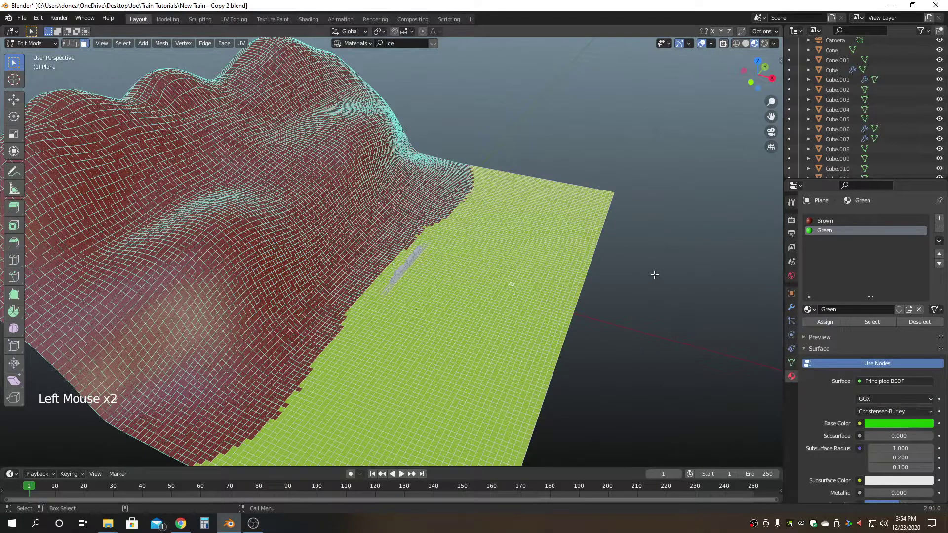
pyautogui.press('4')
pyautogui.click(654, 271)
# Give the train track's rails the existing Black material
pyautogui.keyDown('alt'); pyautogui.moveTo(666, 295); pyautogui.dragTo(434, 284); pyautogui.keyUp('alt')
pyautogui.scroll(6, 444, 321)
pyautogui.middleClick(456, 332)
pyautogui.scroll(3, 399, 282)
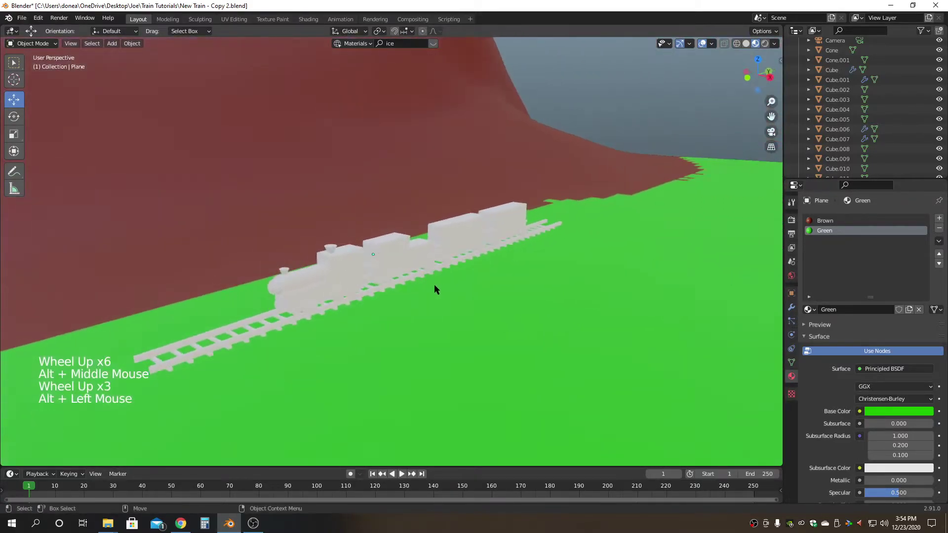
pyautogui.scroll(2, 409, 317)
pyautogui.keyDown('alt'); pyautogui.middleClick(409, 316); pyautogui.keyUp('alt')
pyautogui.click(291, 339)
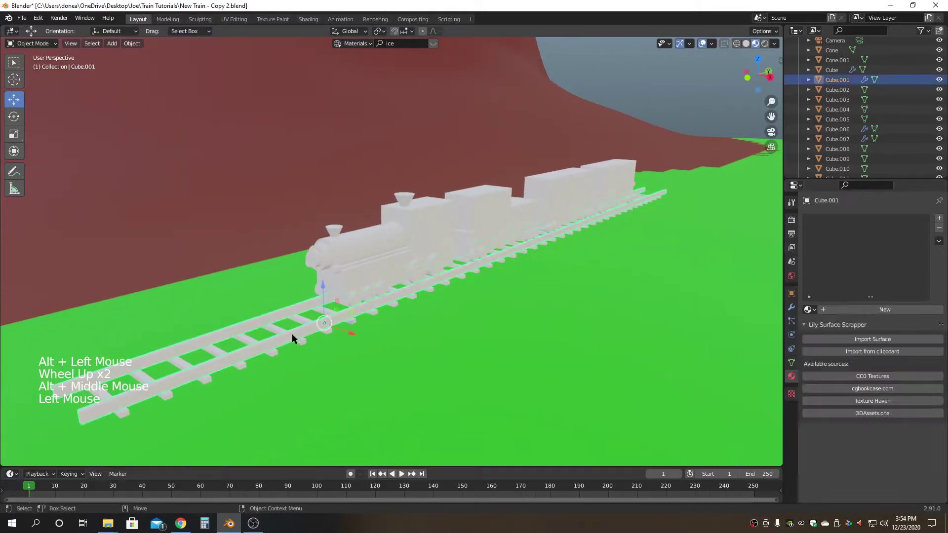
pyautogui.click(810, 309)
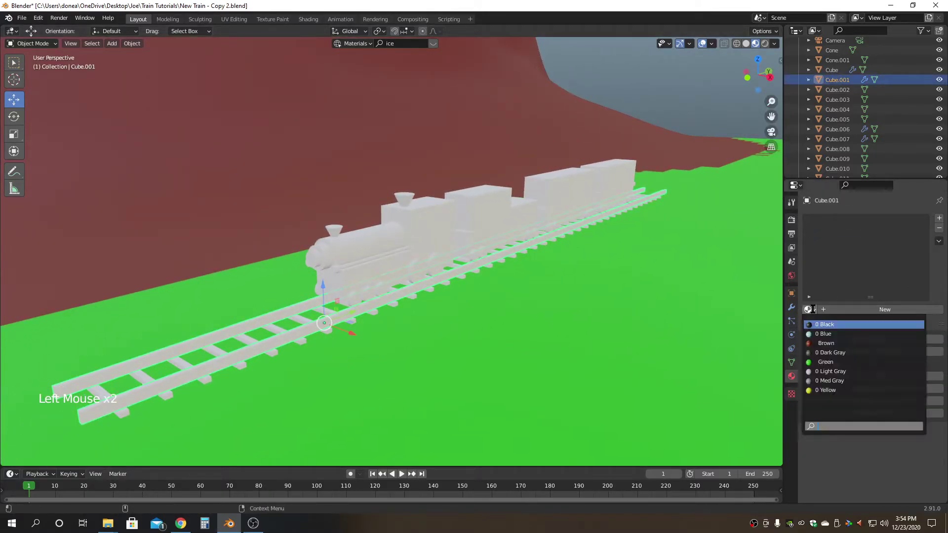
pyautogui.click(822, 324)
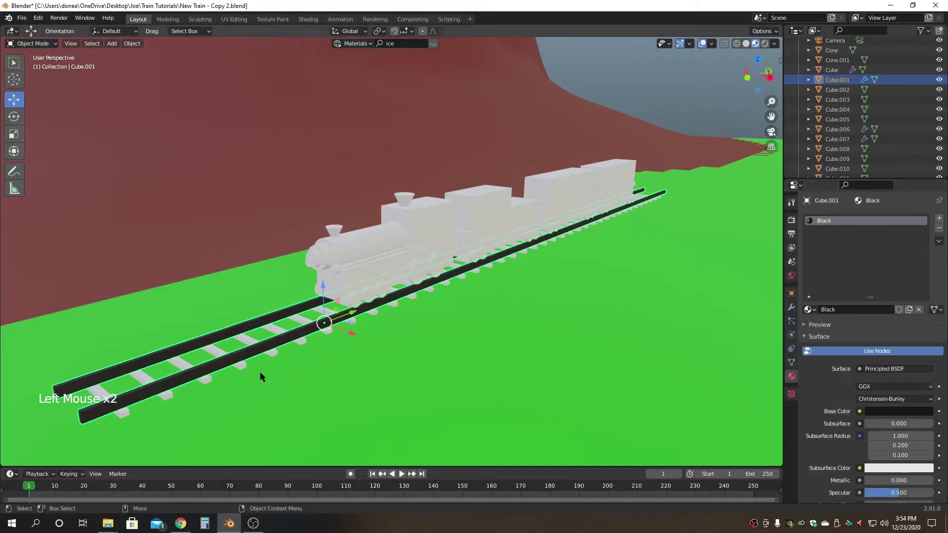
# Give the wooden ties under the rails the existing Brown material
pyautogui.click(243, 367)
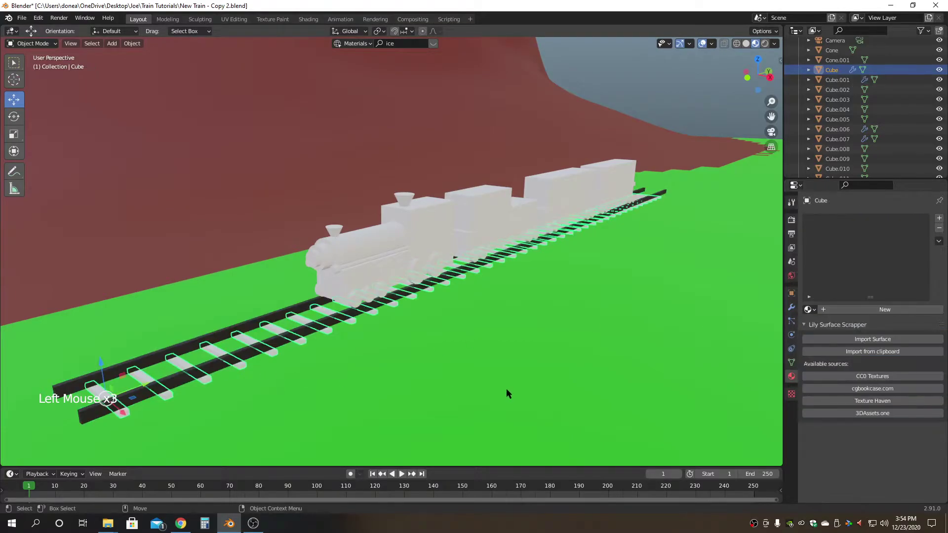
pyautogui.click(808, 309)
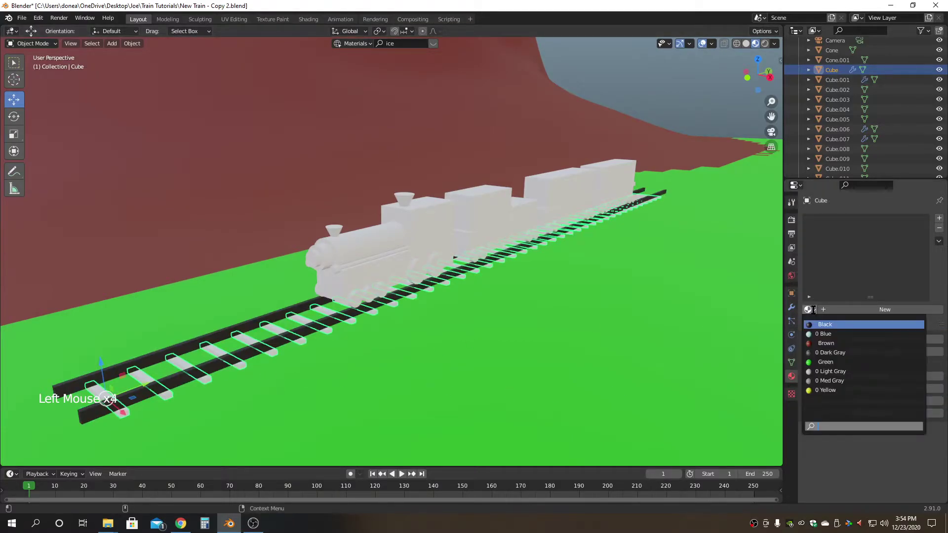
pyautogui.click(827, 344)
# Give the locomotive's cylindrical boiler the existing Dark Gray material
pyautogui.click(358, 250)
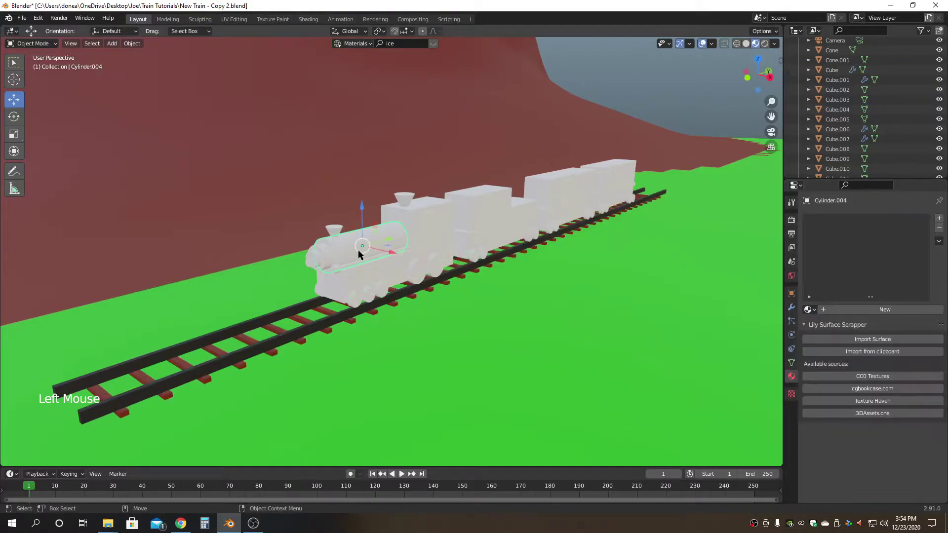
pyautogui.click(814, 309)
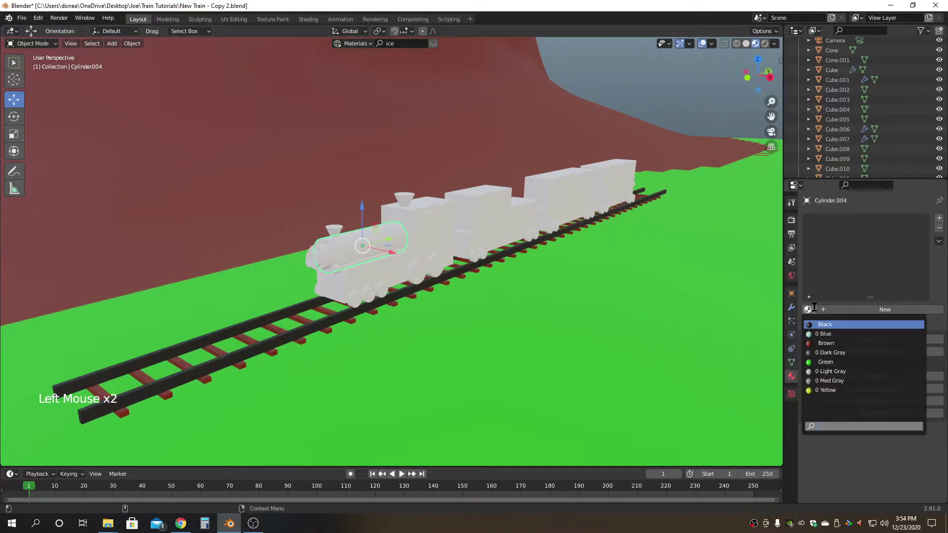
pyautogui.click(841, 352)
# Give the locomotive's cab the existing Dark Gray material
pyautogui.scroll(2, 376, 292)
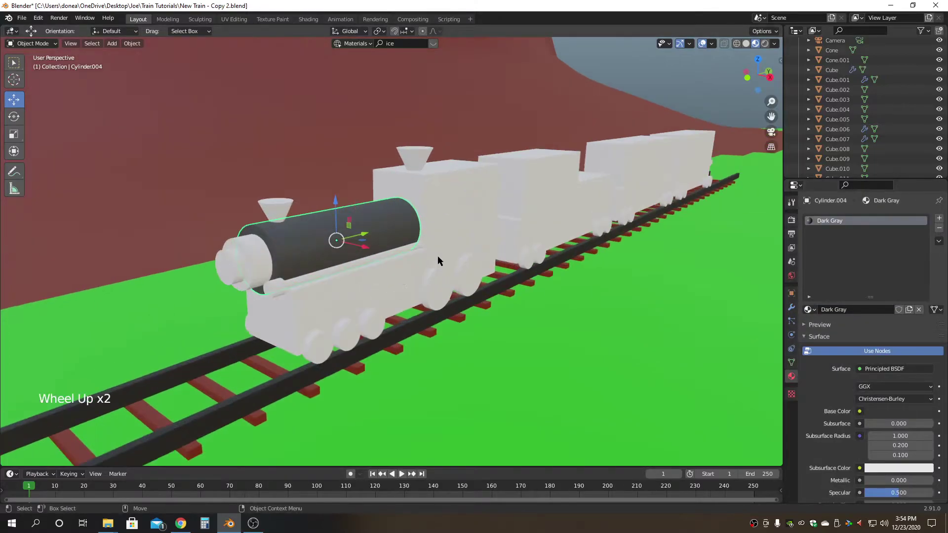
pyautogui.click(426, 180)
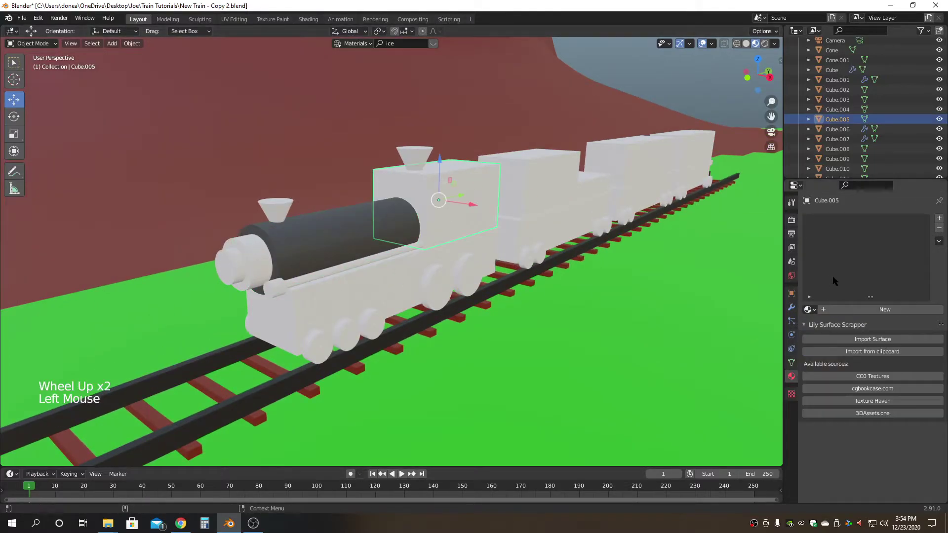
pyautogui.click(810, 310)
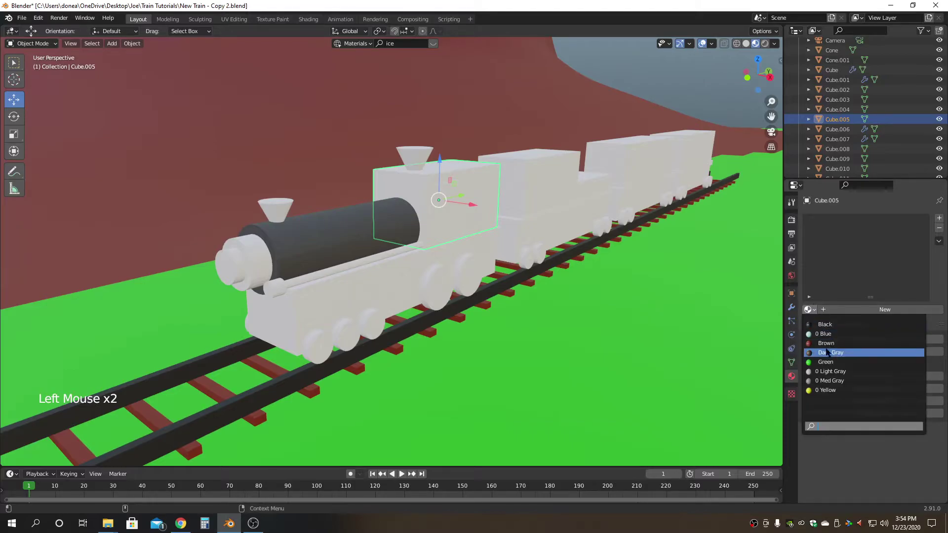
pyautogui.click(834, 353)
# Give the locomotive's lower body block the existing Dark Gray material and view the engine from the front
pyautogui.click(336, 295)
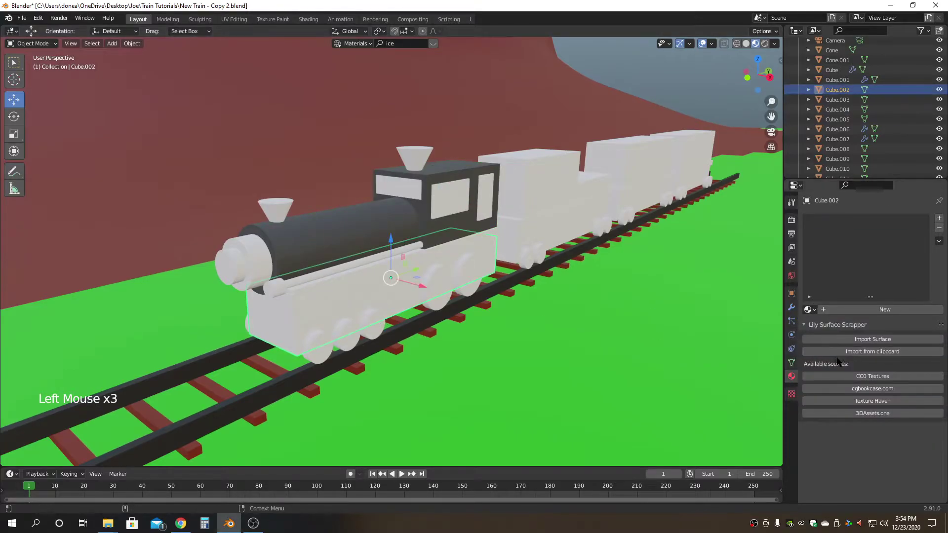
pyautogui.click(809, 309)
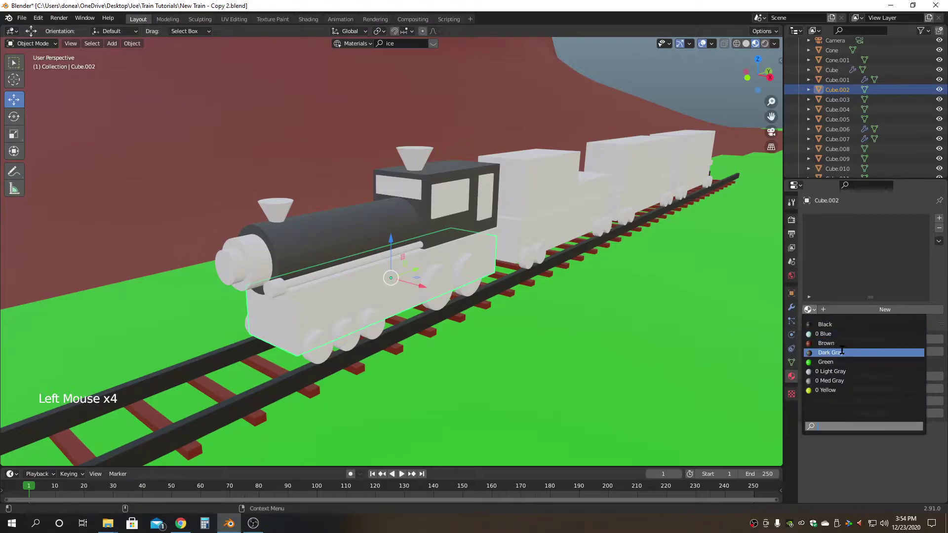
pyautogui.click(835, 351)
pyautogui.keyDown('alt'); pyautogui.moveTo(352, 328); pyautogui.dragTo(473, 254); pyautogui.keyUp('alt')
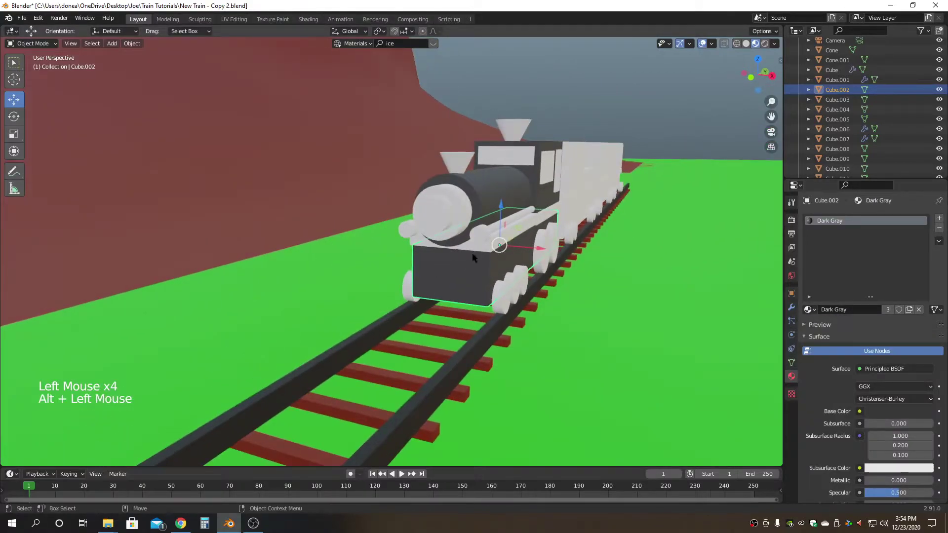
# Give the front and rear ledges running along the top of the locomotive's lower body the existing Med Gray material
pyautogui.keyDown('alt'); pyautogui.moveTo(537, 268); pyautogui.dragTo(384, 256); pyautogui.keyUp('alt')
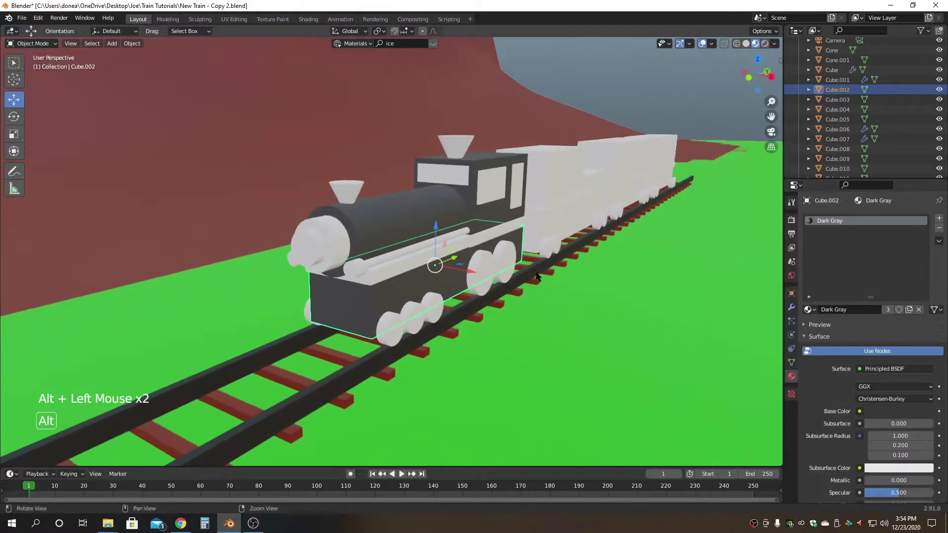
pyautogui.click(381, 281)
pyautogui.click(809, 309)
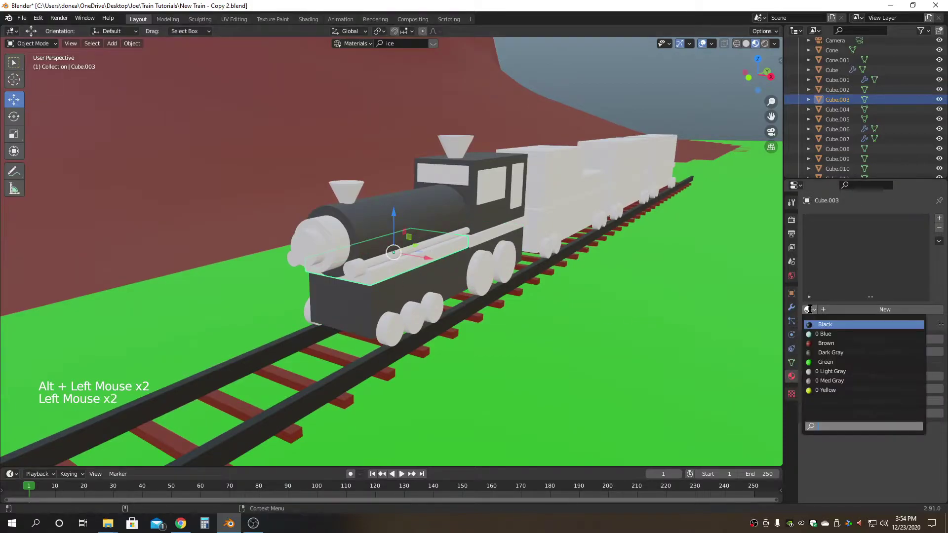
pyautogui.click(847, 382)
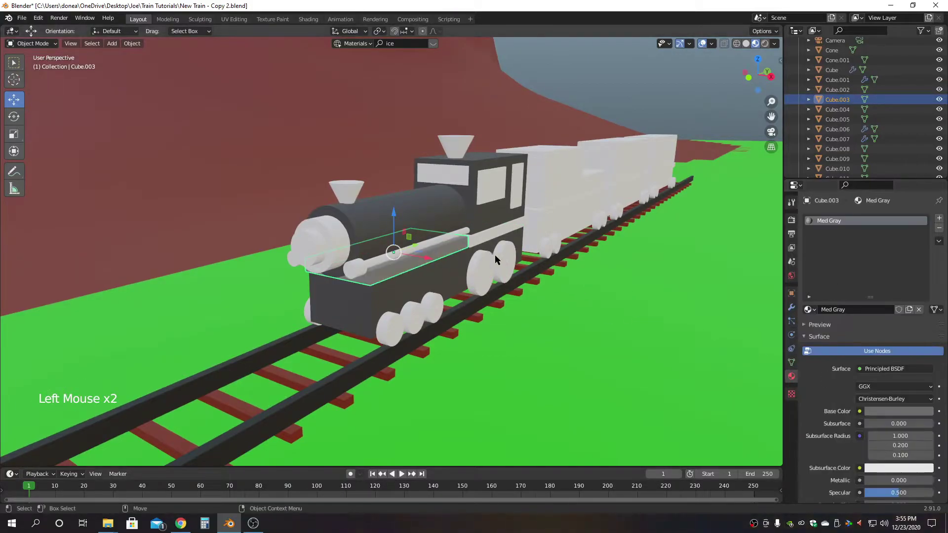
pyautogui.click(485, 241)
pyautogui.click(810, 309)
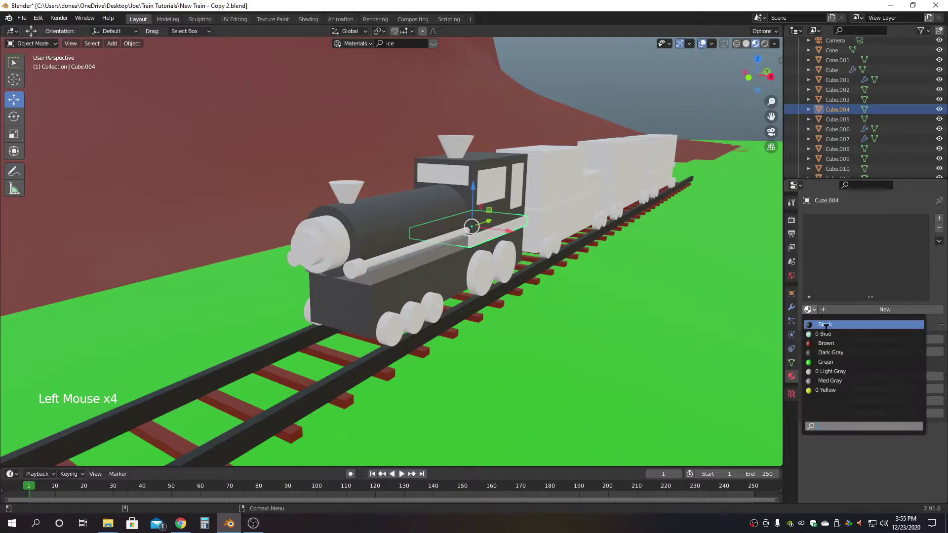
pyautogui.click(838, 380)
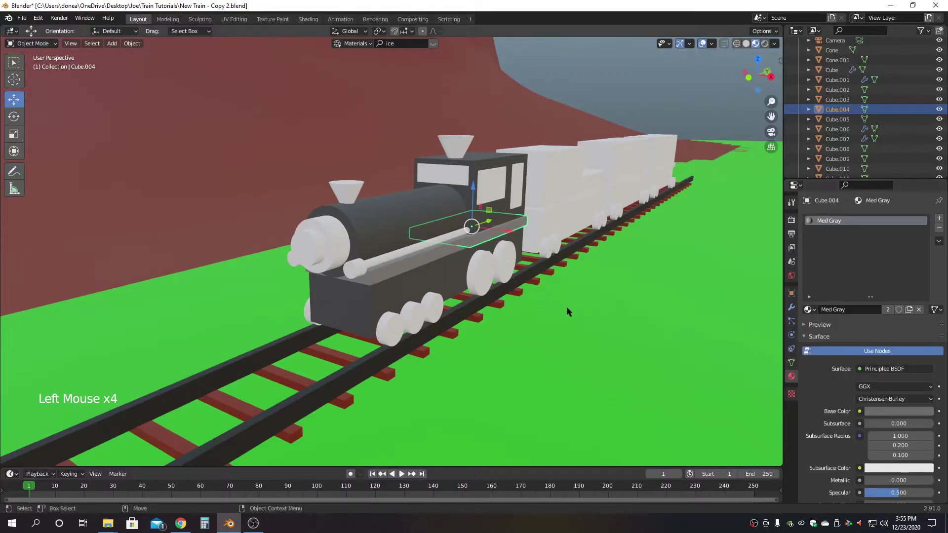
# Hide the terrain plane, the rails and the wooden ties so that only the train is displayed
pyautogui.click(638, 97)
pyautogui.click(680, 208)
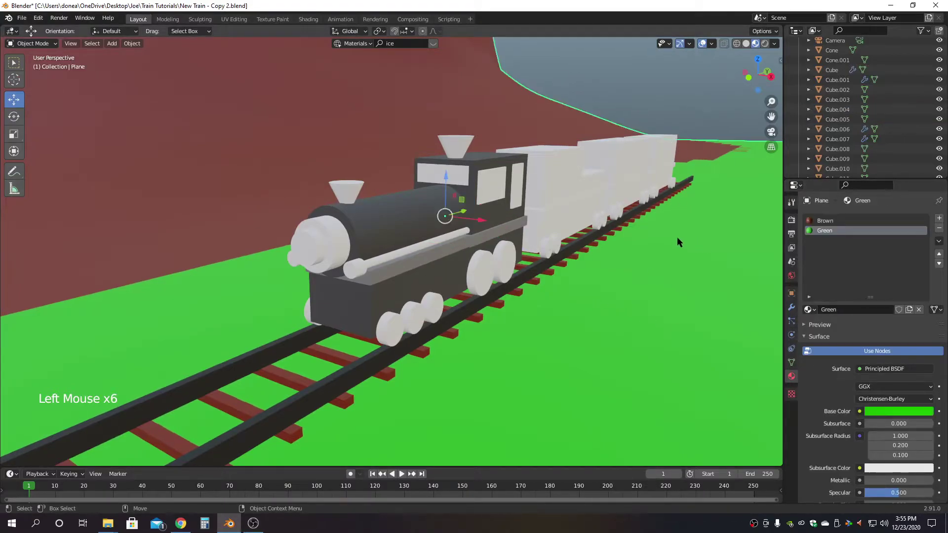
pyautogui.hotkey('ctrl', 'h')
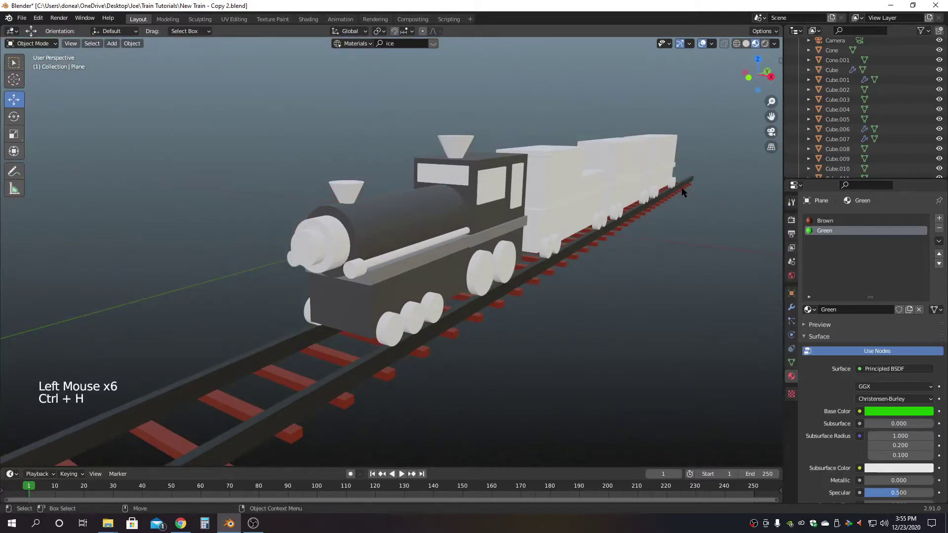
pyautogui.moveTo(183, 354); pyautogui.dragTo(287, 451)
pyautogui.hotkey('ctrl', 'h')
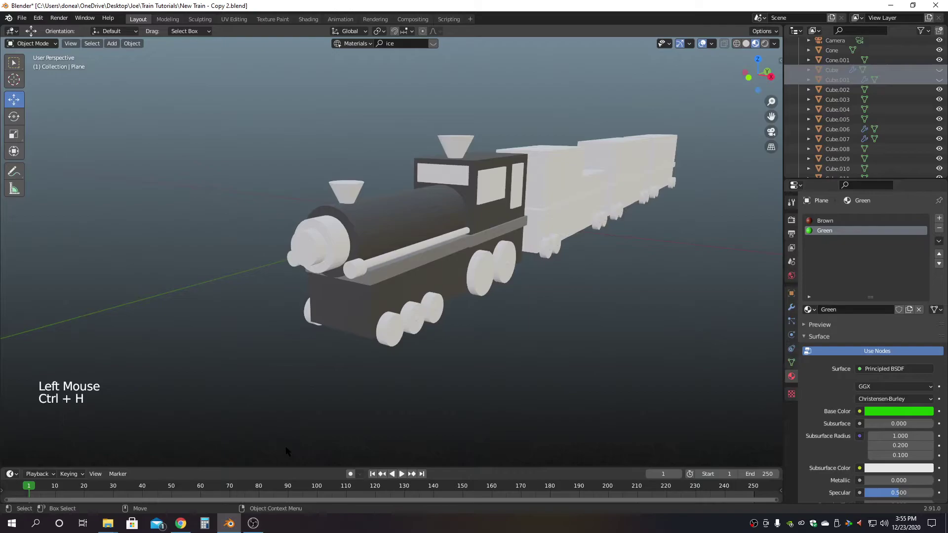
# Give the foremost cylinder on the boiler's nose, the large headlamp, the existing Yellow material
pyautogui.scroll(1, 584, 342)
pyautogui.keyDown('alt'); pyautogui.moveTo(570, 343); pyautogui.dragTo(324, 317); pyautogui.keyUp('alt')
pyautogui.click(123, 285)
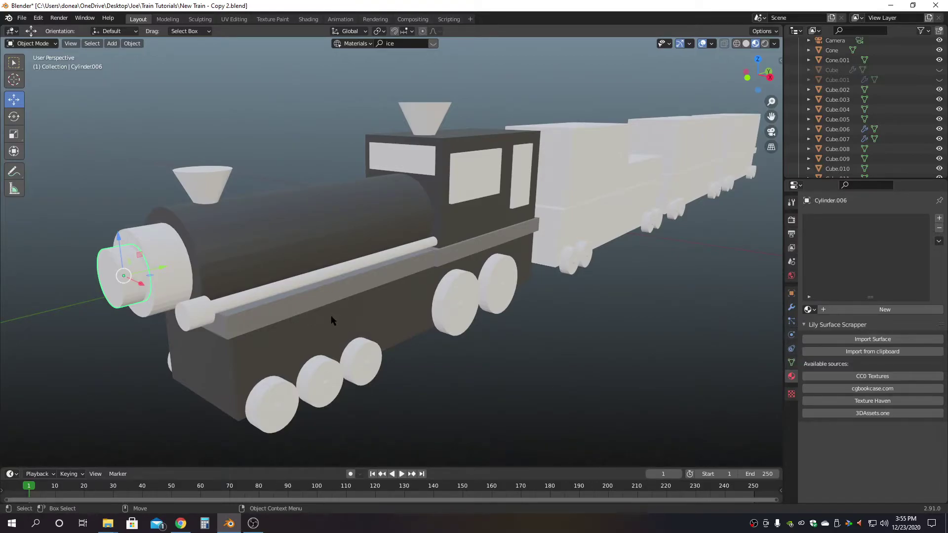
pyautogui.keyDown('alt'); pyautogui.moveTo(301, 321); pyautogui.dragTo(424, 342); pyautogui.keyUp('alt')
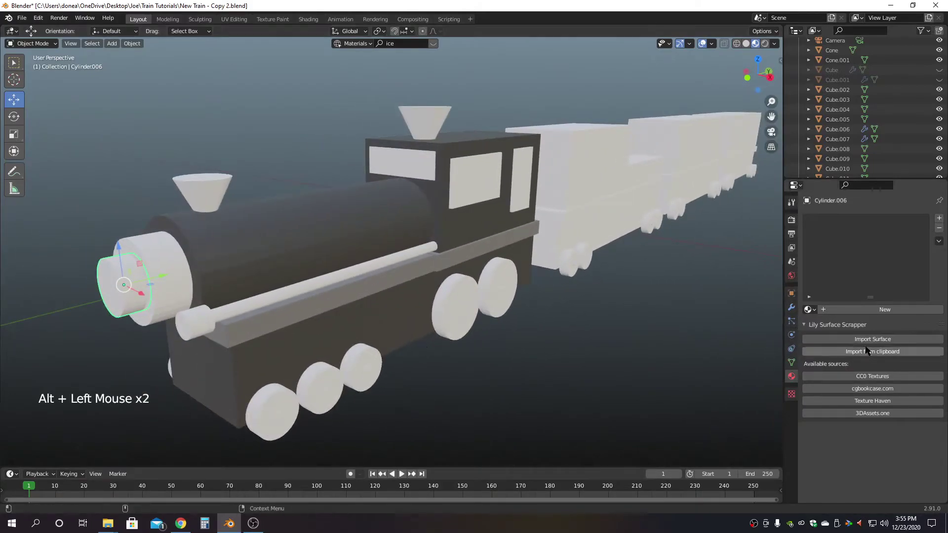
pyautogui.click(812, 310)
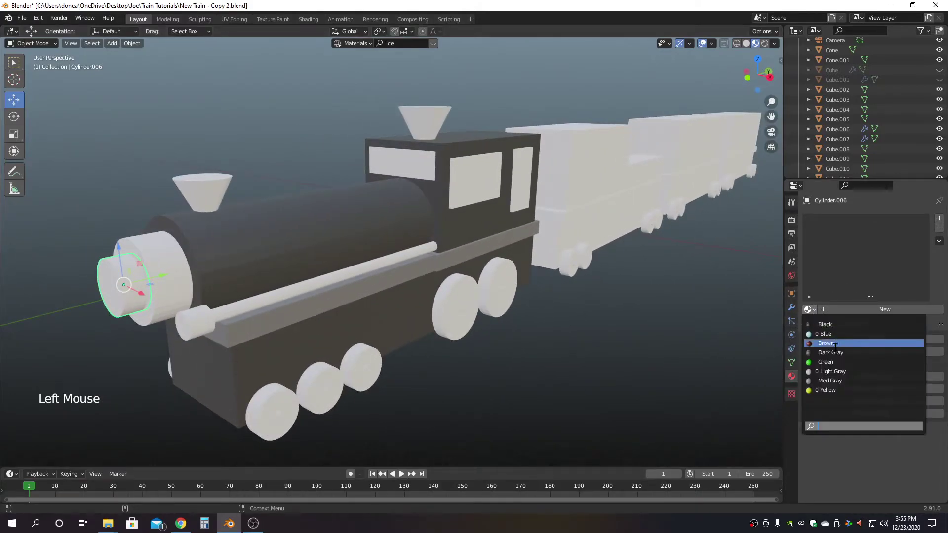
pyautogui.click(846, 383)
pyautogui.click(553, 380)
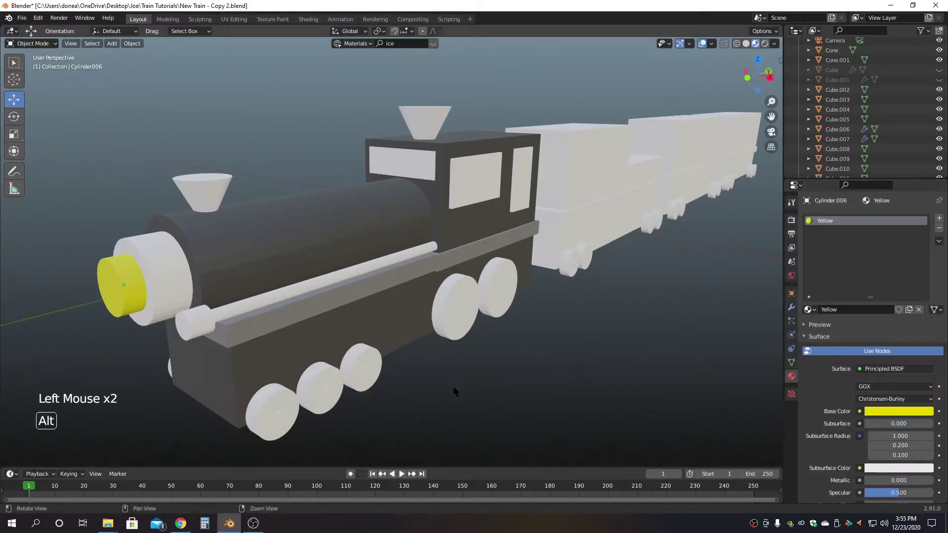
# Give the two small lamp cylinders at the front ends of the side pipes the existing Yellow material
pyautogui.keyDown('alt'); pyautogui.moveTo(452, 387); pyautogui.dragTo(459, 354); pyautogui.keyUp('alt')
pyautogui.click(511, 333)
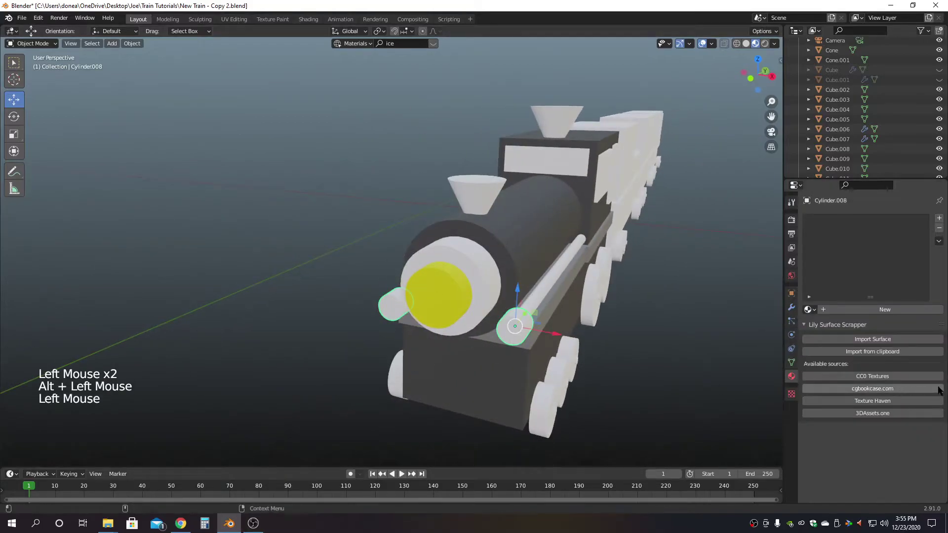
pyautogui.click(809, 310)
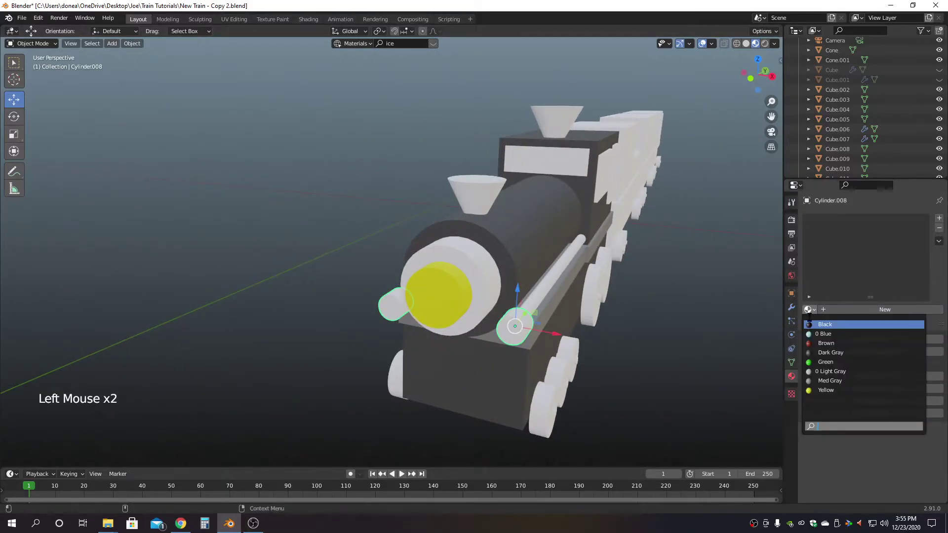
pyautogui.click(825, 390)
# Give the wide cylinder between the headlamp and the boiler the existing Med Gray material
pyautogui.click(493, 296)
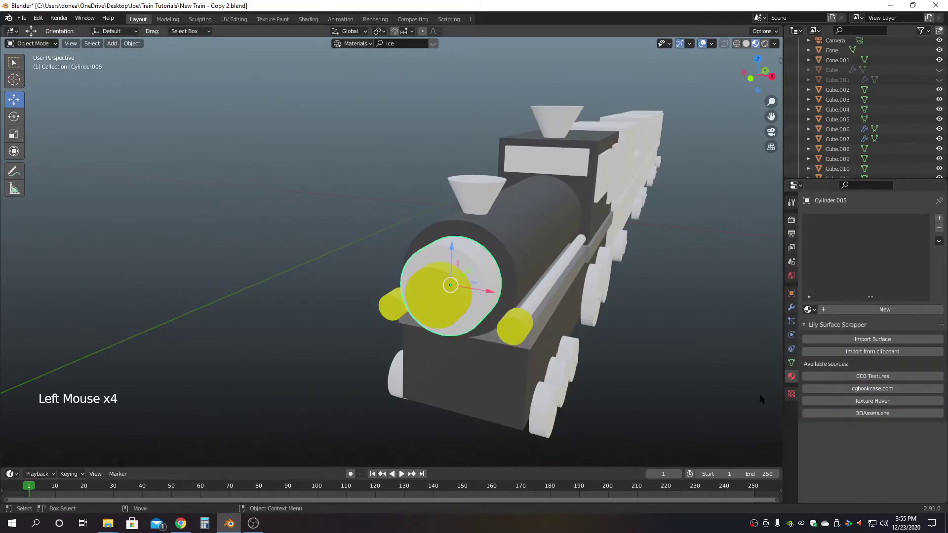
pyautogui.click(813, 311)
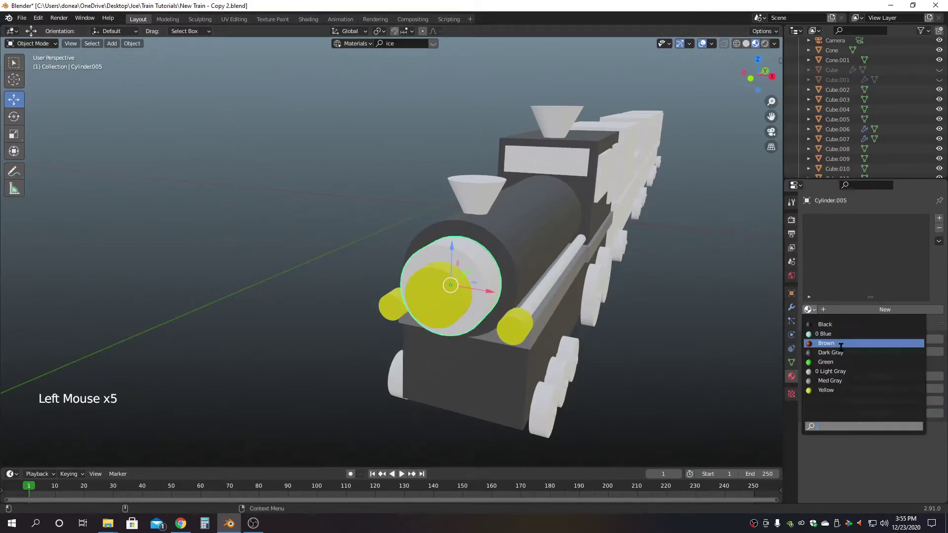
pyautogui.click(831, 380)
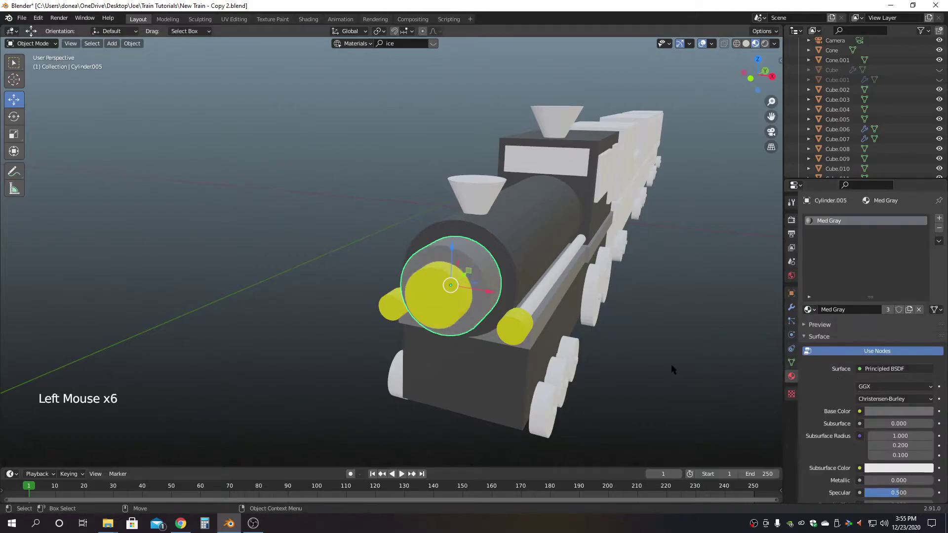
# Give the long thin pipes along both sides of the boiler the existing Light Gray material
pyautogui.click(545, 289)
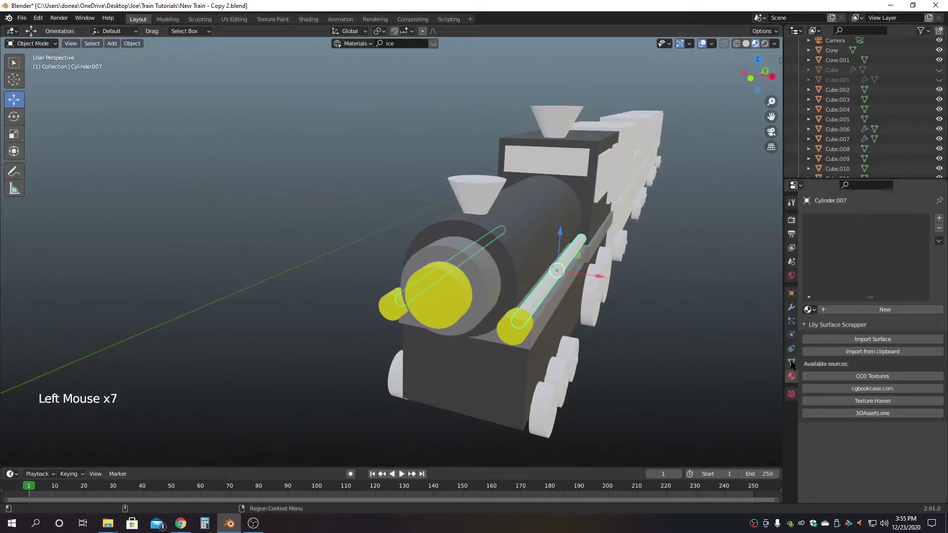
pyautogui.click(810, 310)
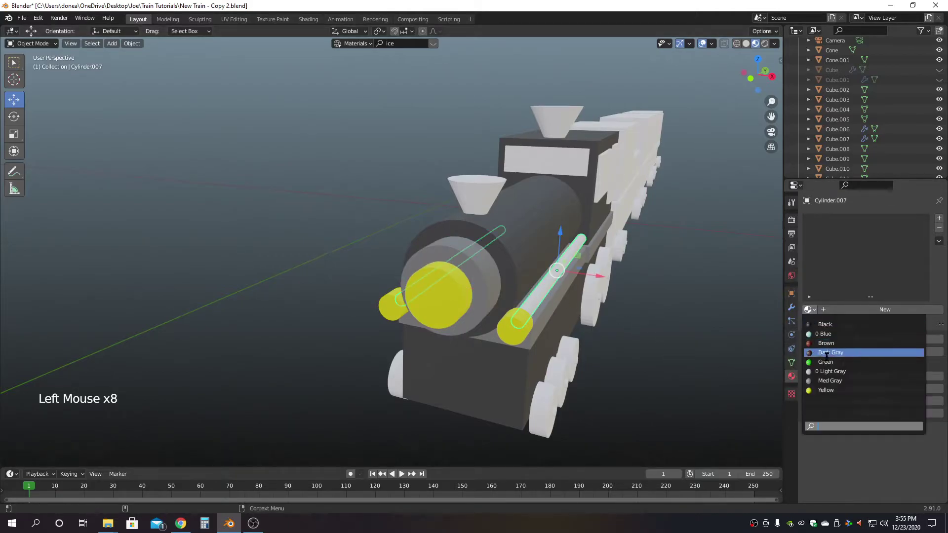
pyautogui.click(832, 371)
pyautogui.click(647, 365)
# Give both conical chimneys, on the boiler and on the cab roof, the existing Black material
pyautogui.keyDown('alt'); pyautogui.moveTo(679, 372); pyautogui.dragTo(618, 381); pyautogui.keyUp('alt')
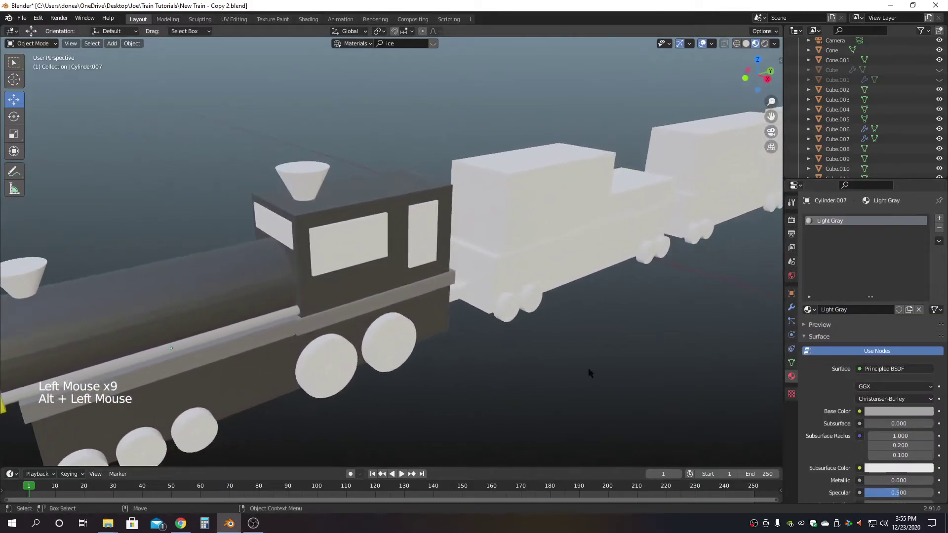
pyautogui.click(25, 277)
pyautogui.keyDown('alt'); pyautogui.moveTo(535, 315); pyautogui.dragTo(568, 328, button='middle'); pyautogui.keyUp('alt')
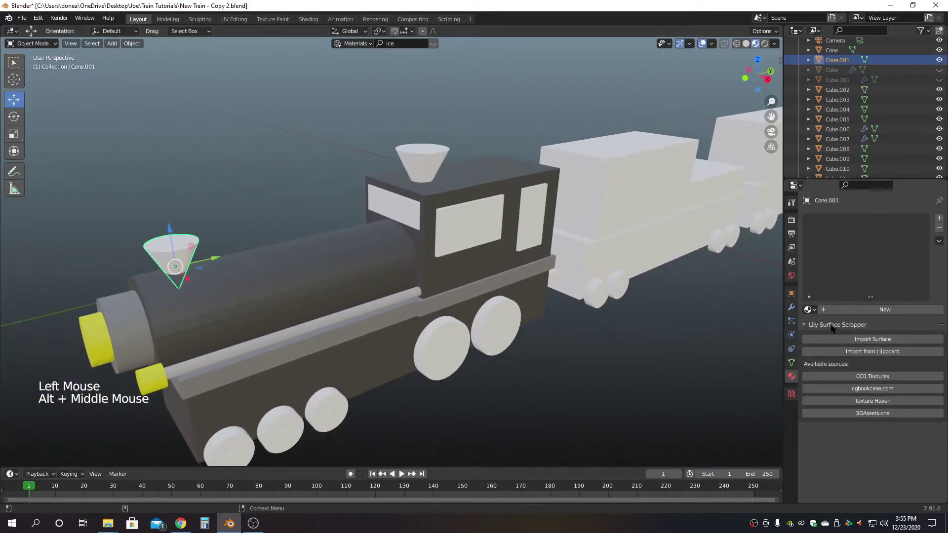
pyautogui.click(809, 309)
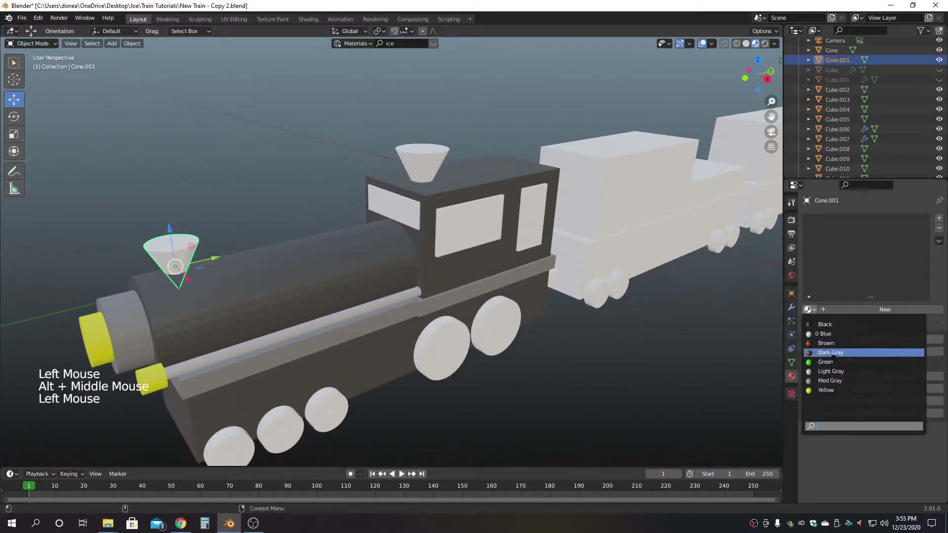
pyautogui.click(825, 325)
pyautogui.click(436, 173)
pyautogui.click(809, 309)
pyautogui.click(825, 322)
pyautogui.click(614, 337)
# Give the large side windows of the cab the existing Blue material
pyautogui.keyDown('alt'); pyautogui.moveTo(533, 360); pyautogui.dragTo(514, 356); pyautogui.keyUp('alt')
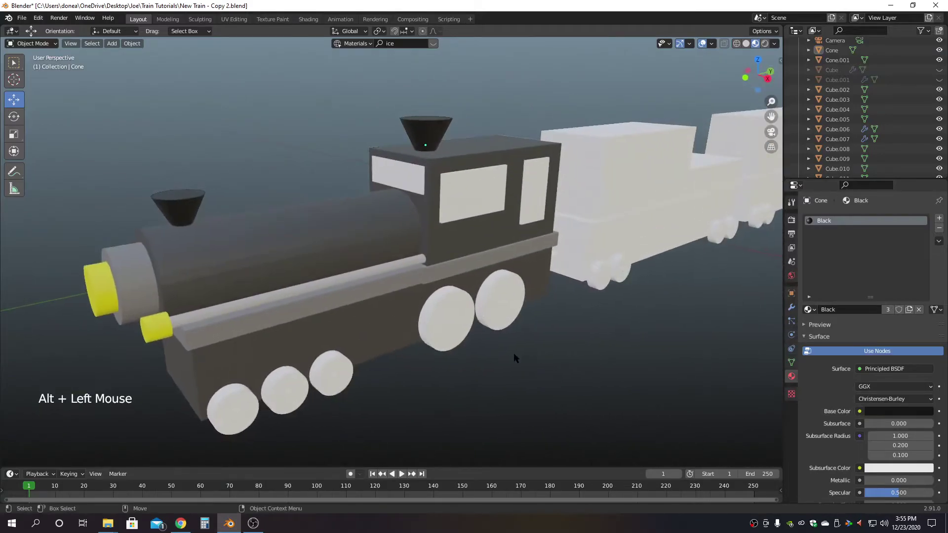
pyautogui.click(463, 219)
pyautogui.click(809, 309)
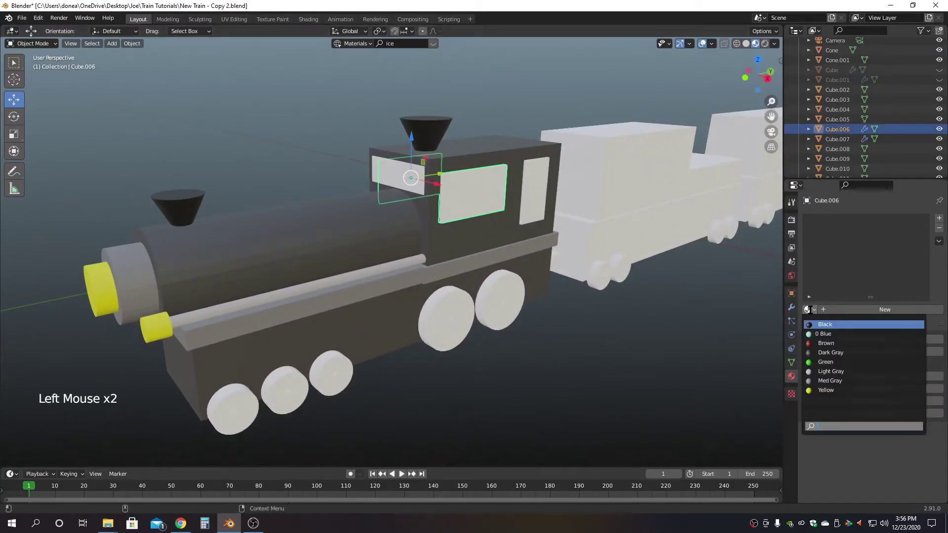
pyautogui.click(840, 334)
pyautogui.click(597, 283)
# Give the narrow door panels on the cab's sides the existing Black material
pyautogui.click(534, 208)
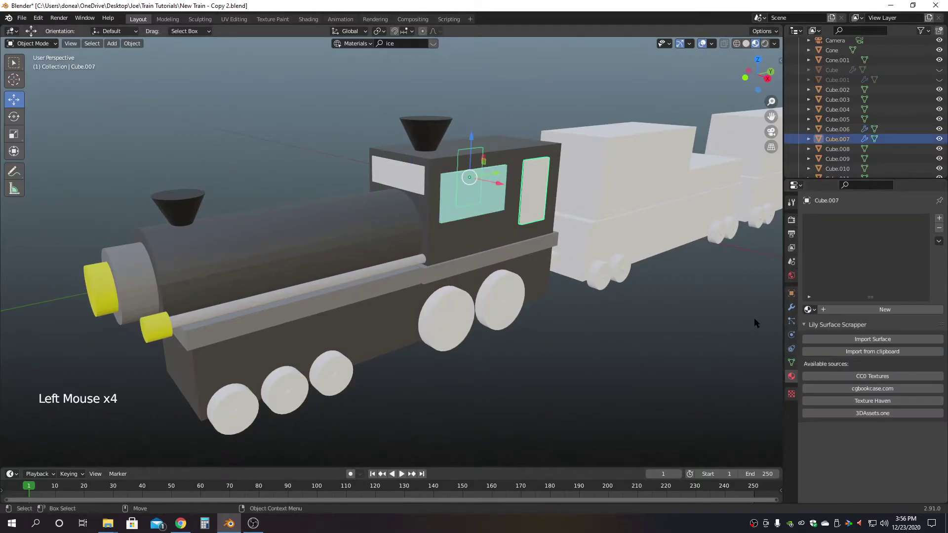
pyautogui.click(810, 310)
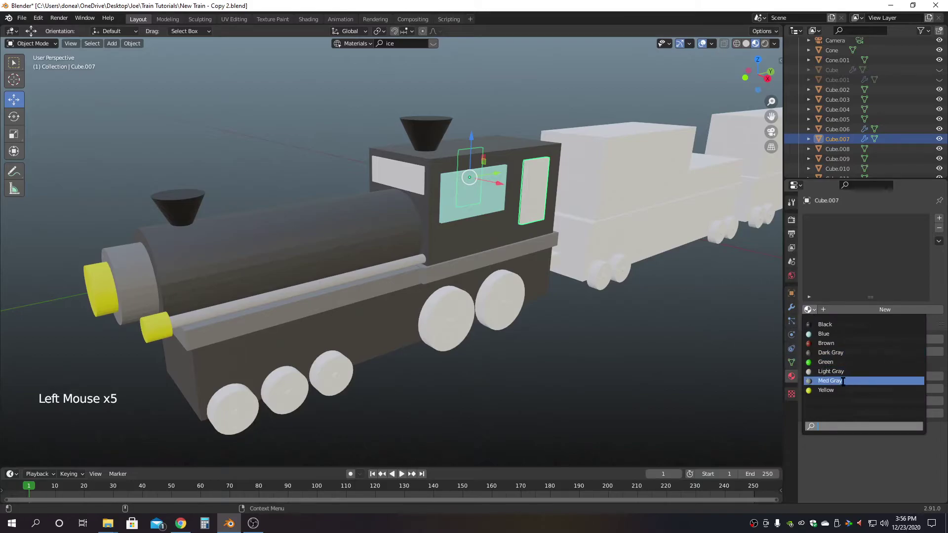
pyautogui.click(835, 322)
pyautogui.click(615, 385)
# Give the cab's front window the existing Blue material
pyautogui.click(414, 178)
pyautogui.click(808, 310)
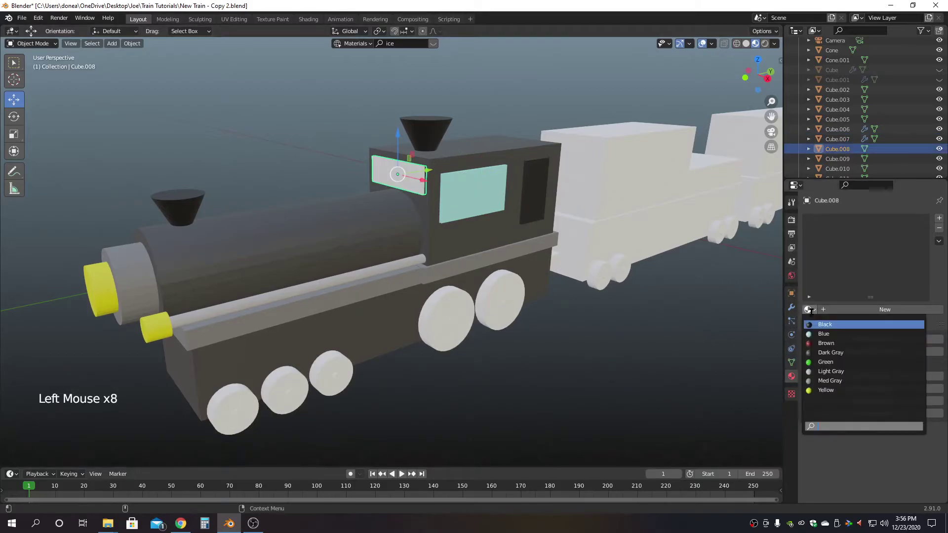
pyautogui.click(824, 334)
pyautogui.click(712, 368)
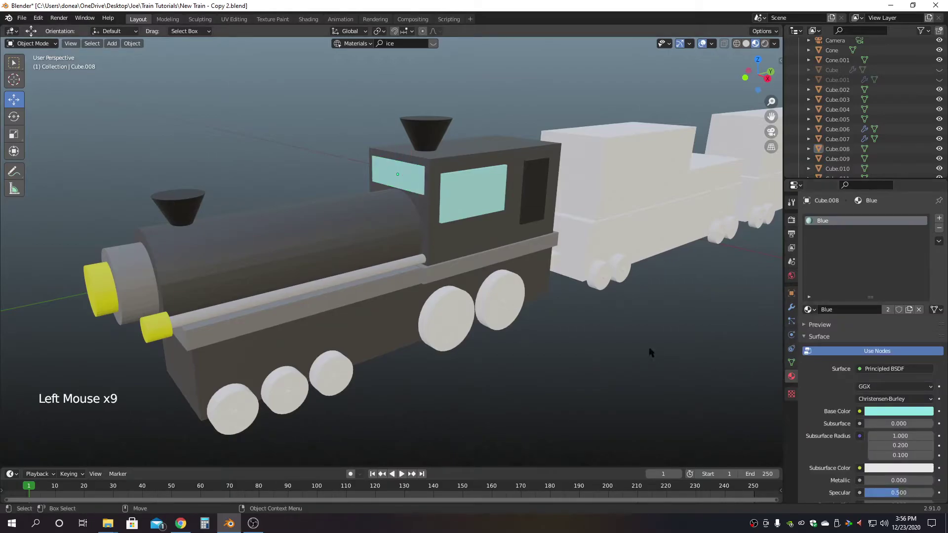
# Give the cab's rear window the existing Blue material
pyautogui.keyDown('alt'); pyautogui.moveTo(652, 347); pyautogui.dragTo(568, 353); pyautogui.keyUp('alt')
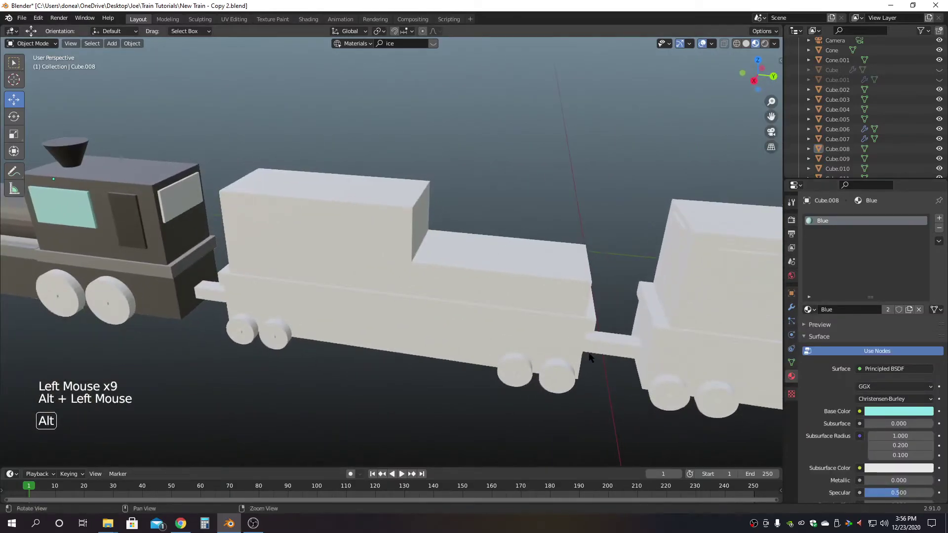
pyautogui.click(173, 195)
pyautogui.click(808, 309)
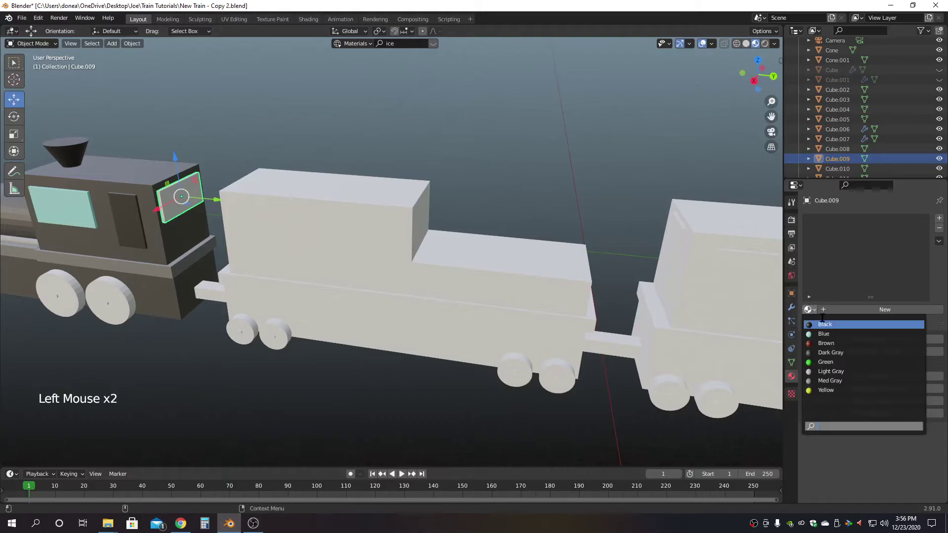
pyautogui.click(823, 334)
pyautogui.click(247, 394)
# Give the locomotive's small front wheels the existing Black material
pyautogui.keyDown('alt'); pyautogui.moveTo(248, 393); pyautogui.dragTo(310, 394, button='middle'); pyautogui.keyUp('alt')
pyautogui.keyDown('alt'); pyautogui.moveTo(310, 394); pyautogui.dragTo(532, 342); pyautogui.keyUp('alt')
pyautogui.scroll(2, 529, 338)
pyautogui.keyDown('alt'); pyautogui.moveTo(529, 338); pyautogui.dragTo(536, 330, button='middle'); pyautogui.keyUp('alt')
pyautogui.click(311, 314)
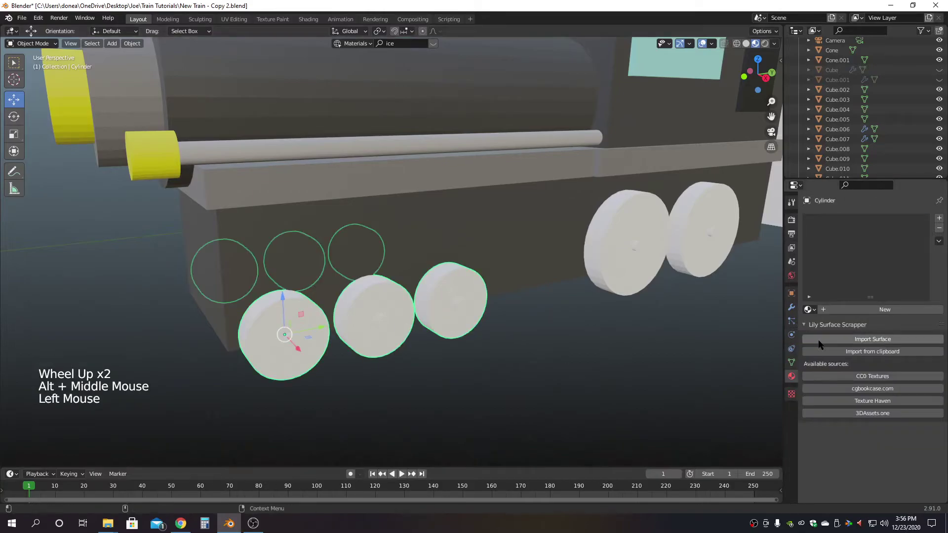
pyautogui.click(814, 310)
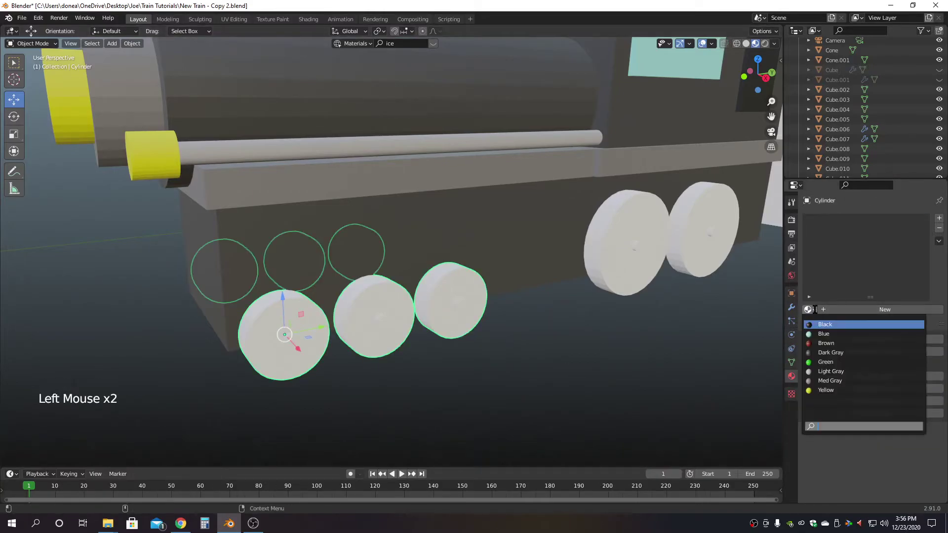
pyautogui.click(834, 330)
# Give the axles running through the small front wheels an existing gray material
pyautogui.click(292, 340)
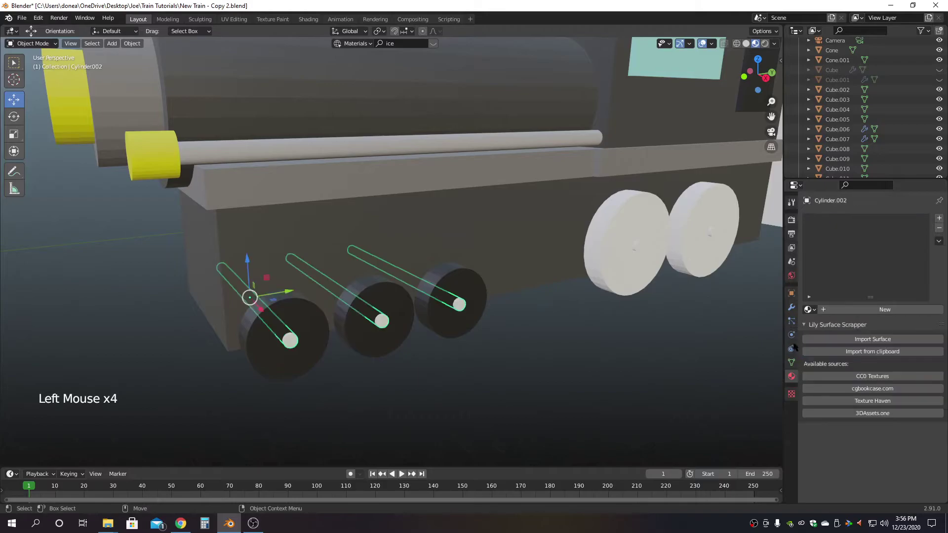
pyautogui.click(809, 310)
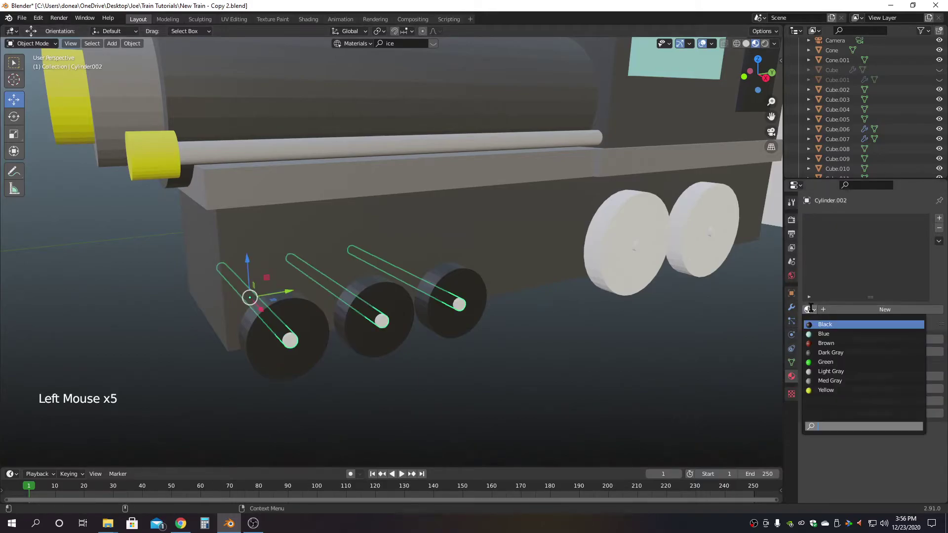
pyautogui.click(831, 352)
# Give the locomotive's large rear wheels the existing Black material
pyautogui.click(615, 296)
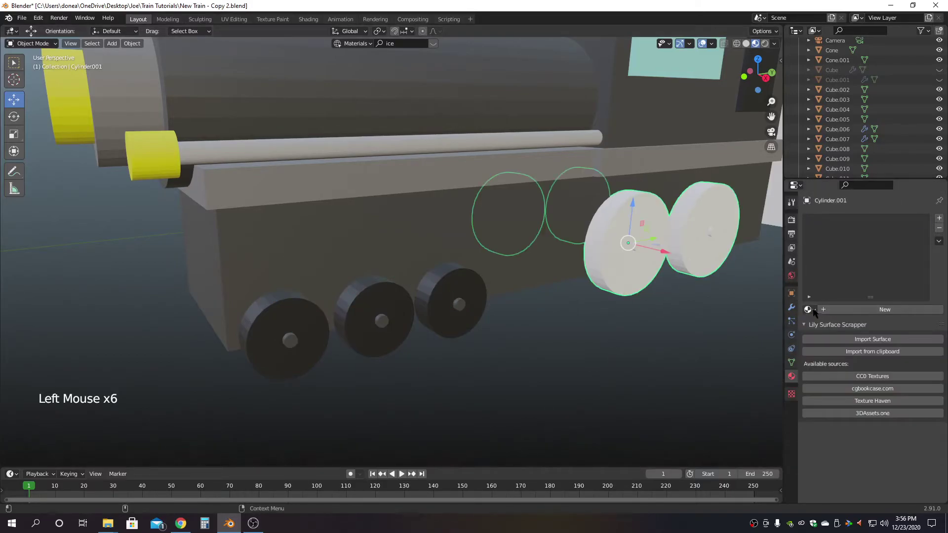
pyautogui.click(808, 310)
pyautogui.click(830, 322)
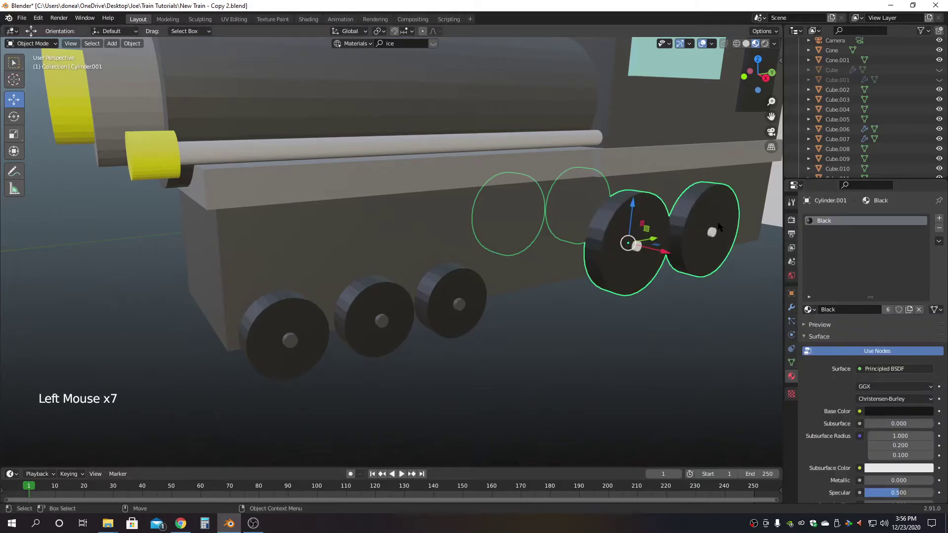
# Give the axles running through the large rear wheels the existing Dark Gray material
pyautogui.click(712, 233)
pyautogui.click(808, 310)
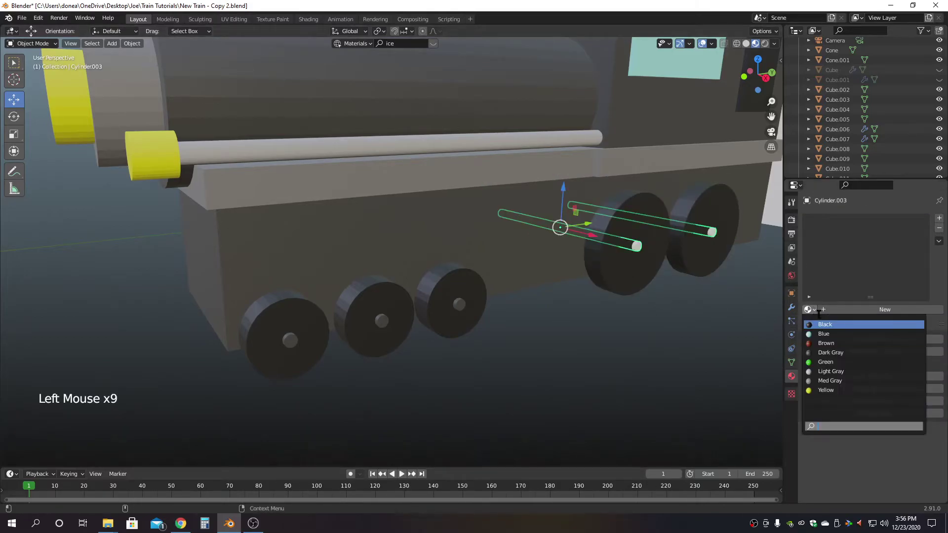
pyautogui.click(831, 352)
# Give the coupler between the locomotive and the first wagon the existing Black material
pyautogui.scroll(-4, 593, 356)
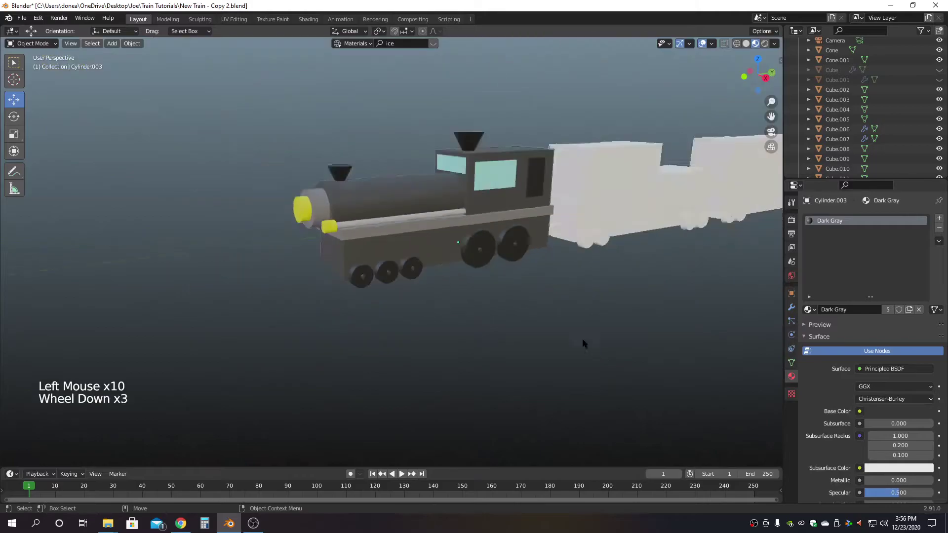
pyautogui.keyDown('alt'); pyautogui.moveTo(614, 302); pyautogui.dragTo(568, 341, button='middle'); pyautogui.keyUp('alt')
pyautogui.keyDown('alt'); pyautogui.moveTo(567, 340); pyautogui.dragTo(546, 341); pyautogui.keyUp('alt')
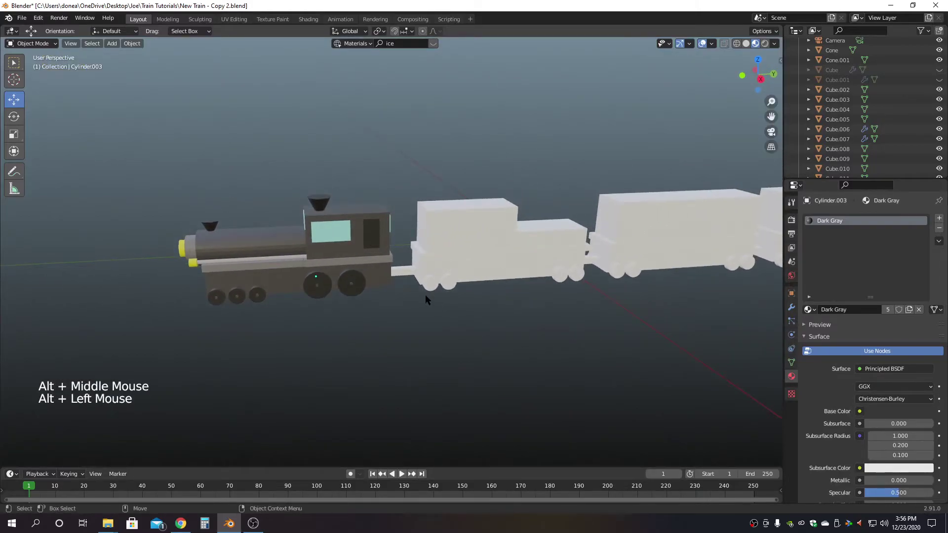
pyautogui.click(404, 271)
pyautogui.click(809, 310)
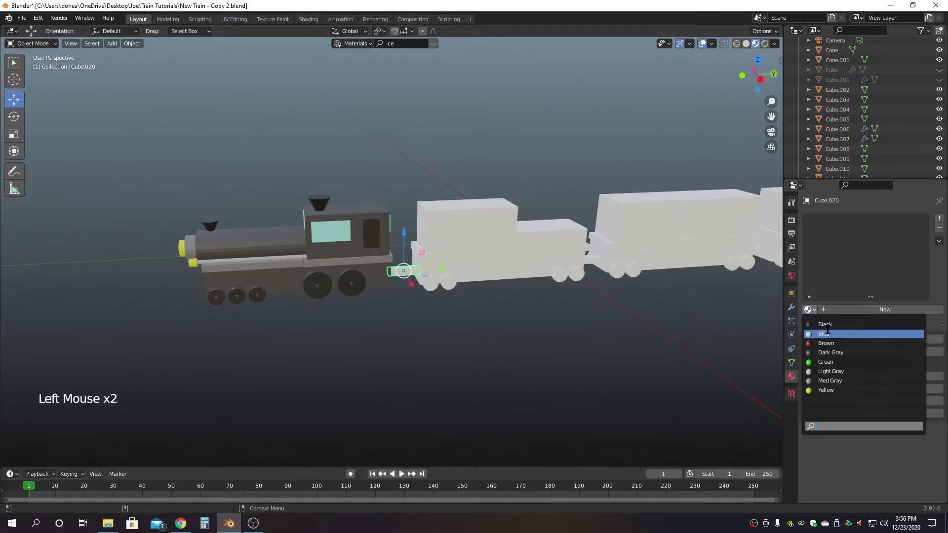
pyautogui.click(824, 324)
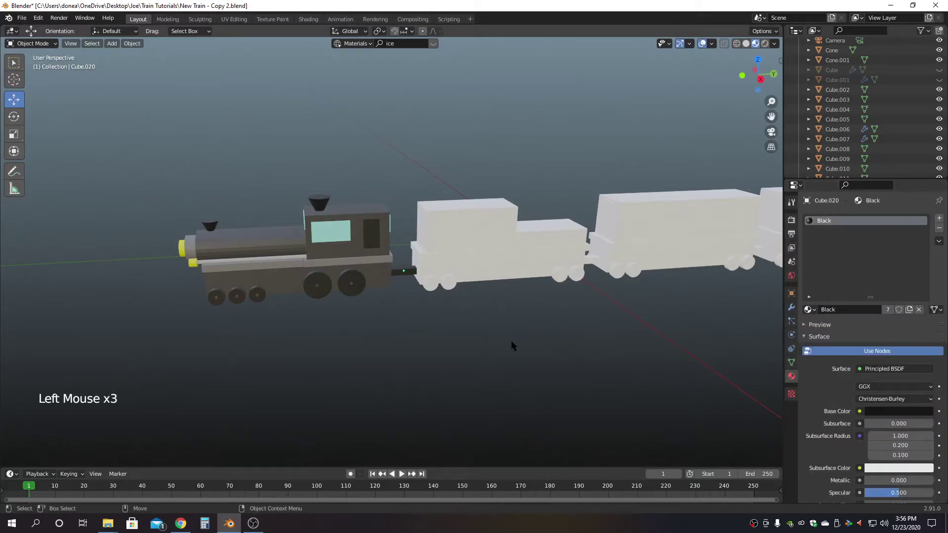
# Link the locomotive cab's Dark Gray material to both upper blocks of the first wagon and the upper bodies of the two passenger wagons
pyautogui.keyDown('alt'); pyautogui.middleClick(543, 336); pyautogui.keyUp('alt')
pyautogui.scroll(-1, 435, 338)
pyautogui.scroll(1, 437, 337)
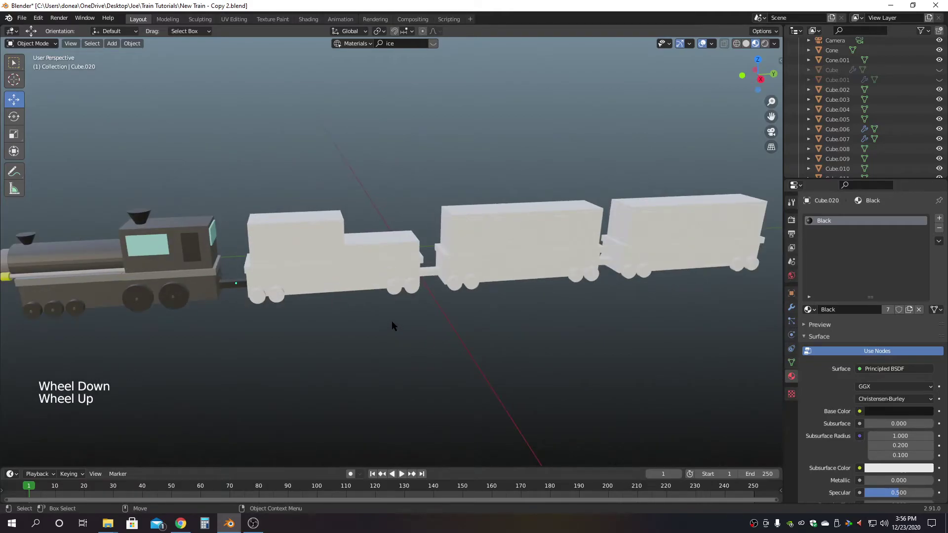
pyautogui.click(321, 214)
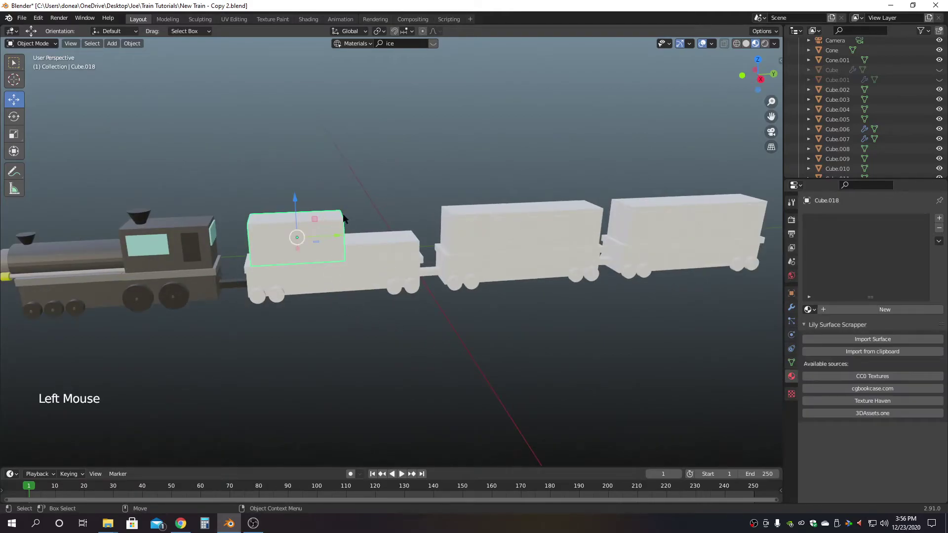
pyautogui.keyDown('shift'); pyautogui.click(376, 240); pyautogui.keyUp('shift')
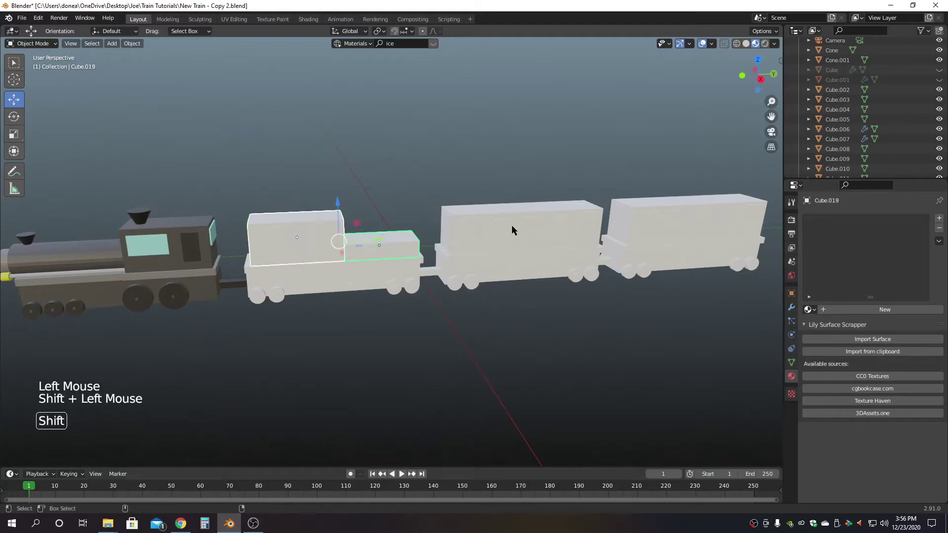
pyautogui.keyDown('shift'); pyautogui.click(497, 207); pyautogui.keyUp('shift')
pyautogui.keyDown('shift'); pyautogui.click(666, 200); pyautogui.keyUp('shift')
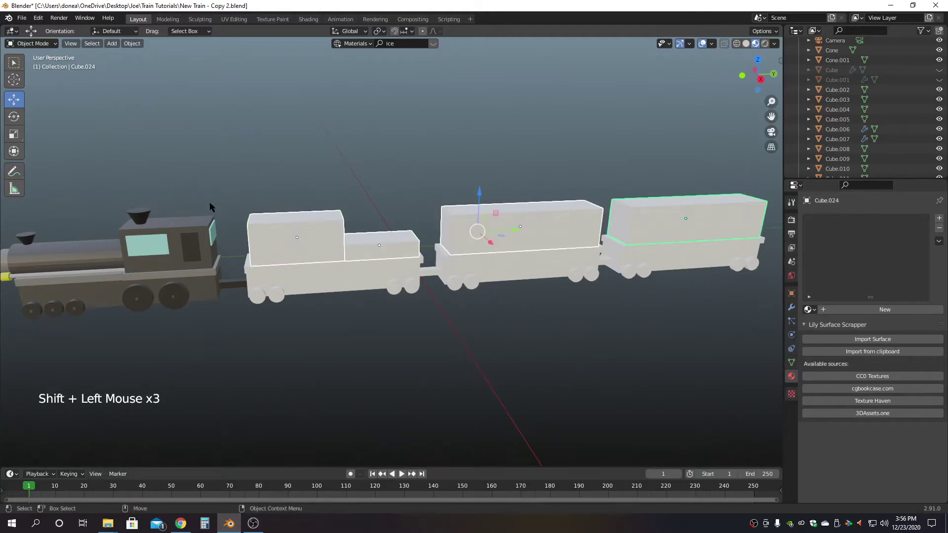
pyautogui.keyDown('shift'); pyautogui.click(193, 217); pyautogui.keyUp('shift')
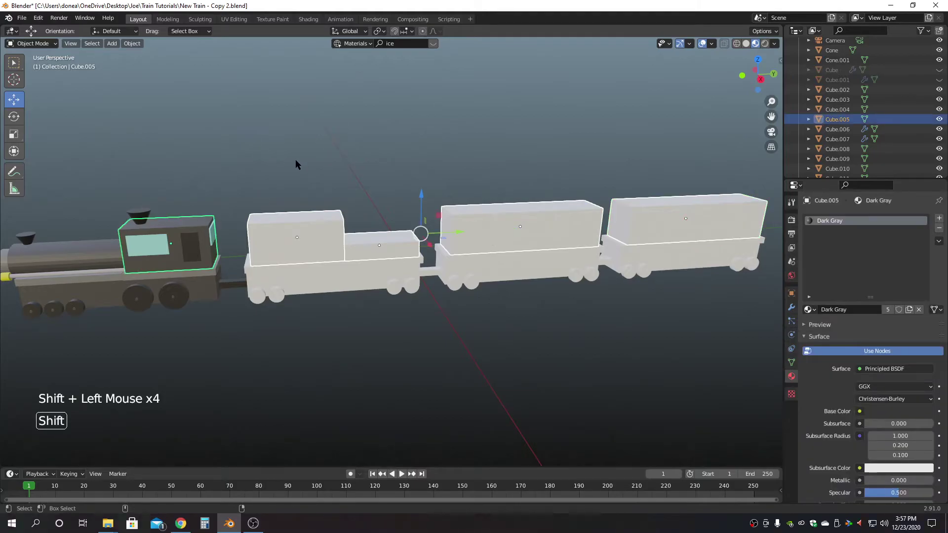
pyautogui.click(133, 43)
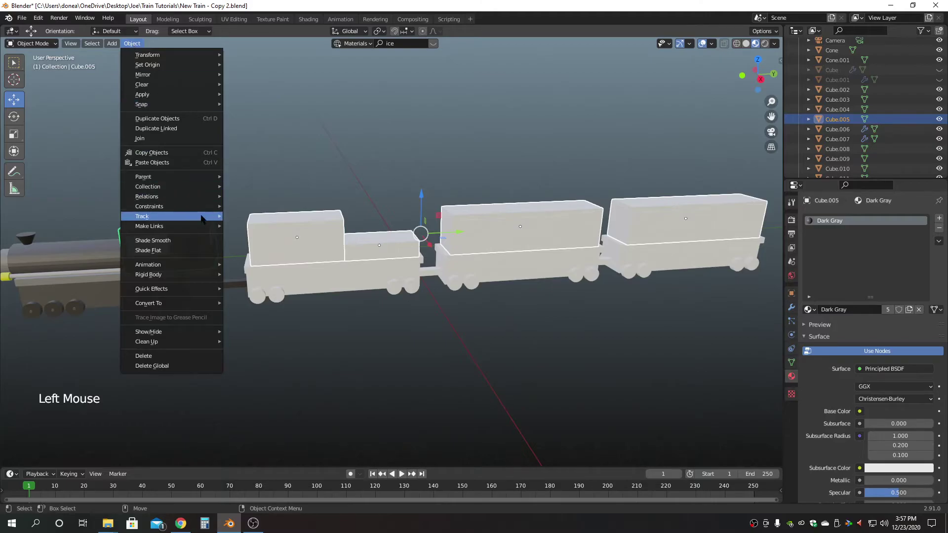
pyautogui.moveTo(203, 226)
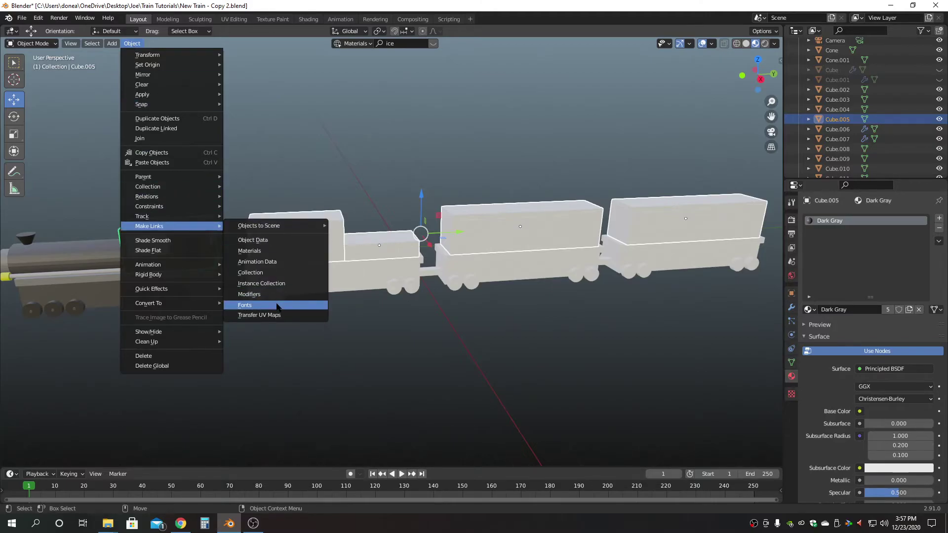
pyautogui.click(252, 251)
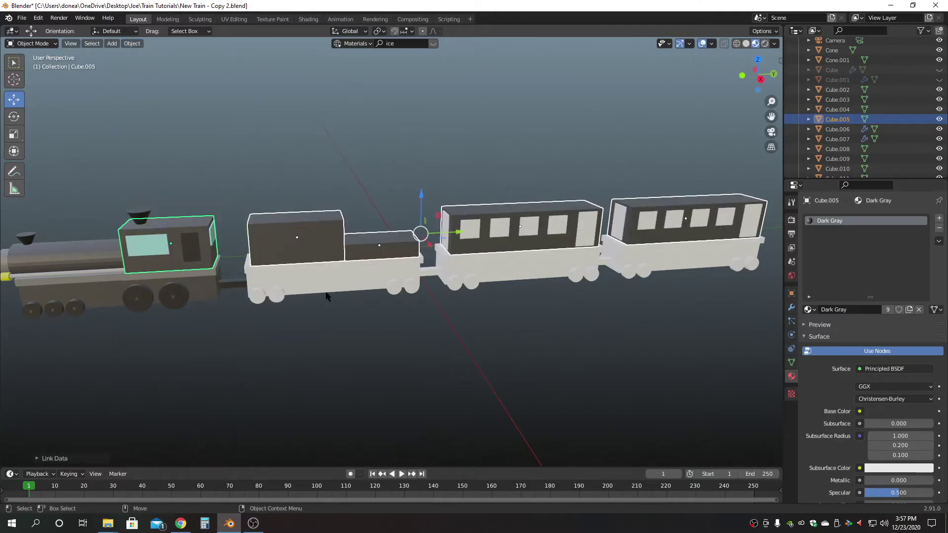
pyautogui.click(360, 315)
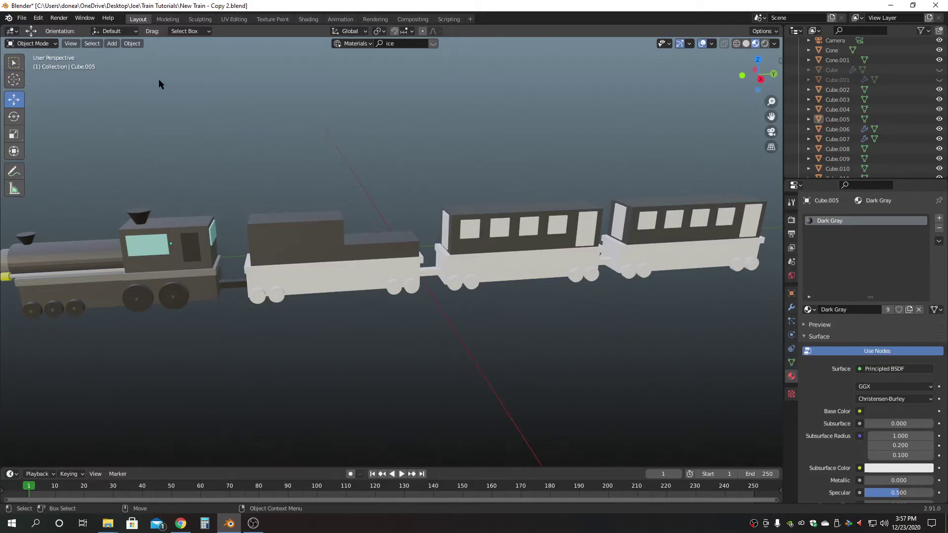
pyautogui.click(133, 45)
pyautogui.moveTo(184, 228)
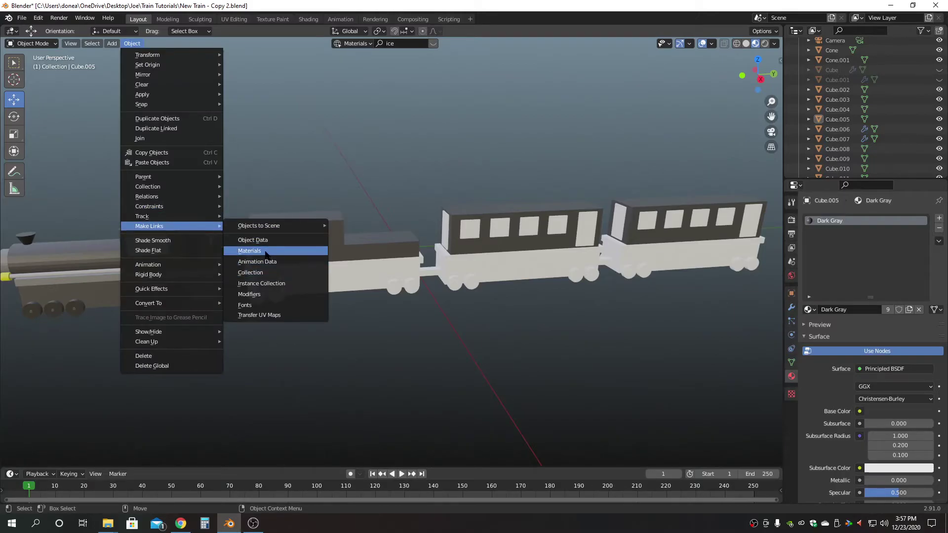
pyautogui.click(250, 251)
pyautogui.click(480, 384)
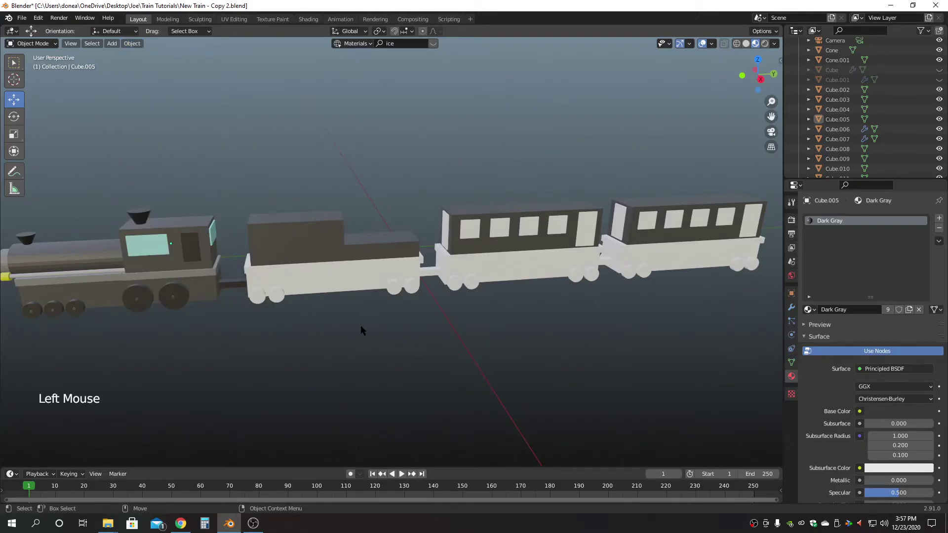
# Link the Med Gray material of the ledge below the locomotive's cab to the matching ledges of all three wagons
pyautogui.click(296, 266)
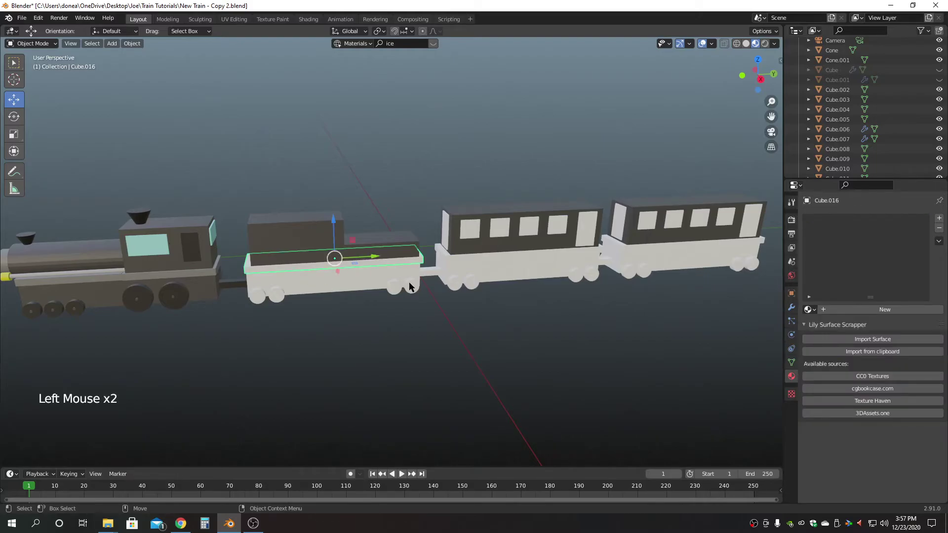
pyautogui.keyDown('shift'); pyautogui.click(490, 256); pyautogui.keyUp('shift')
pyautogui.keyDown('shift'); pyautogui.click(651, 245); pyautogui.keyUp('shift')
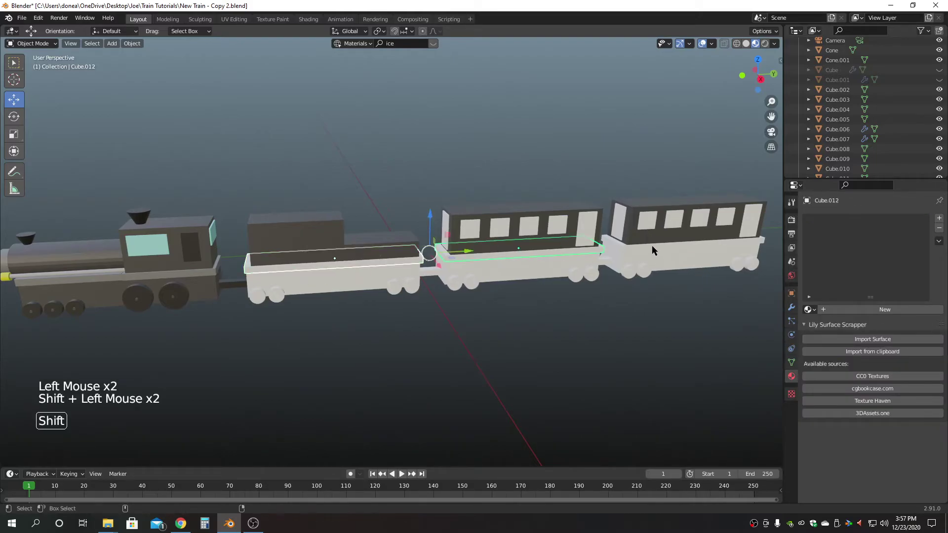
pyautogui.keyDown('shift'); pyautogui.click(183, 276); pyautogui.keyUp('shift')
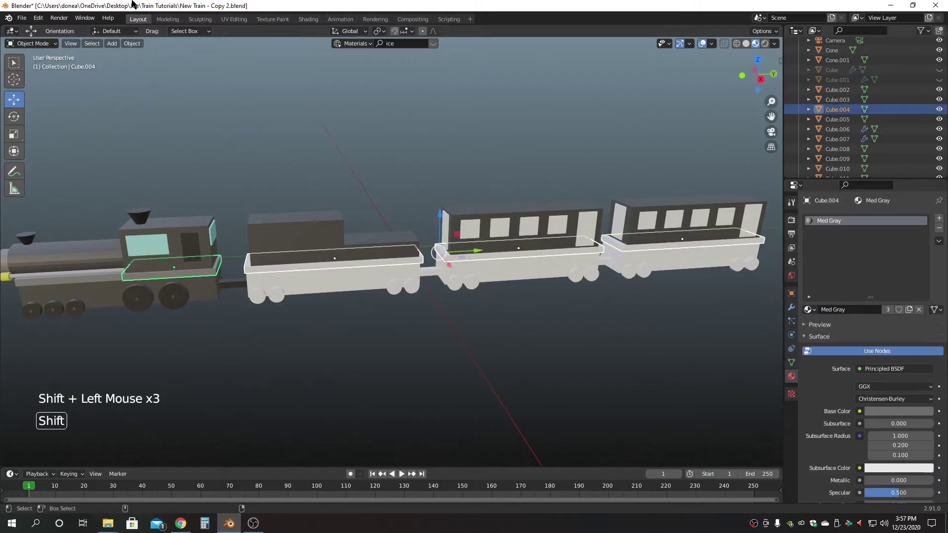
pyautogui.click(131, 44)
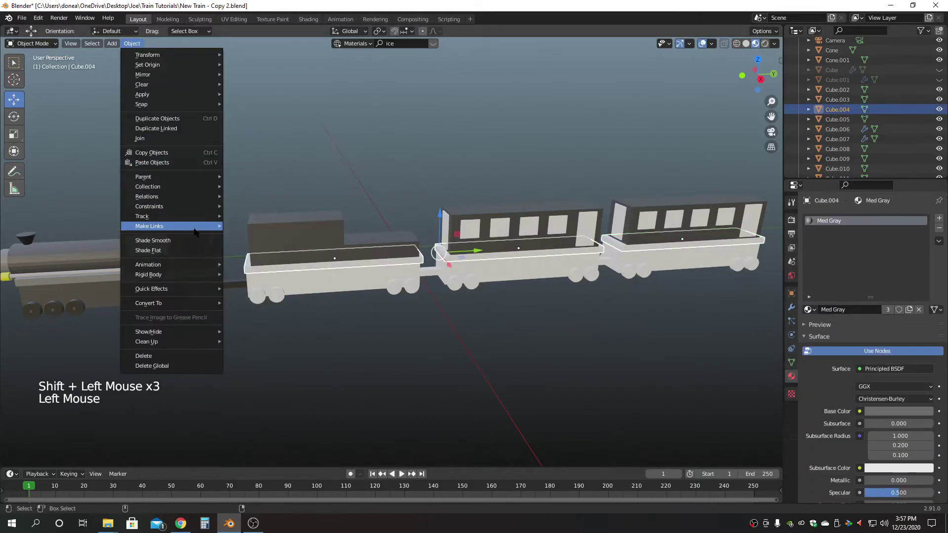
pyautogui.moveTo(198, 227)
pyautogui.click(273, 253)
pyautogui.click(400, 415)
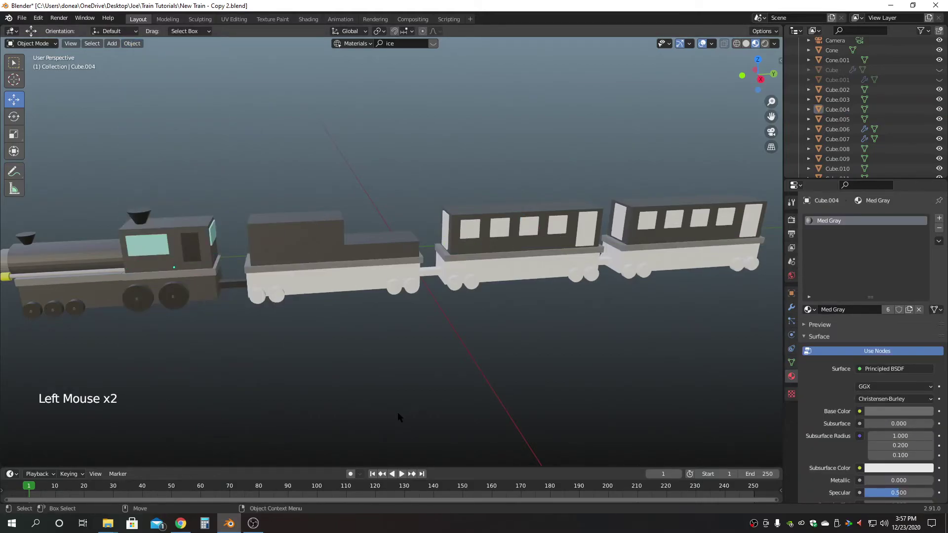
# Link the locomotive base's Dark Gray material to the lower bodies of all three wagons
pyautogui.click(324, 288)
pyautogui.keyDown('shift'); pyautogui.click(558, 279); pyautogui.keyUp('shift')
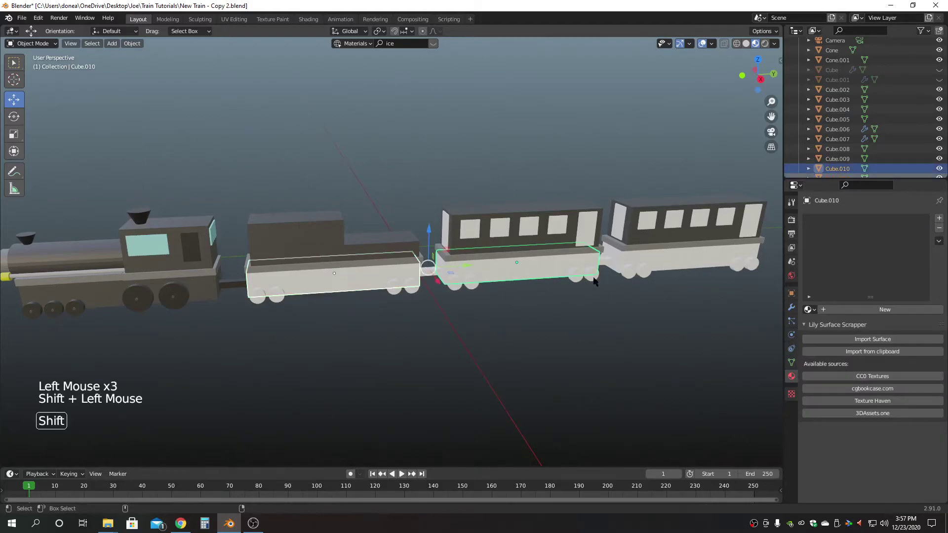
pyautogui.keyDown('shift'); pyautogui.click(668, 262); pyautogui.keyUp('shift')
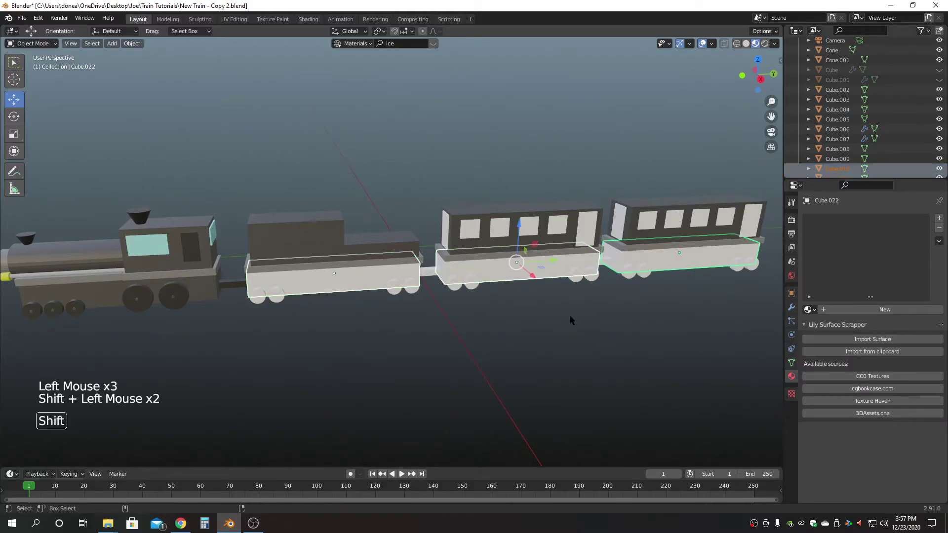
pyautogui.keyDown('shift'); pyautogui.click(203, 289); pyautogui.keyUp('shift')
pyautogui.click(132, 44)
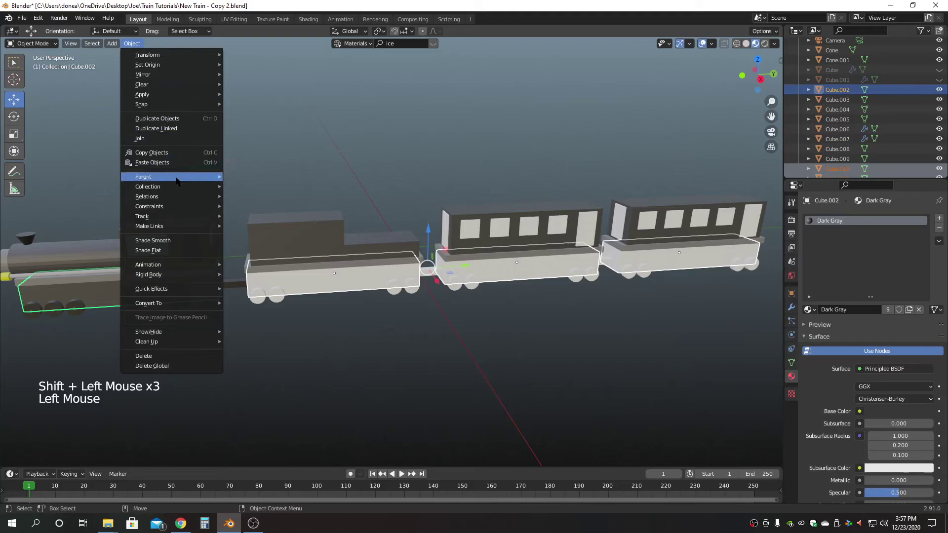
pyautogui.moveTo(185, 226)
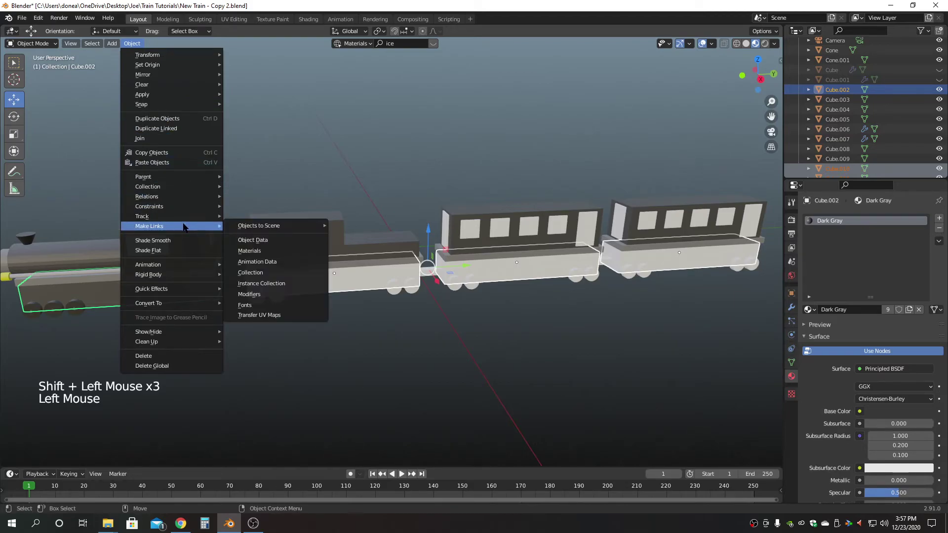
pyautogui.click(265, 242)
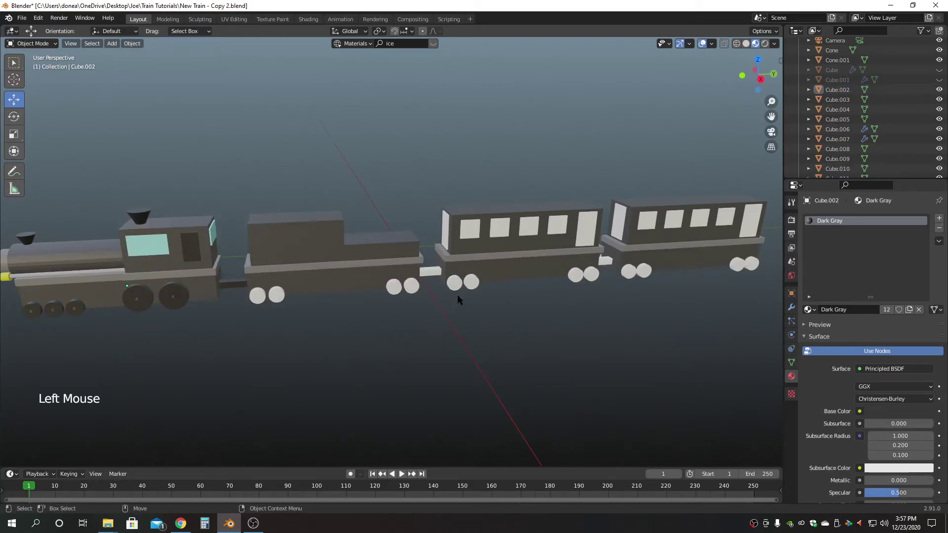
# Link the front coupler's Black material to the two couplers between the wagons
pyautogui.click(429, 271)
pyautogui.keyDown('shift'); pyautogui.click(601, 261); pyautogui.keyUp('shift')
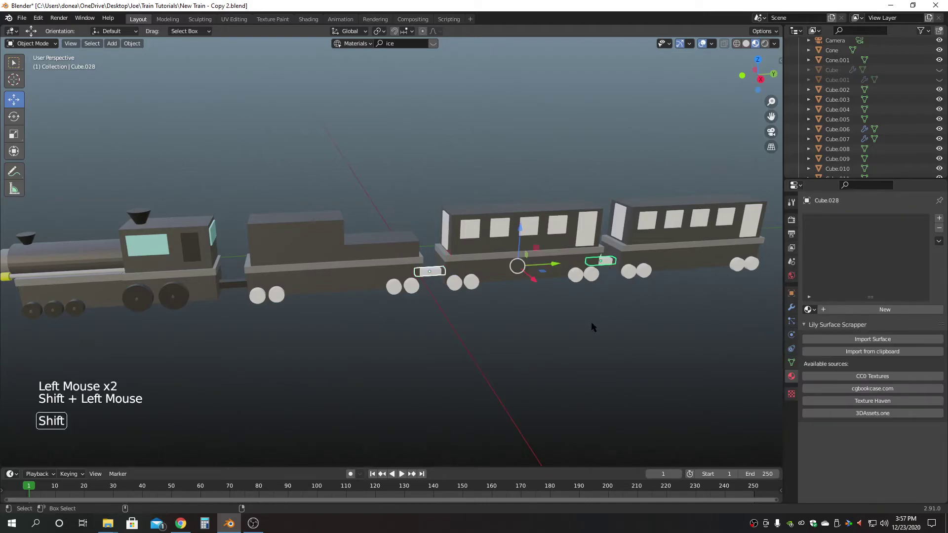
pyautogui.keyDown('shift'); pyautogui.click(229, 289); pyautogui.keyUp('shift')
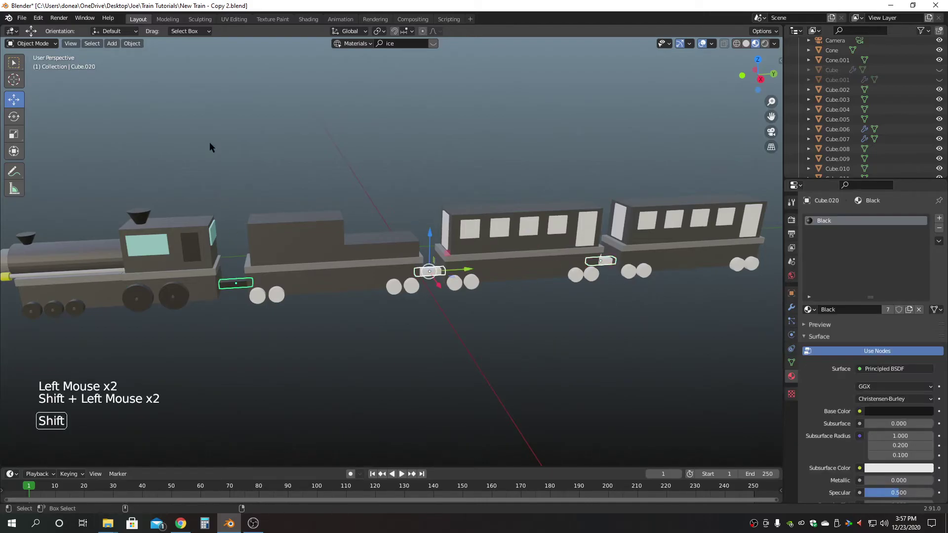
pyautogui.click(132, 44)
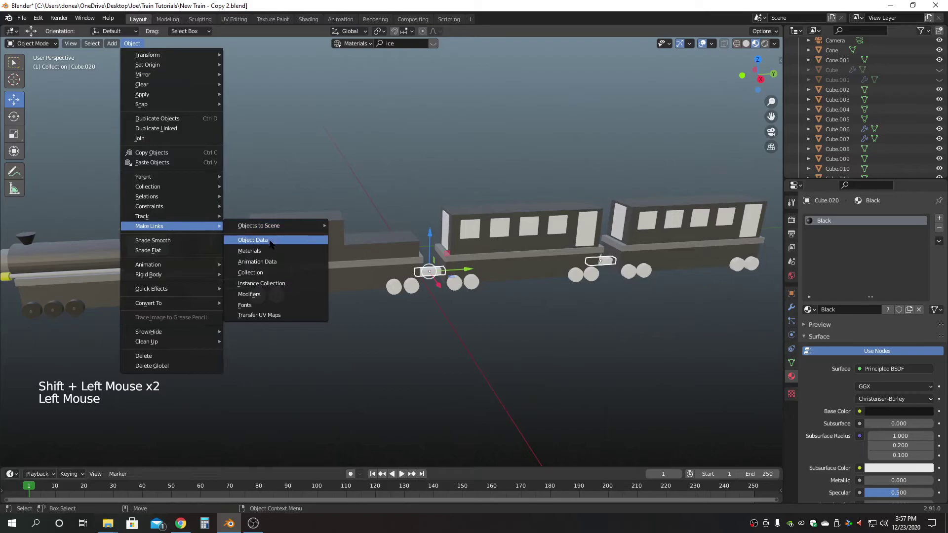
pyautogui.click(250, 251)
pyautogui.click(267, 302)
pyautogui.click(267, 302)
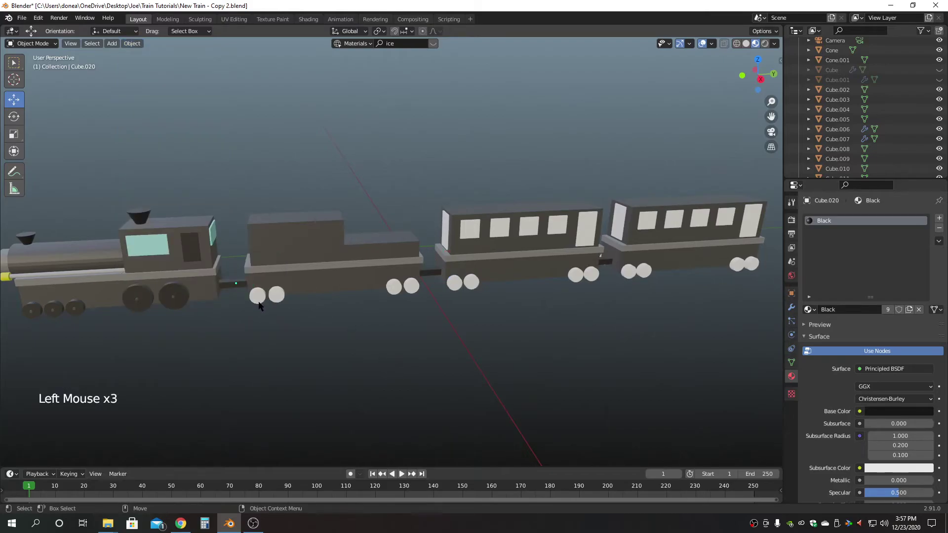
pyautogui.keyDown('shift'); pyautogui.click(464, 288); pyautogui.keyUp('shift')
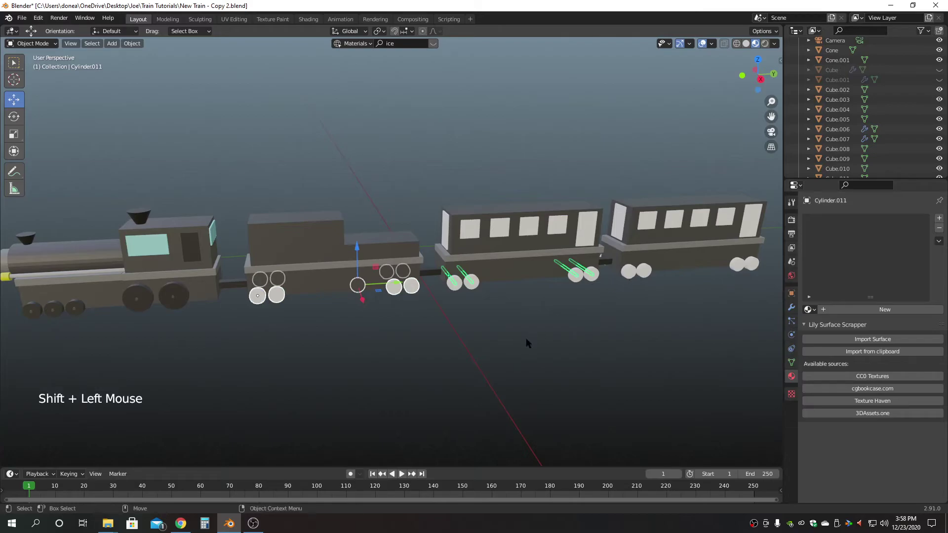
pyautogui.click(375, 302)
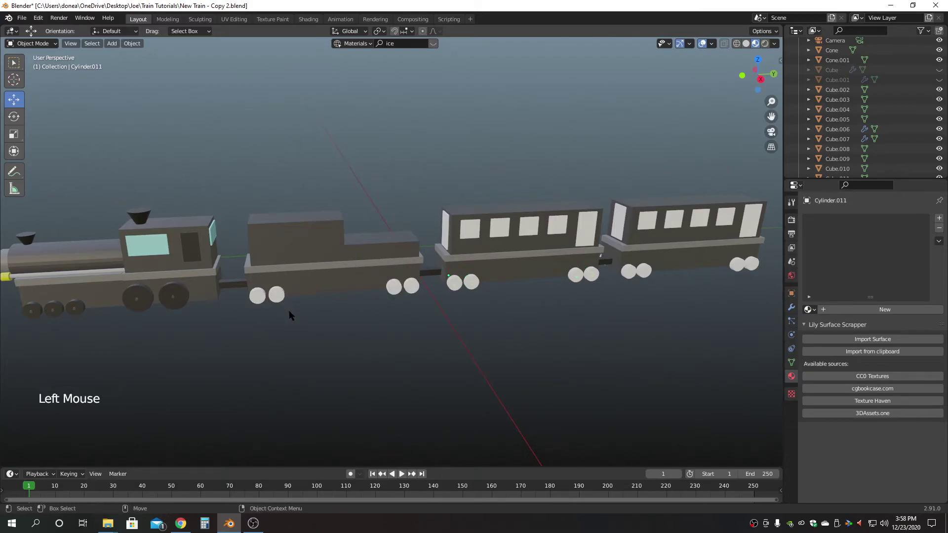
# Link the Black material of the locomotive's large rear wheels to the wheels of all three wagons
pyautogui.press('F3')
pyautogui.press('F2')
pyautogui.scroll(3, 318, 279)
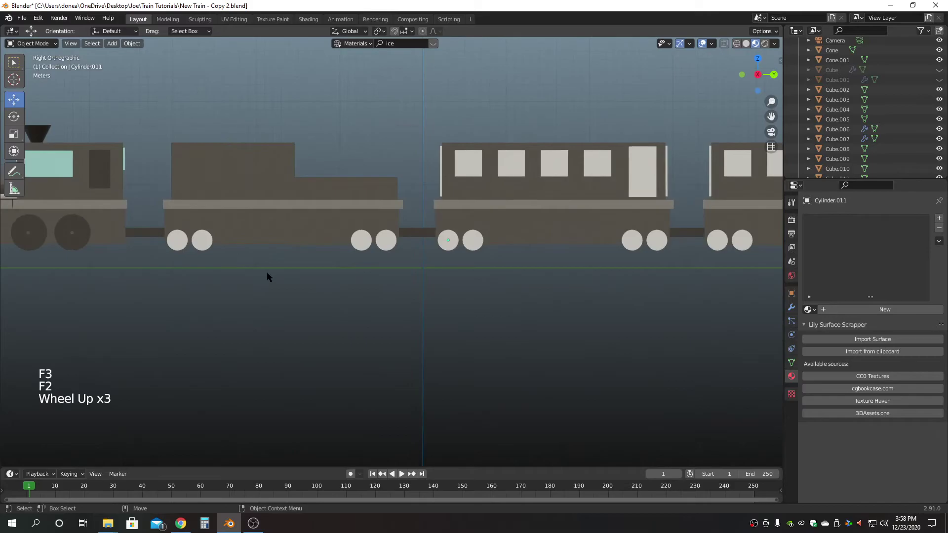
pyautogui.click(207, 248)
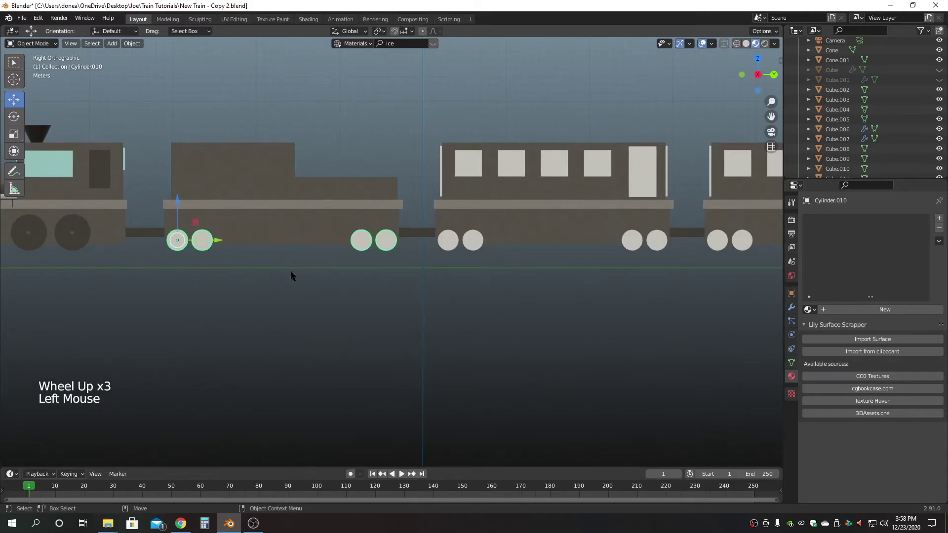
pyautogui.press('q')
pyautogui.keyDown('shift'); pyautogui.click(446, 242); pyautogui.keyUp('shift')
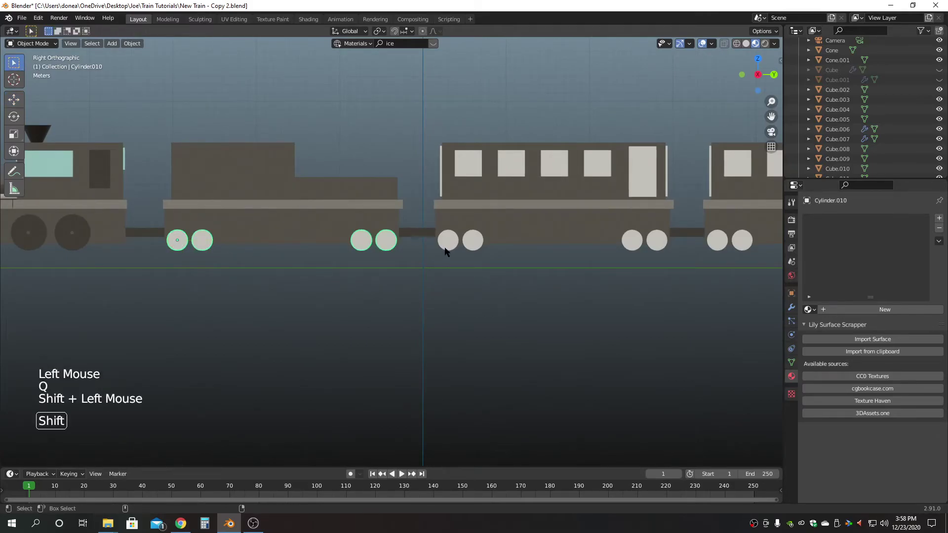
pyautogui.keyDown('shift'); pyautogui.click(719, 249); pyautogui.keyUp('shift')
pyautogui.press('f')
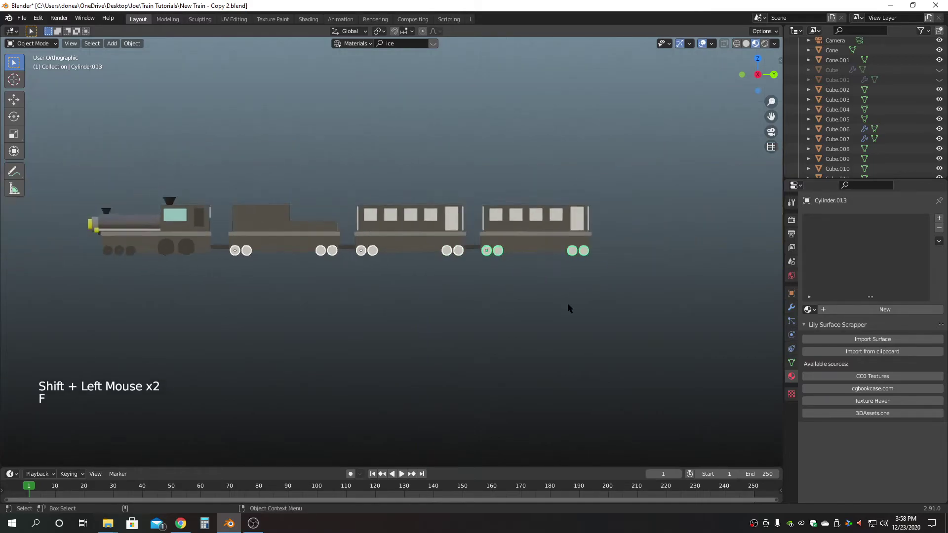
pyautogui.scroll(1, 377, 277)
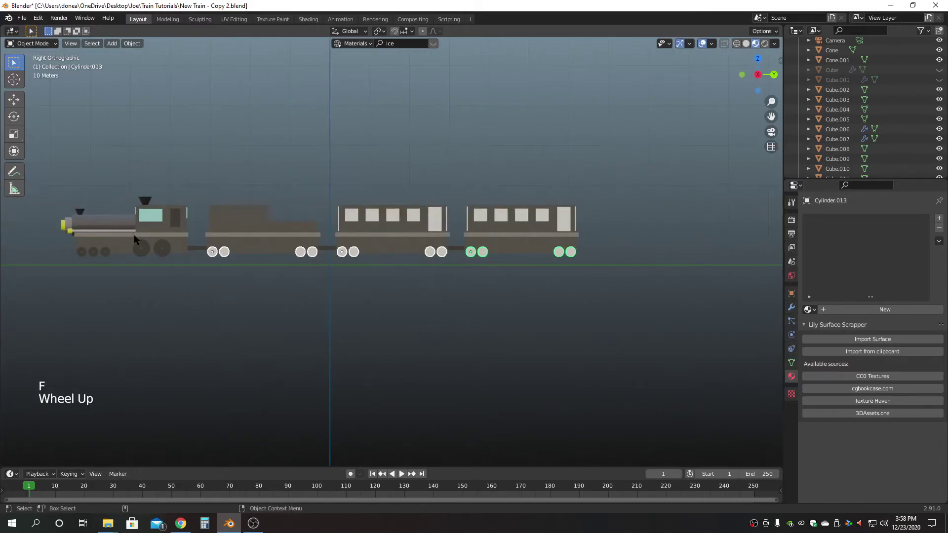
pyautogui.keyDown('shift'); pyautogui.click(165, 253); pyautogui.keyUp('shift')
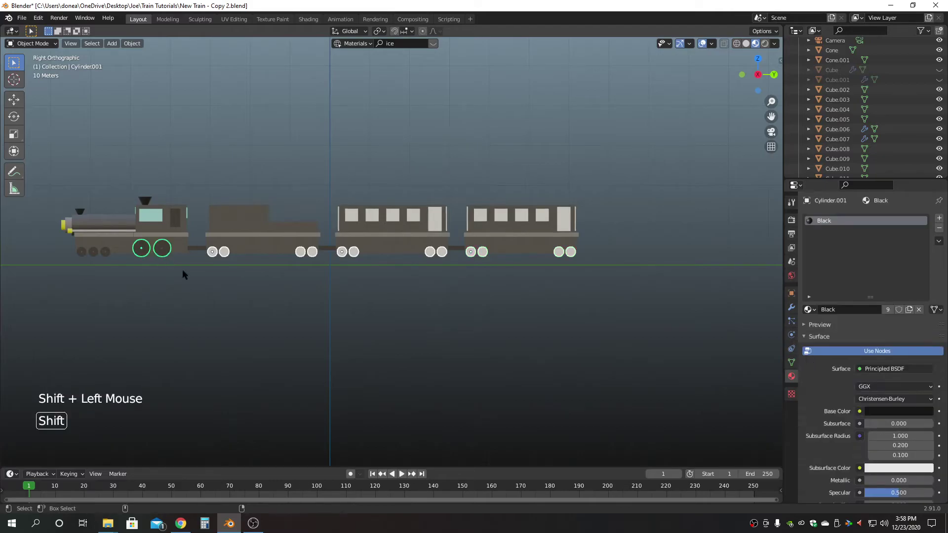
pyautogui.click(132, 44)
pyautogui.moveTo(193, 226)
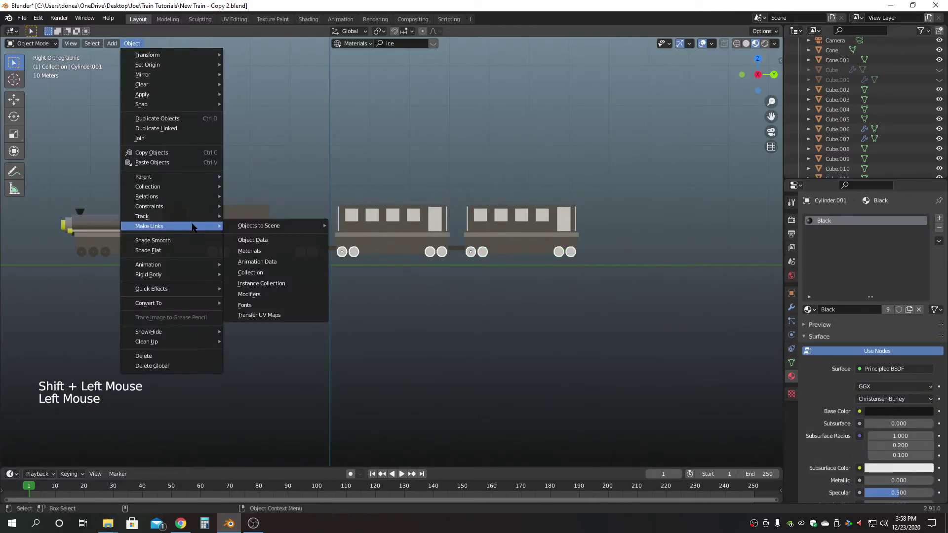
pyautogui.click(257, 248)
pyautogui.click(423, 340)
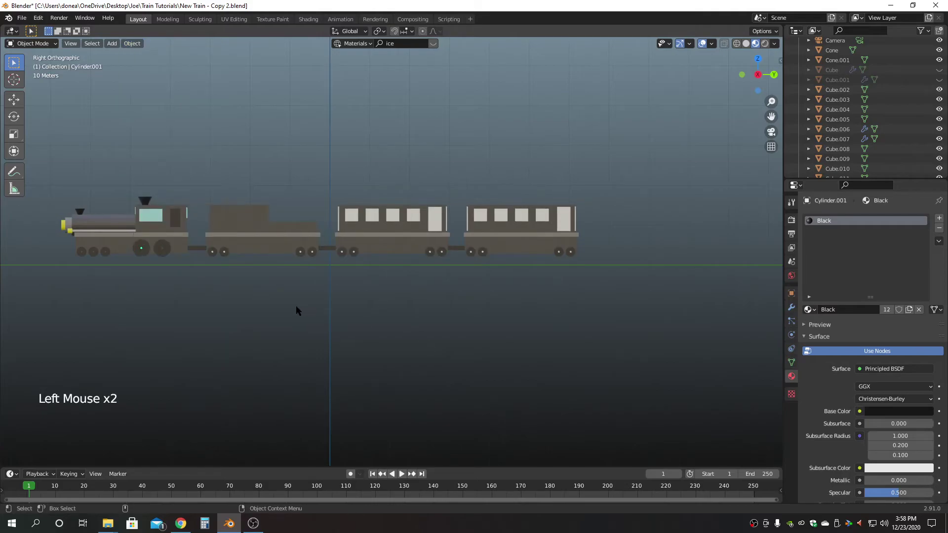
# Link the Dark Gray material of the locomotive's rear wheel hubs to the wheel hubs of all three wagons
pyautogui.scroll(2, 192, 285)
pyautogui.keyDown('alt'); pyautogui.middleClick(257, 296); pyautogui.keyUp('alt')
pyautogui.scroll(4, 252, 299)
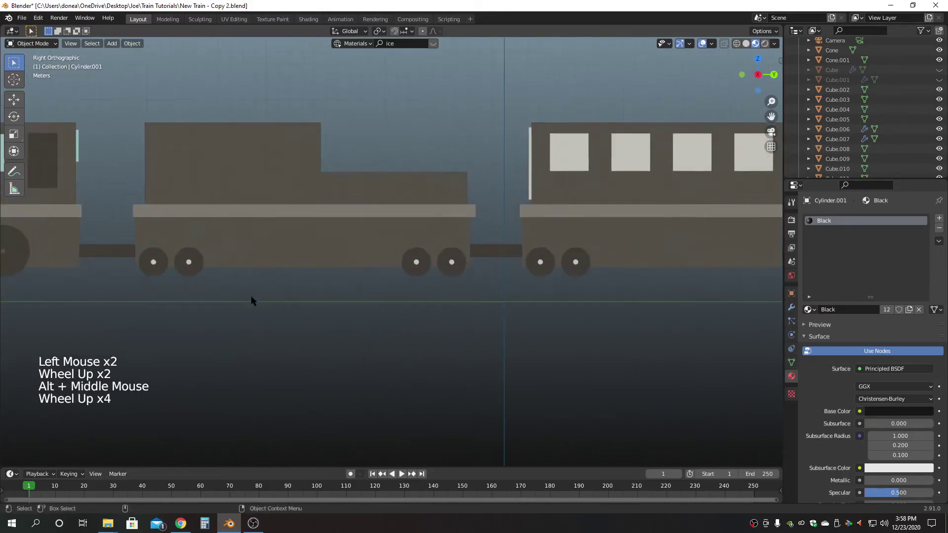
pyautogui.keyDown('alt'); pyautogui.middleClick(249, 296); pyautogui.keyUp('alt')
pyautogui.click(236, 268)
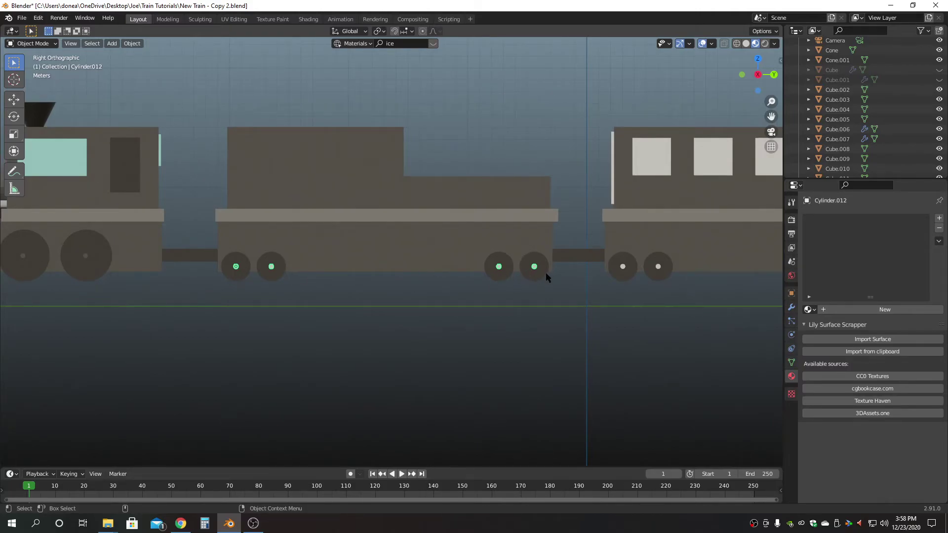
pyautogui.keyDown('alt'); pyautogui.moveTo(630, 313); pyautogui.dragTo(321, 327, button='middle'); pyautogui.keyUp('alt')
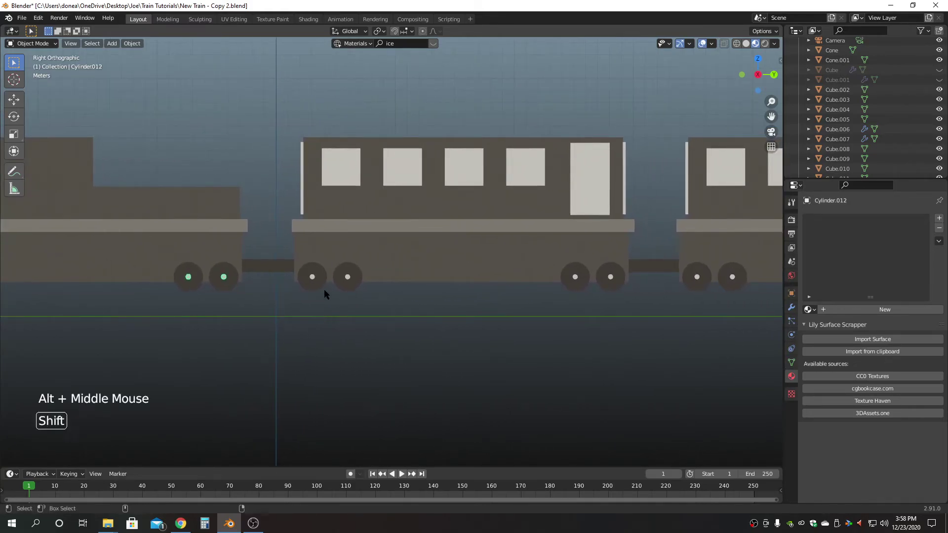
pyautogui.click(313, 277)
pyautogui.keyDown('shift'); pyautogui.moveTo(316, 276); pyautogui.dragTo(674, 288); pyautogui.keyUp('shift')
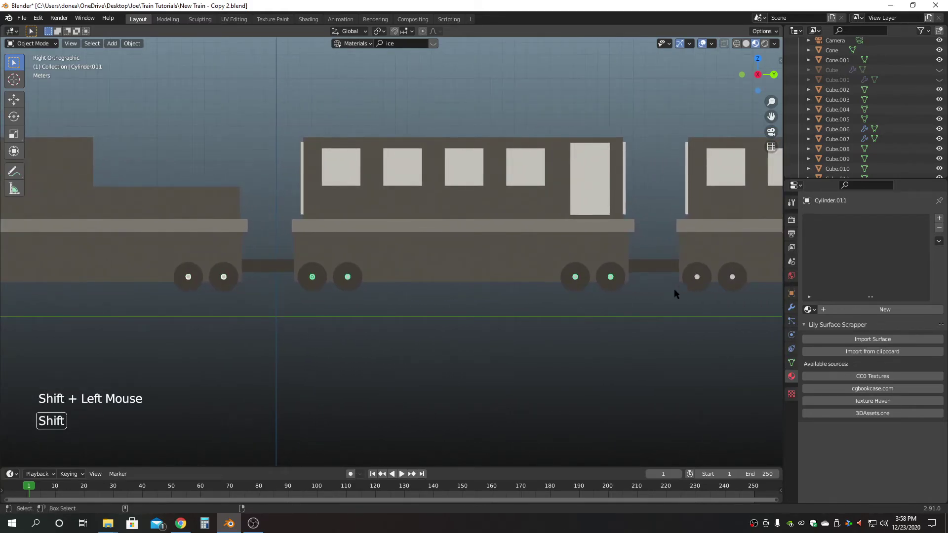
pyautogui.keyDown('shift'); pyautogui.click(698, 279); pyautogui.keyUp('shift')
pyautogui.keyDown('alt'); pyautogui.moveTo(228, 357); pyautogui.dragTo(284, 303, button='middle'); pyautogui.keyUp('alt')
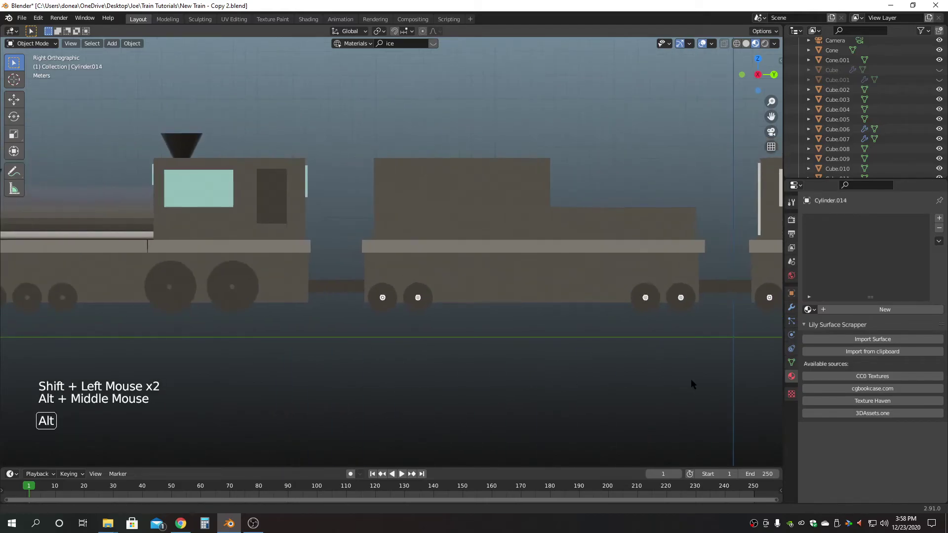
pyautogui.keyDown('shift'); pyautogui.click(230, 286); pyautogui.keyUp('shift')
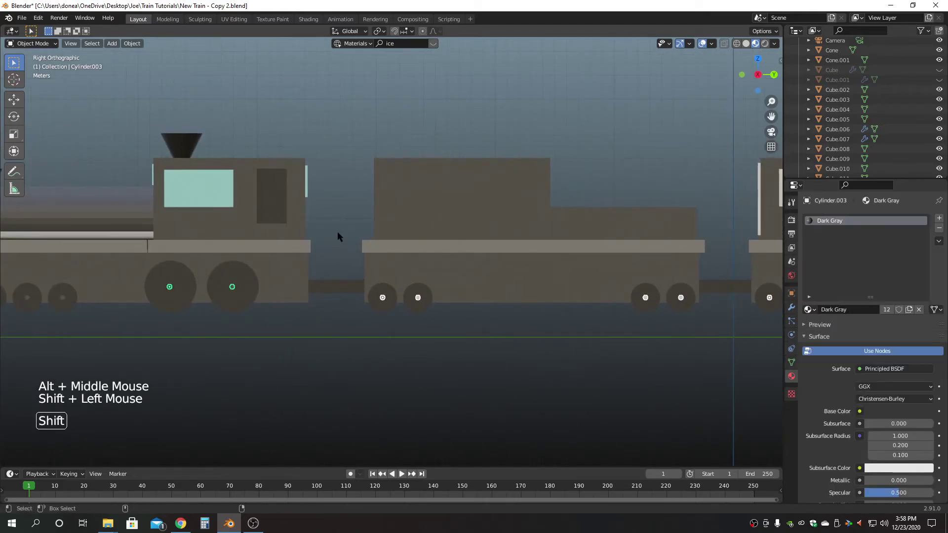
pyautogui.click(137, 44)
pyautogui.moveTo(213, 227)
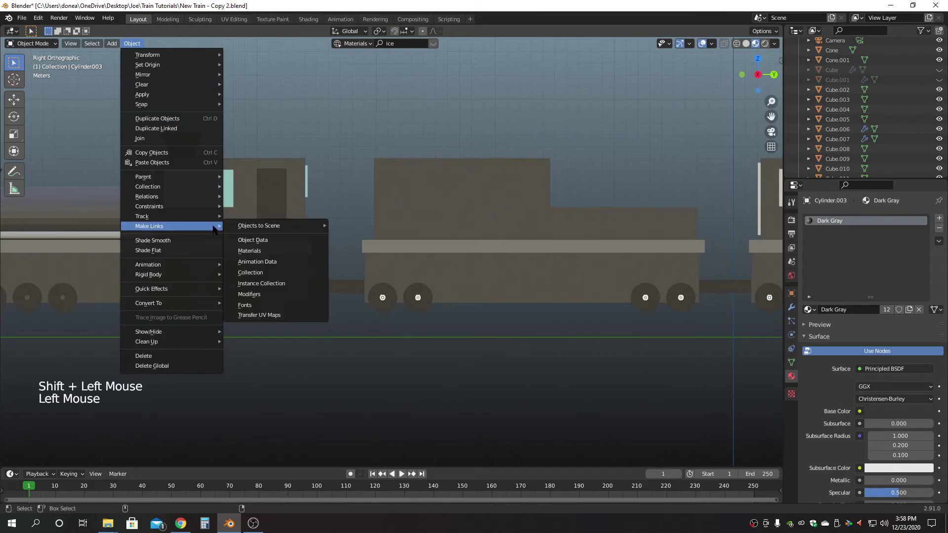
pyautogui.click(283, 252)
pyautogui.scroll(-3, 514, 372)
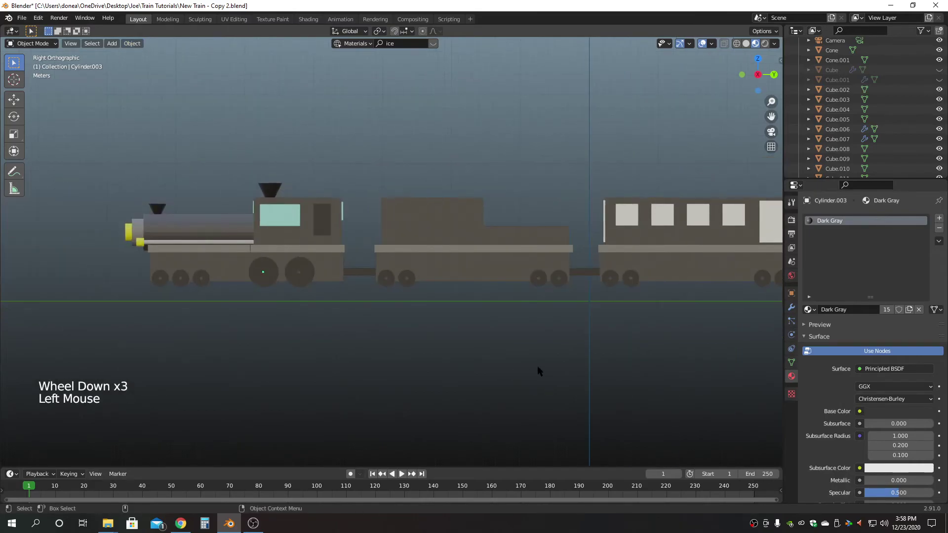
# Link the Blue material of the locomotive cab's side window to the side windows of both passenger wagons
pyautogui.keyDown('alt'); pyautogui.moveTo(521, 317); pyautogui.dragTo(534, 354); pyautogui.keyUp('alt')
pyautogui.keyDown('alt'); pyautogui.moveTo(609, 311); pyautogui.dragTo(505, 345, button='middle'); pyautogui.keyUp('alt')
pyautogui.click(493, 254)
pyautogui.keyDown('alt'); pyautogui.moveTo(669, 359); pyautogui.dragTo(553, 259); pyautogui.keyUp('alt')
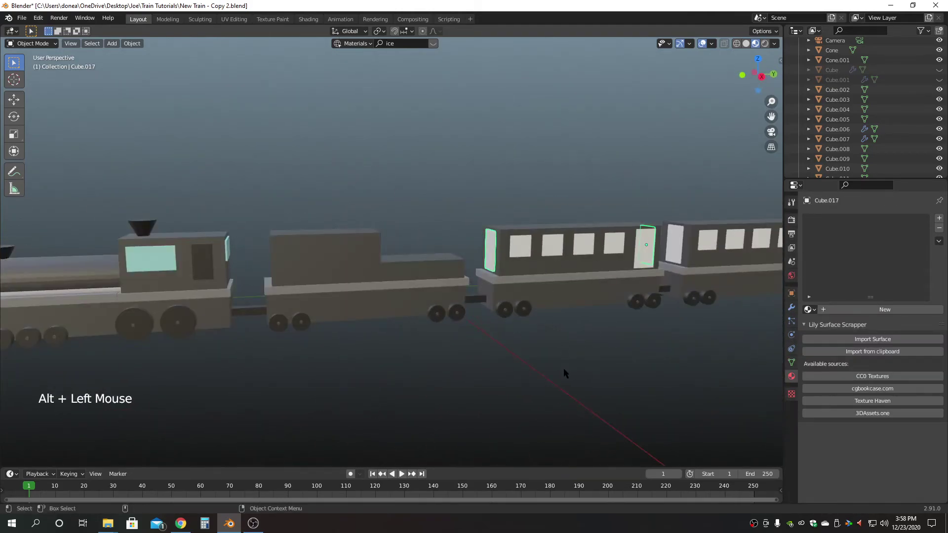
pyautogui.doubleClick(526, 256)
pyautogui.keyDown('alt'); pyautogui.moveTo(672, 331); pyautogui.dragTo(600, 331, button='middle'); pyautogui.keyUp('alt')
pyautogui.press('F2')
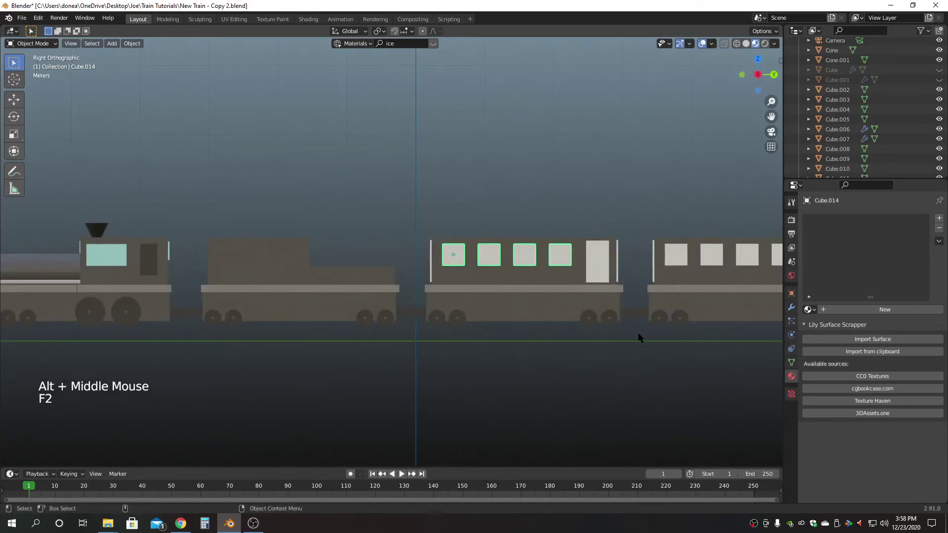
pyautogui.press('a')
pyautogui.scroll(5, 586, 261)
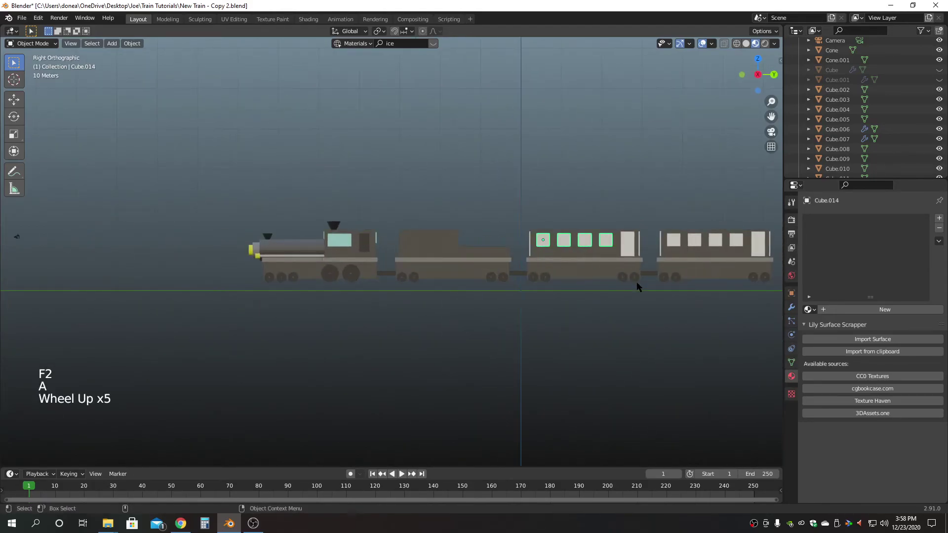
pyautogui.keyDown('alt'); pyautogui.moveTo(656, 299); pyautogui.dragTo(541, 304, button='middle'); pyautogui.keyUp('alt')
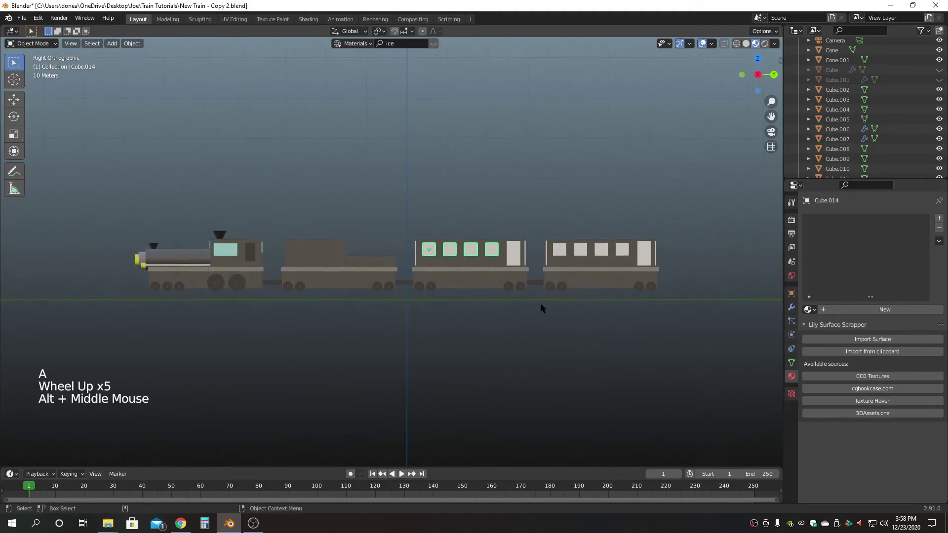
pyautogui.keyDown('shift'); pyautogui.click(563, 247); pyautogui.keyUp('shift')
pyautogui.keyDown('shift'); pyautogui.click(226, 252); pyautogui.keyUp('shift')
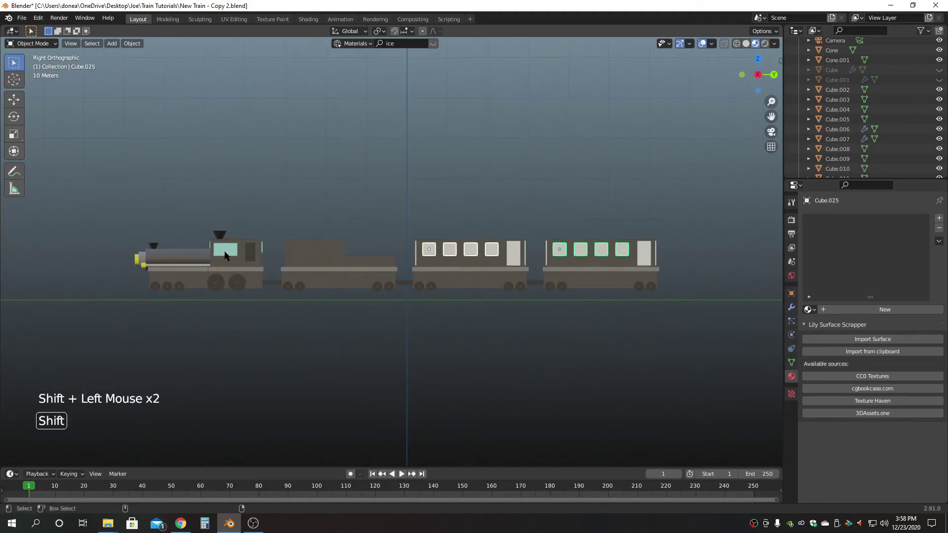
pyautogui.click(132, 43)
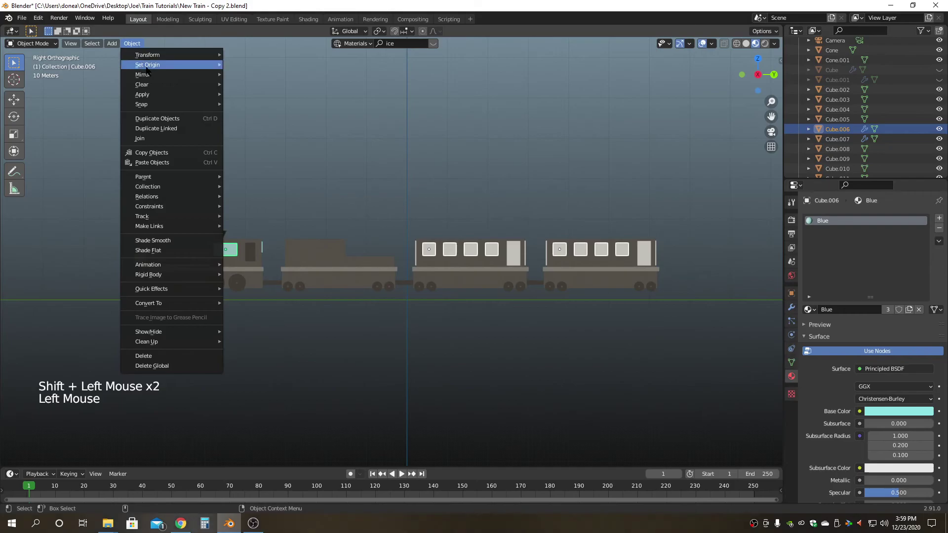
pyautogui.moveTo(206, 226)
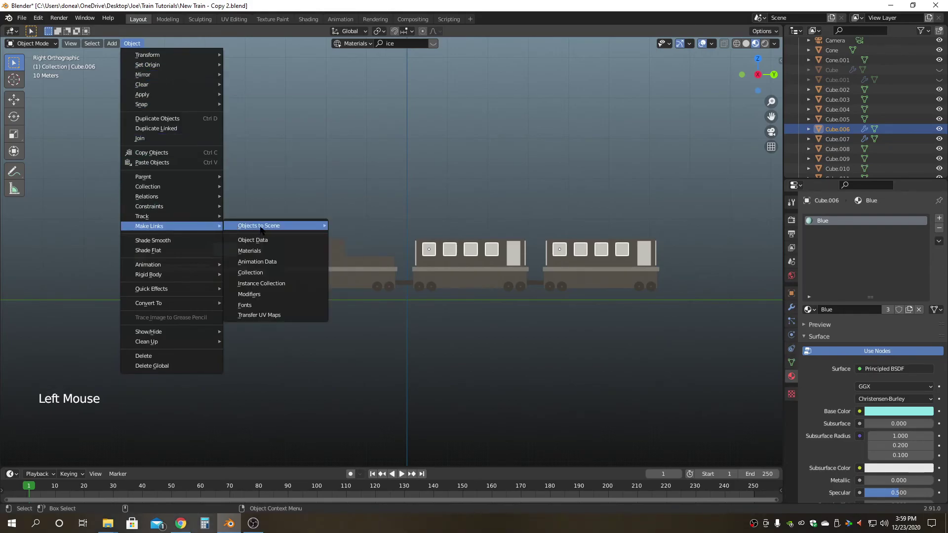
pyautogui.click(270, 251)
pyautogui.click(486, 361)
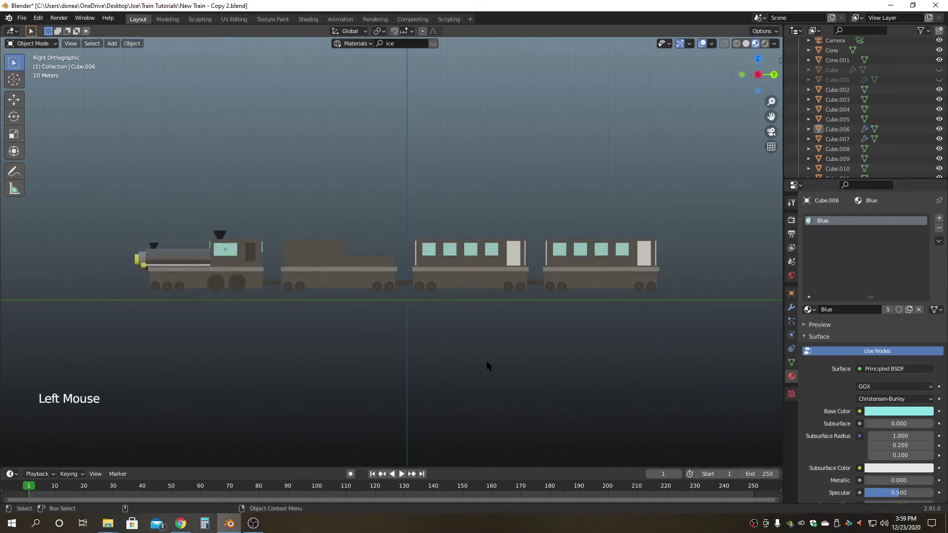
# Link the locomotive cab door's Black material to the side doors and end doors of both passenger wagons
pyautogui.click(517, 259)
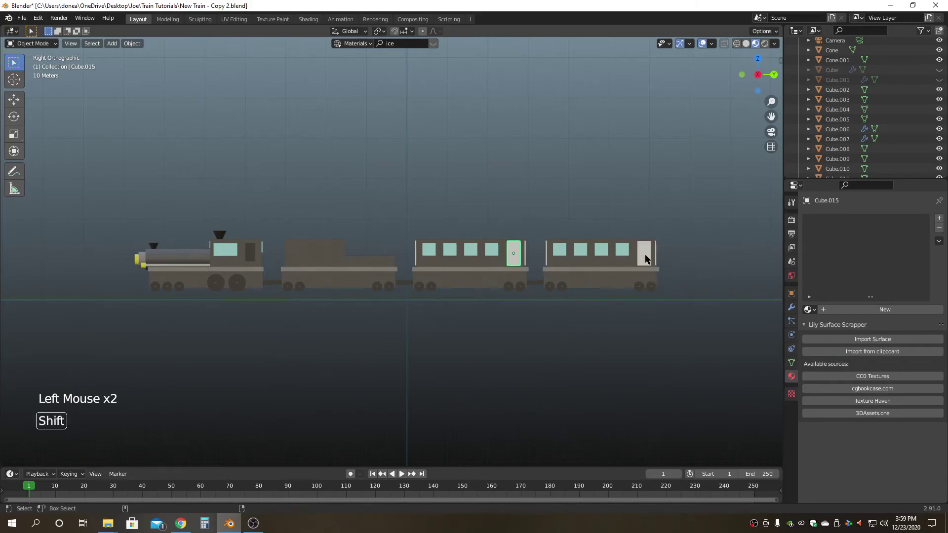
pyautogui.keyDown('shift'); pyautogui.click(642, 257); pyautogui.keyUp('shift')
pyautogui.keyDown('alt'); pyautogui.moveTo(629, 371); pyautogui.dragTo(760, 280); pyautogui.keyUp('alt')
pyautogui.scroll(-3, 630, 326)
pyautogui.keyDown('alt'); pyautogui.moveTo(629, 329); pyautogui.dragTo(513, 339); pyautogui.keyUp('alt')
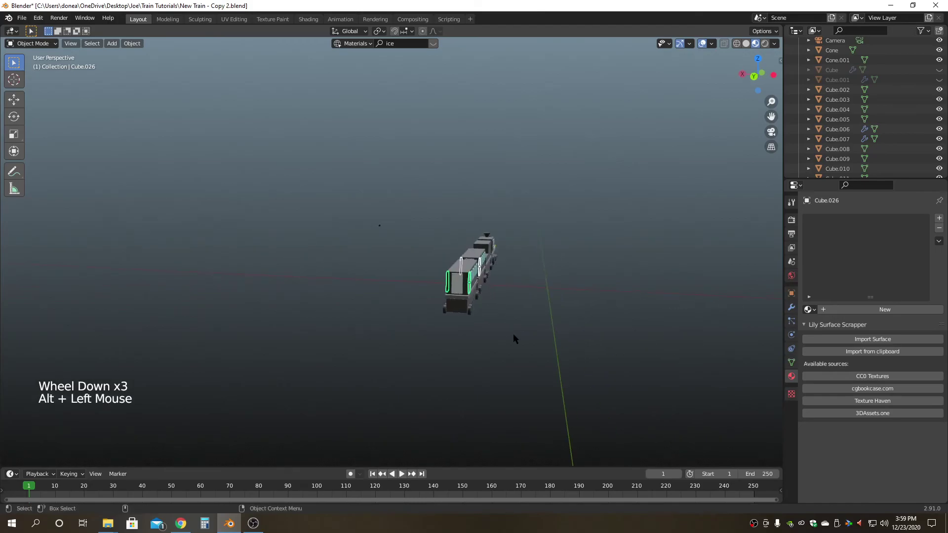
pyautogui.keyDown('shift'); pyautogui.click(459, 285); pyautogui.keyUp('shift')
pyautogui.keyDown('alt'); pyautogui.moveTo(330, 315); pyautogui.dragTo(405, 316); pyautogui.keyUp('alt')
pyautogui.scroll(2, 500, 286)
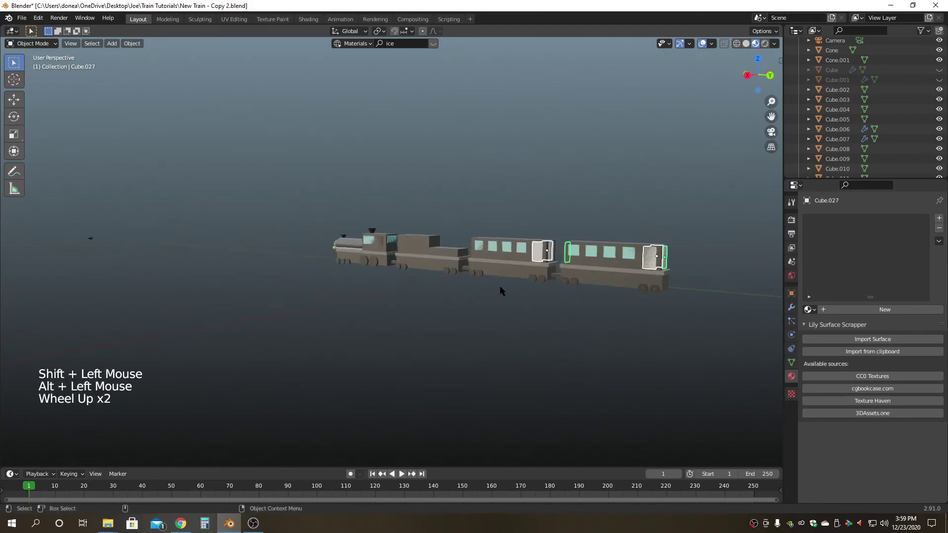
pyautogui.scroll(2, 576, 280)
pyautogui.keyDown('alt'); pyautogui.moveTo(543, 286); pyautogui.dragTo(593, 286); pyautogui.keyUp('alt')
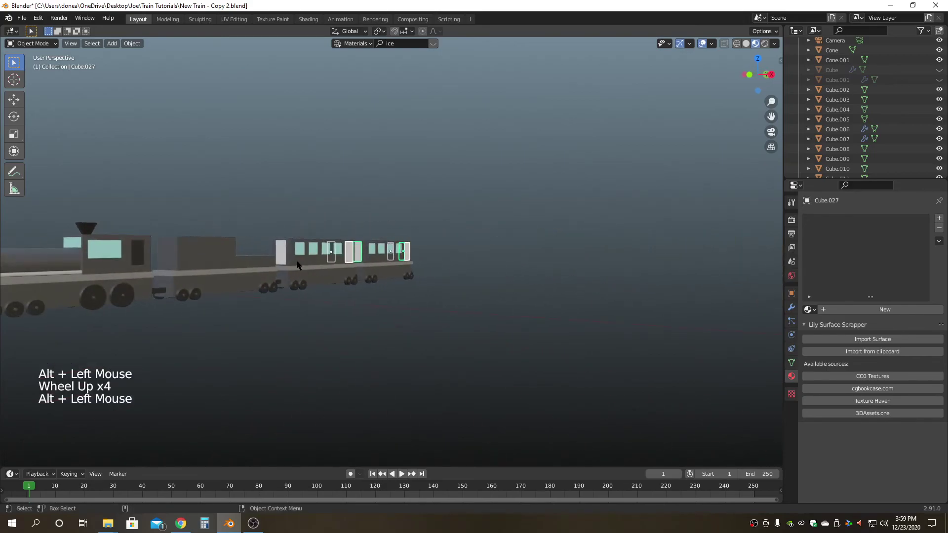
pyautogui.keyDown('shift'); pyautogui.click(283, 255); pyautogui.keyUp('shift')
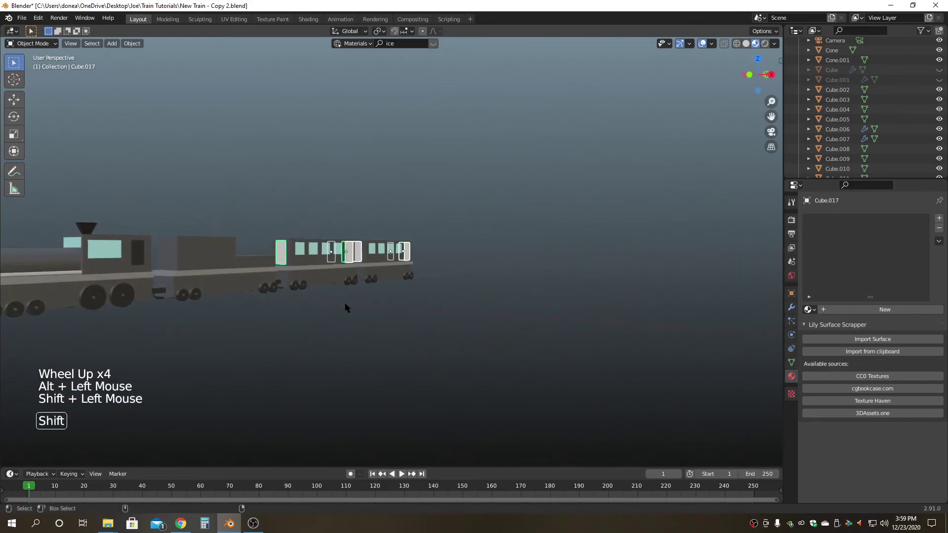
pyautogui.keyDown('shift'); pyautogui.click(140, 256); pyautogui.keyUp('shift')
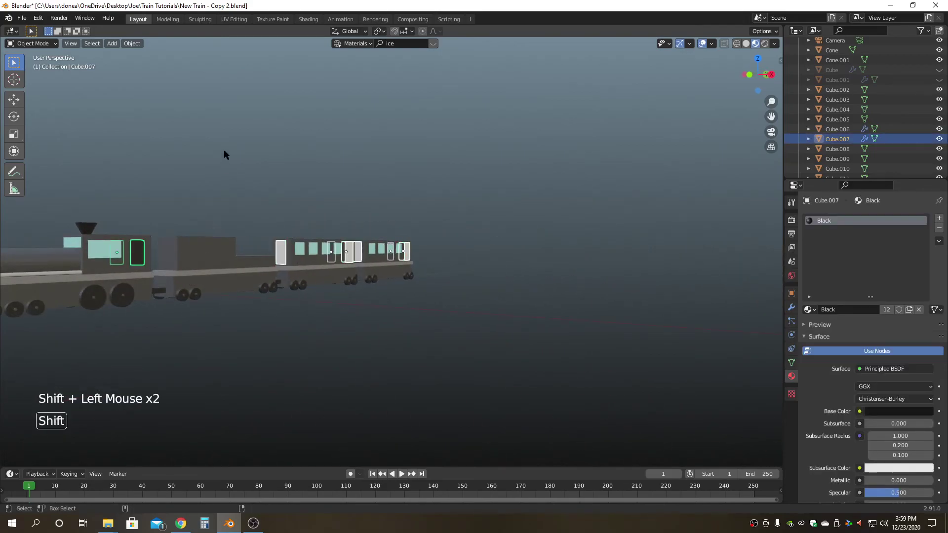
pyautogui.click(134, 45)
pyautogui.moveTo(206, 226)
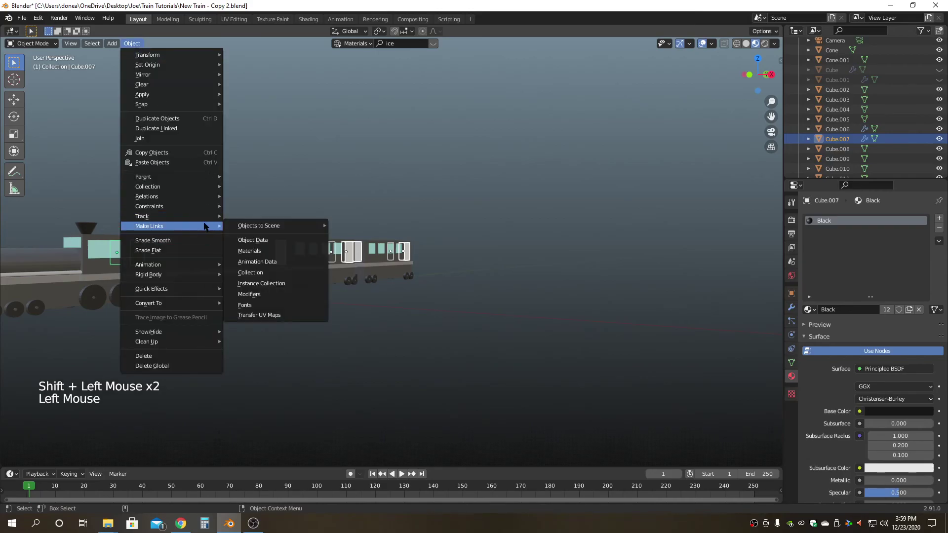
pyautogui.click(273, 252)
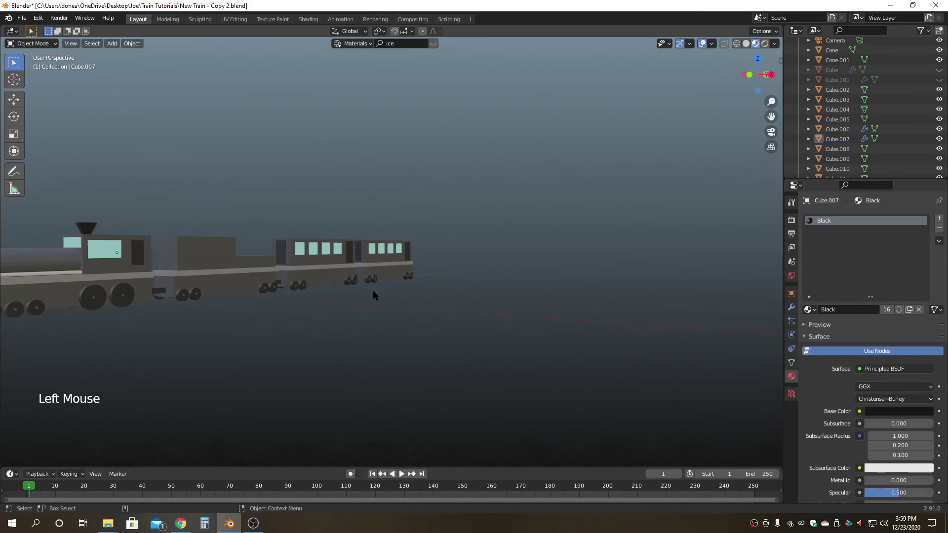
# Unhide the terrain and the track around the train, and clear the selection
pyautogui.keyDown('alt'); pyautogui.moveTo(476, 321); pyautogui.dragTo(454, 308); pyautogui.keyUp('alt')
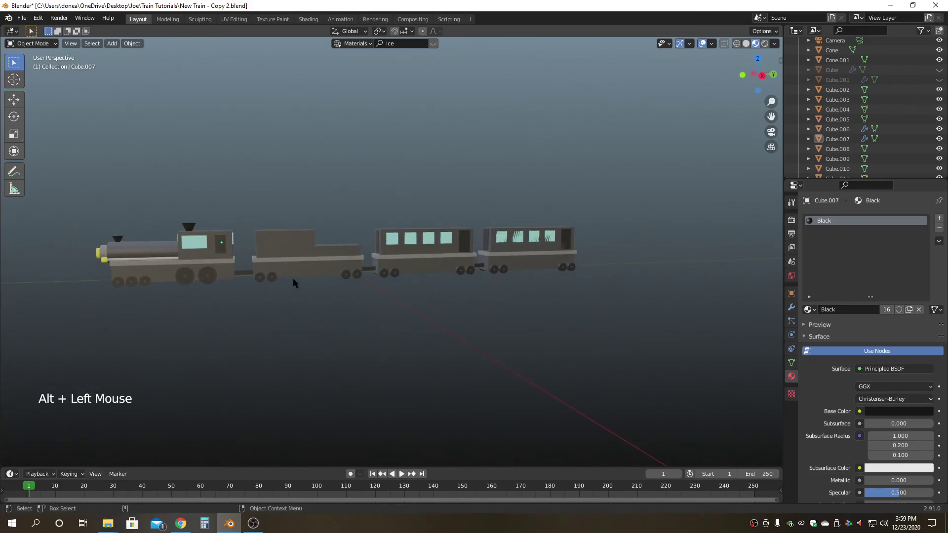
pyautogui.scroll(1, 481, 311)
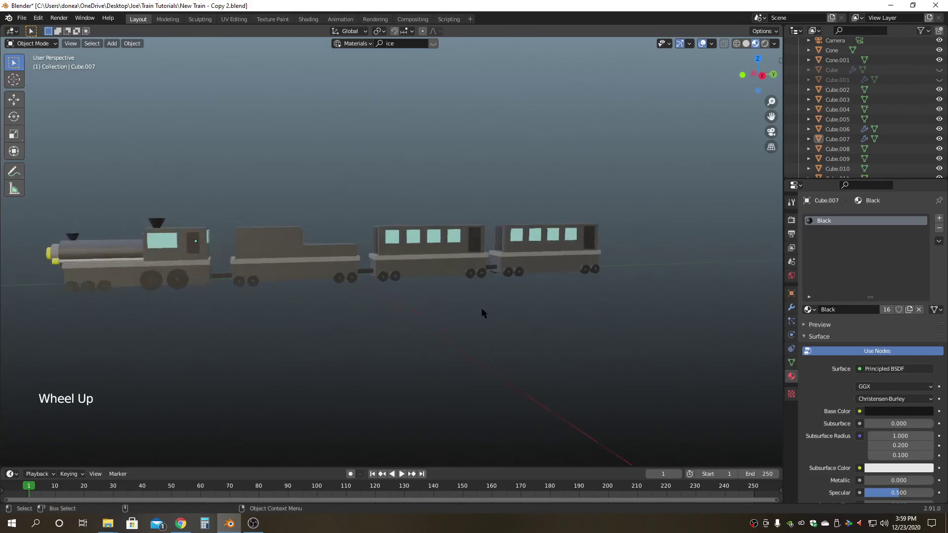
pyautogui.scroll(2, 487, 309)
pyautogui.keyDown('alt'); pyautogui.moveTo(460, 318); pyautogui.dragTo(540, 298); pyautogui.keyUp('alt')
pyautogui.scroll(-3, 455, 309)
pyautogui.hotkey('alt', 'h')
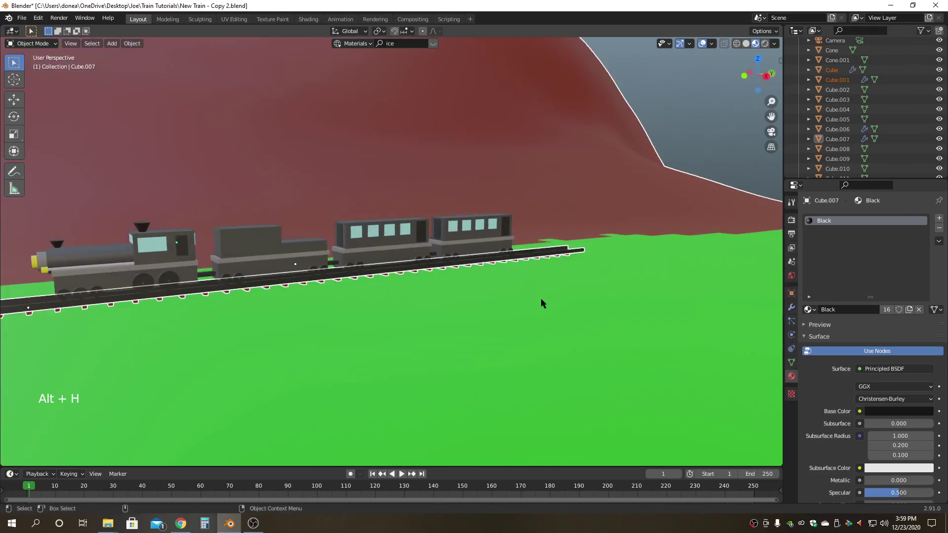
pyautogui.press('a')
pyautogui.click(560, 235)
# Examine the colored train on its track from the side, together with the surrounding ground and mountains
pyautogui.keyDown('alt'); pyautogui.moveTo(549, 329); pyautogui.dragTo(511, 333); pyautogui.keyUp('alt')
pyautogui.scroll(4, 494, 335)
pyautogui.keyDown('alt'); pyautogui.moveTo(467, 336); pyautogui.dragTo(428, 300, button='middle'); pyautogui.keyUp('alt')
pyautogui.scroll(5, 458, 292)
pyautogui.keyDown('alt'); pyautogui.moveTo(428, 300); pyautogui.dragTo(431, 298); pyautogui.keyUp('alt')
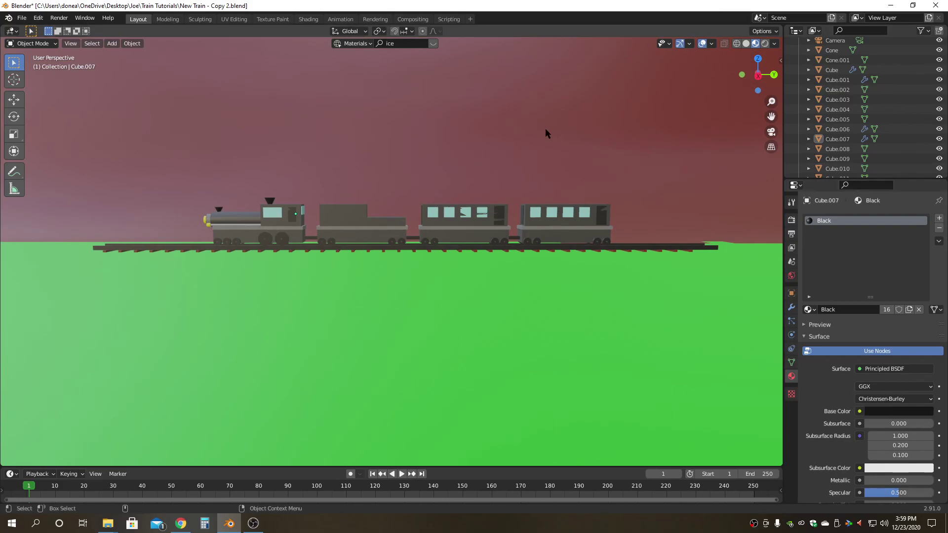
pyautogui.scroll(-3, 516, 236)
pyautogui.click(364, 153)
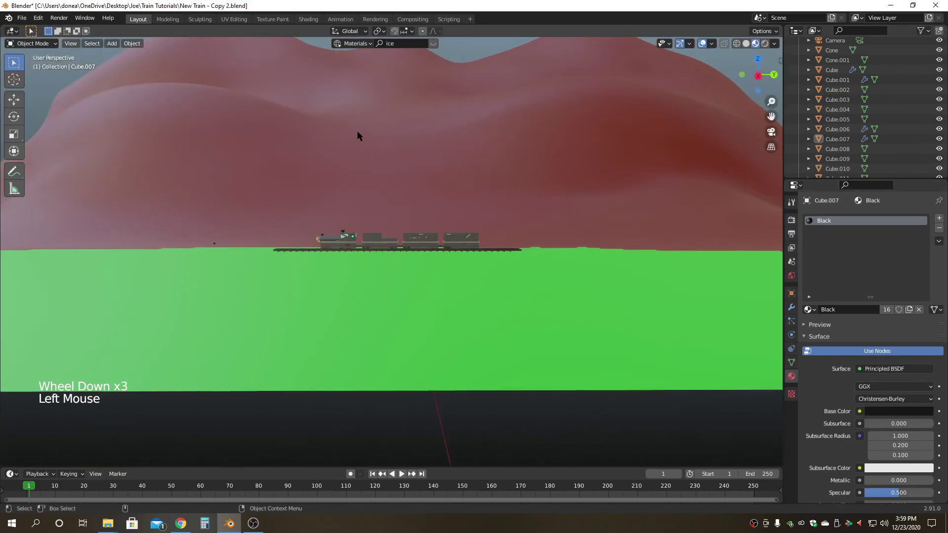